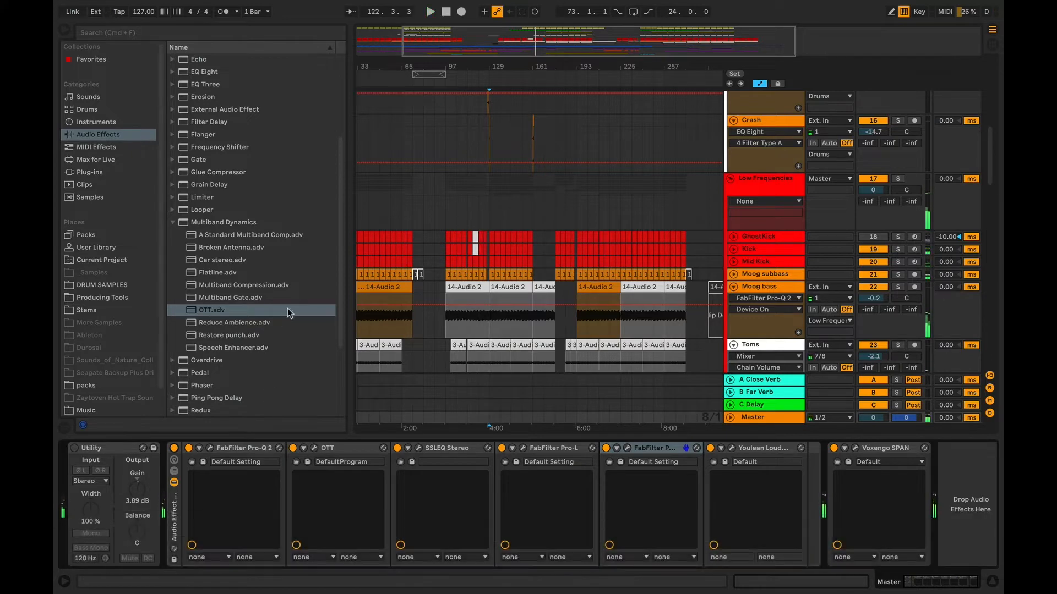
- Open FabFilter Pro-Q 2 on the Master track and examine its low cut band
{"action": "left_click", "coordinate": [467, 215]}
{"action": "left_click", "coordinate": [767, 418]}
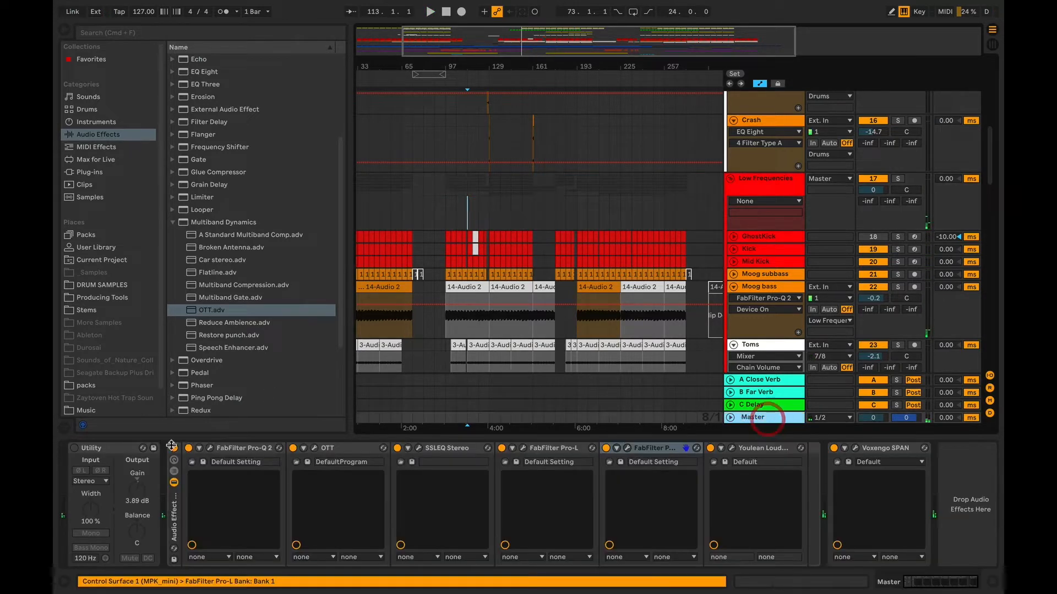
{"action": "left_click", "coordinate": [209, 448]}
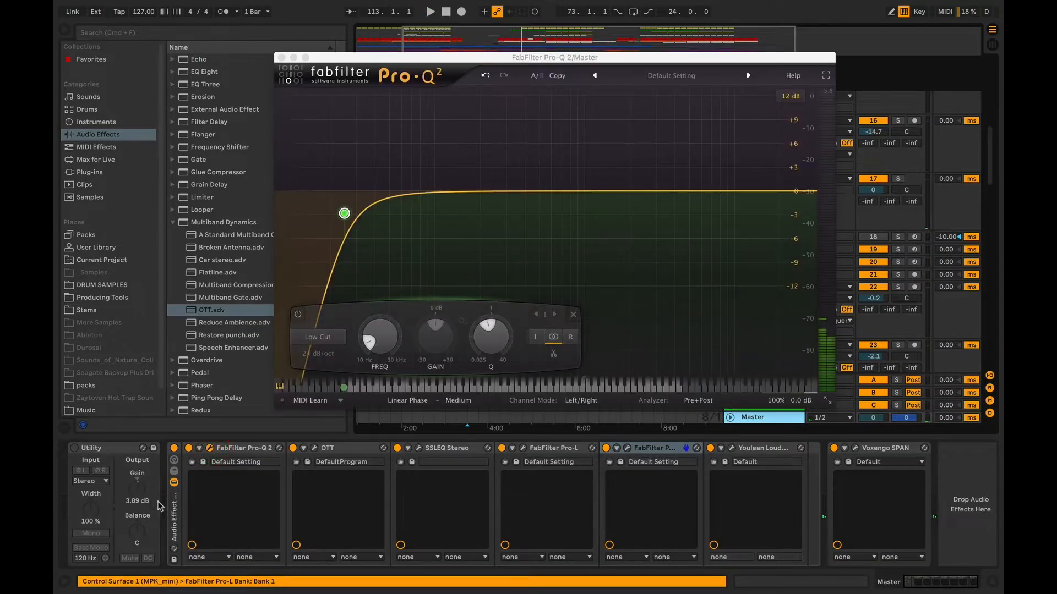
{"action": "left_click_drag", "start_coordinate": [541, 57], "coordinate": [588, 51]}
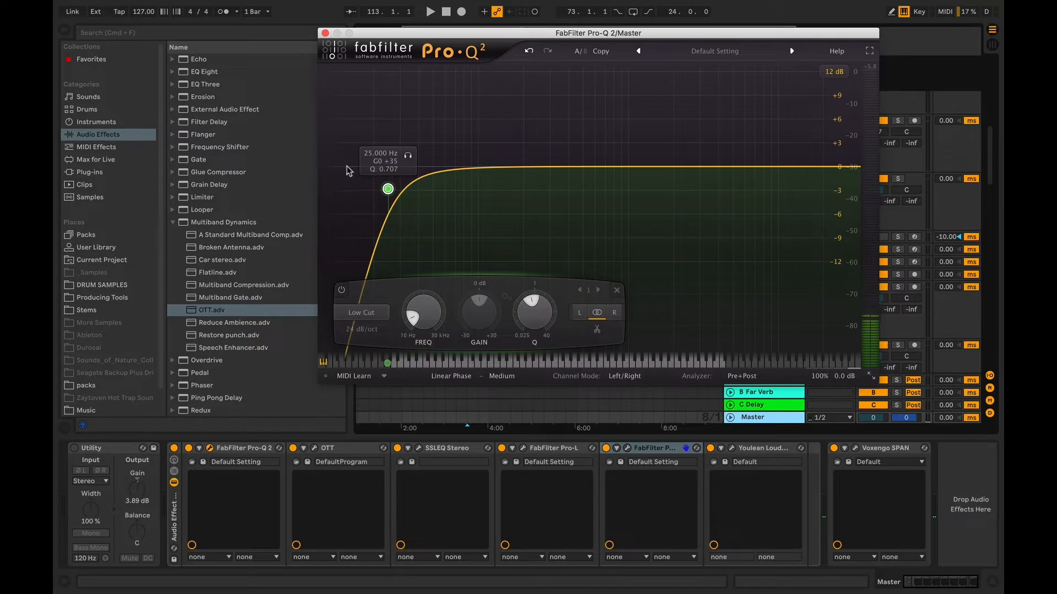
{"action": "left_click", "coordinate": [408, 156]}
{"action": "left_click_drag", "start_coordinate": [591, 35], "coordinate": [585, 41]}
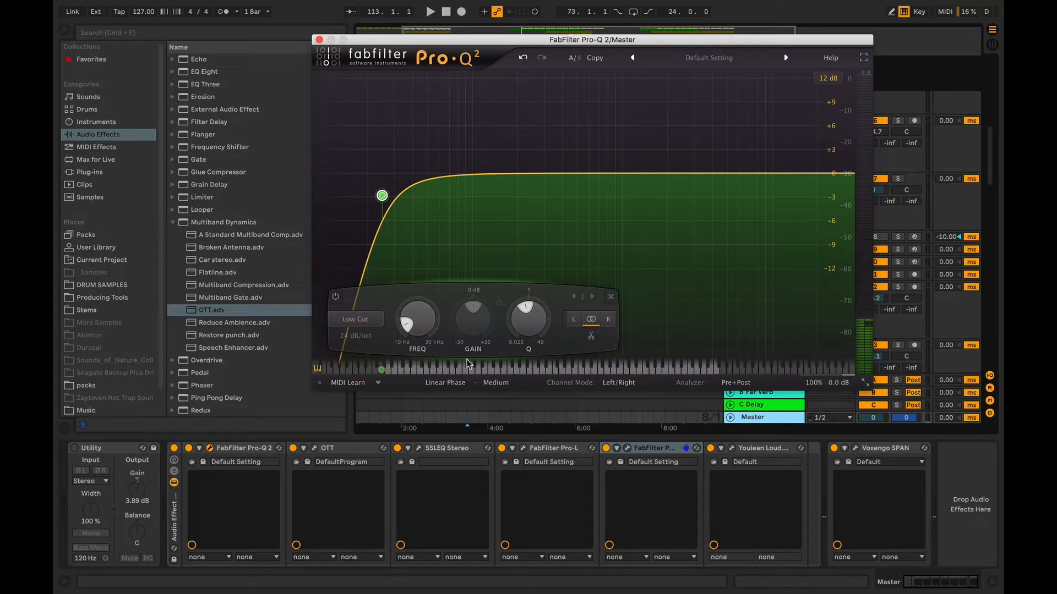
- Review the Pro-Q 2 processing modes, keep Linear Phase, and close the equalizer window
{"action": "left_click", "coordinate": [446, 383]}
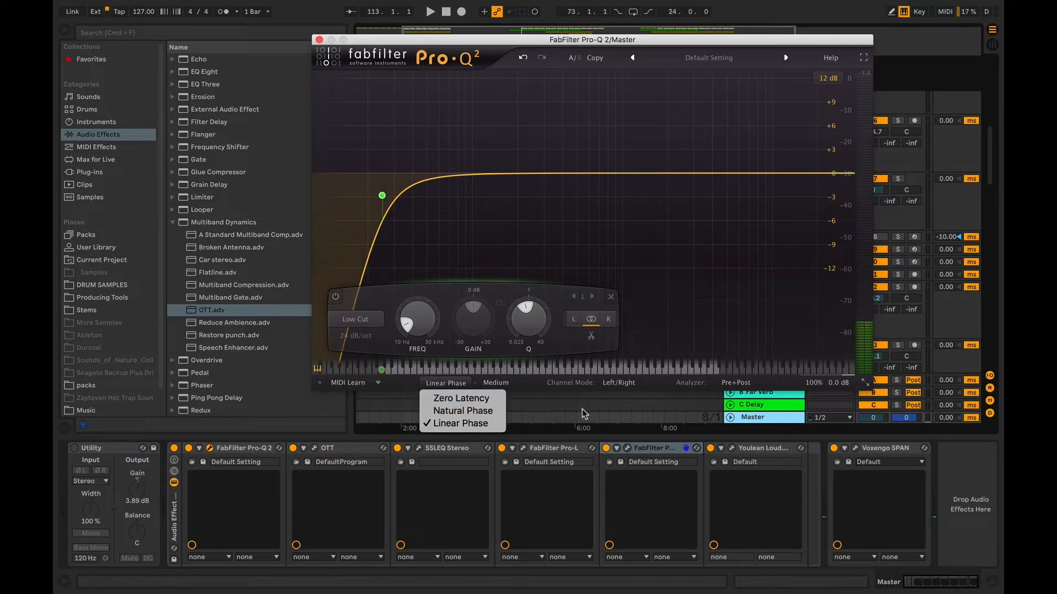
{"action": "left_click", "coordinate": [624, 223]}
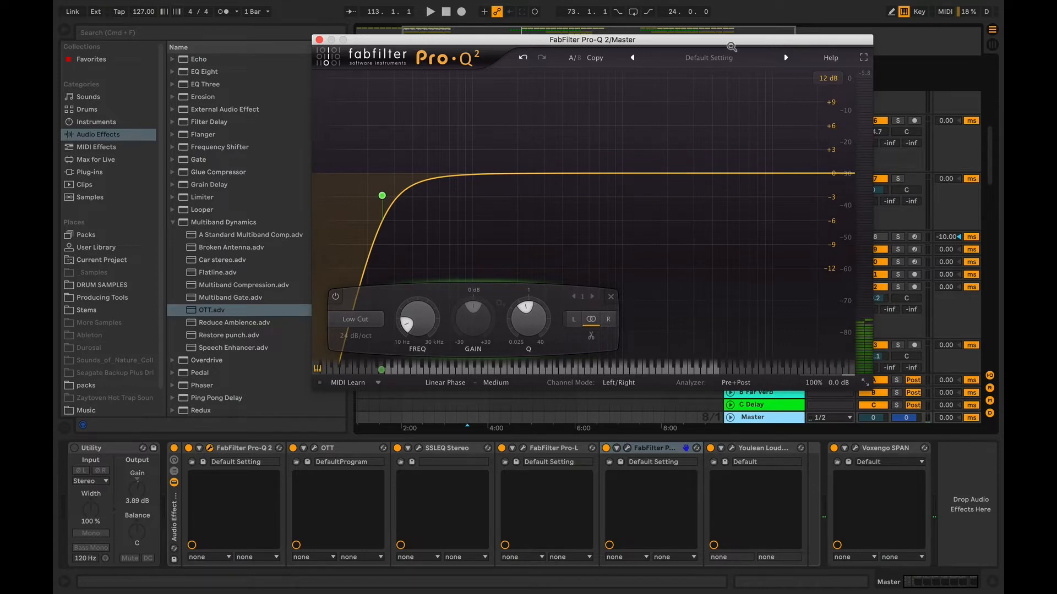
{"action": "left_click_drag", "start_coordinate": [677, 42], "coordinate": [641, 127]}
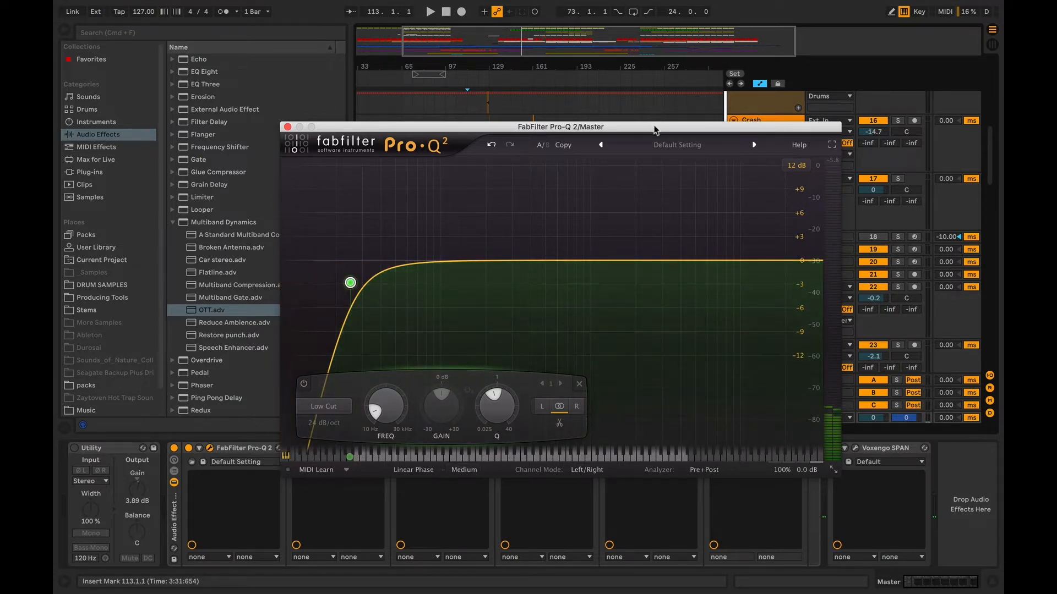
{"action": "left_click_drag", "start_coordinate": [654, 130], "coordinate": [649, 90]}
{"action": "left_click", "coordinate": [401, 430]}
{"action": "left_click", "coordinate": [400, 430]}
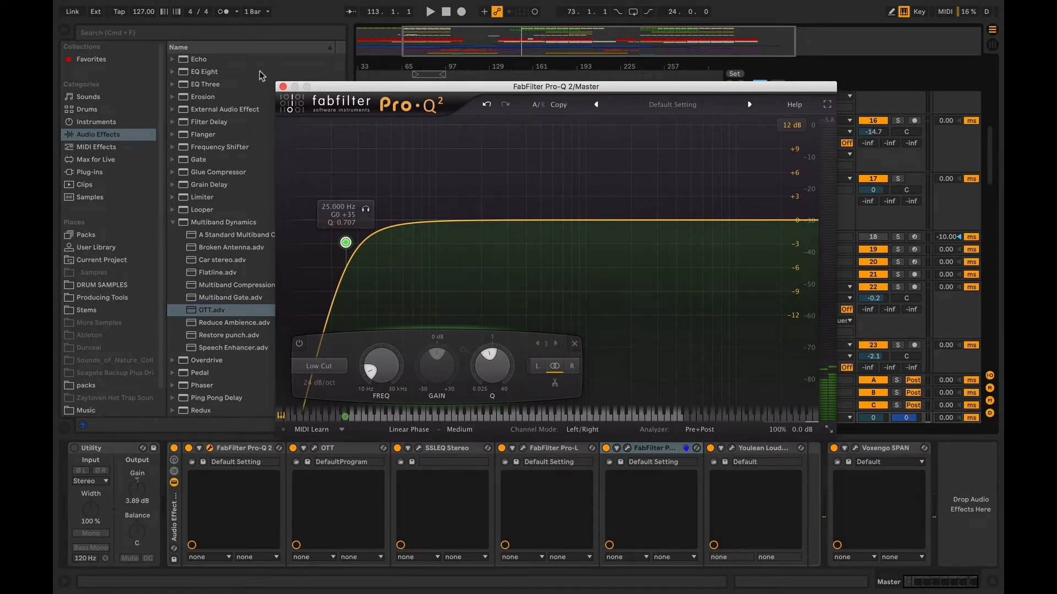
{"action": "left_click", "coordinate": [282, 87]}
- Search the plug-in browser for "lin", and refine the search to "low"
{"action": "left_click", "coordinate": [99, 172]}
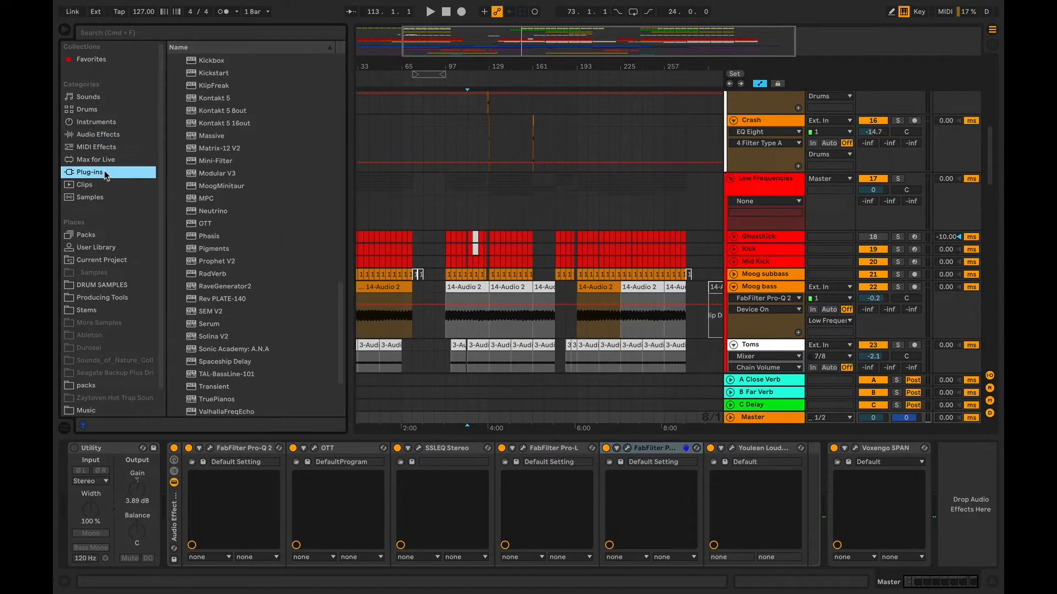
{"action": "scroll", "coordinate": [209, 297], "scroll_direction": "up", "scroll_amount": 10}
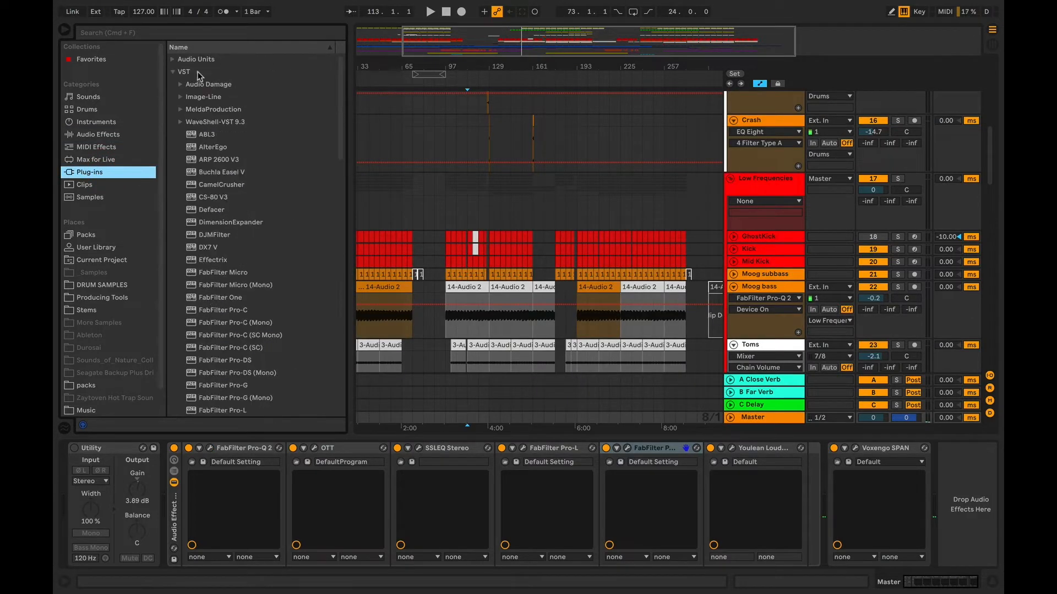
{"action": "left_click", "coordinate": [179, 123]}
{"action": "left_click", "coordinate": [226, 33]}
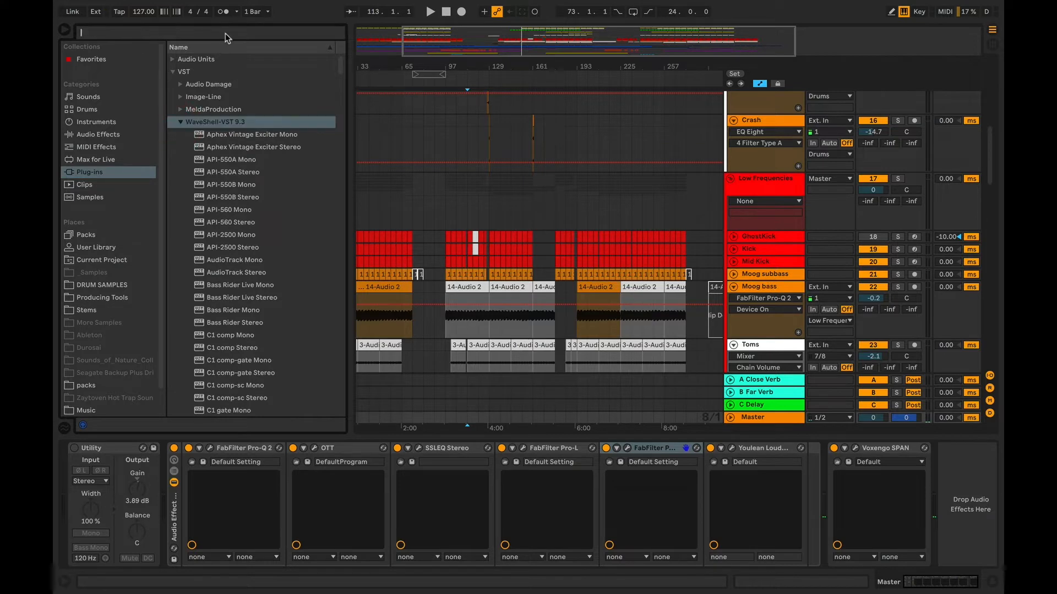
{"action": "type", "text": "lin"}
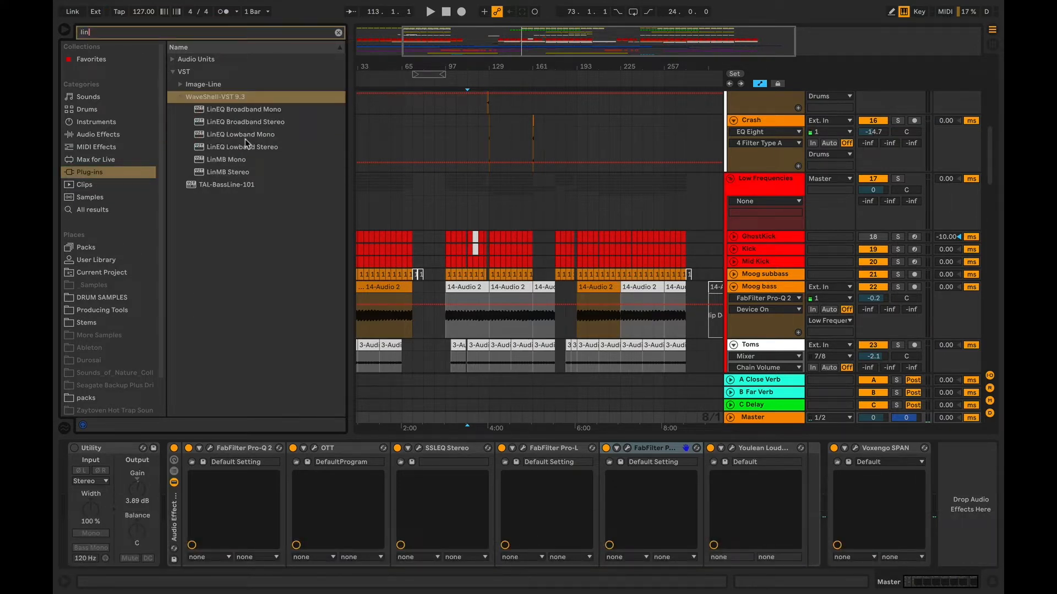
{"action": "key", "text": "ctrl+a"}
{"action": "type", "text": "low"}
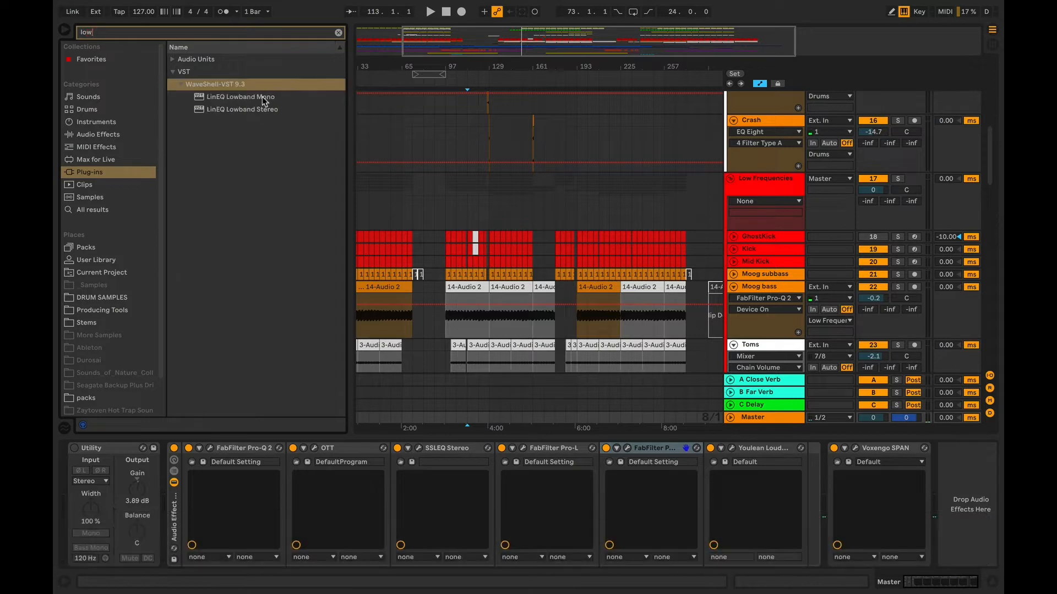
- Insert LinEQ Lowband Stereo into the Master chain between OTT and SSLEQ Stereo
{"action": "left_click", "coordinate": [258, 97]}
{"action": "left_click", "coordinate": [218, 110]}
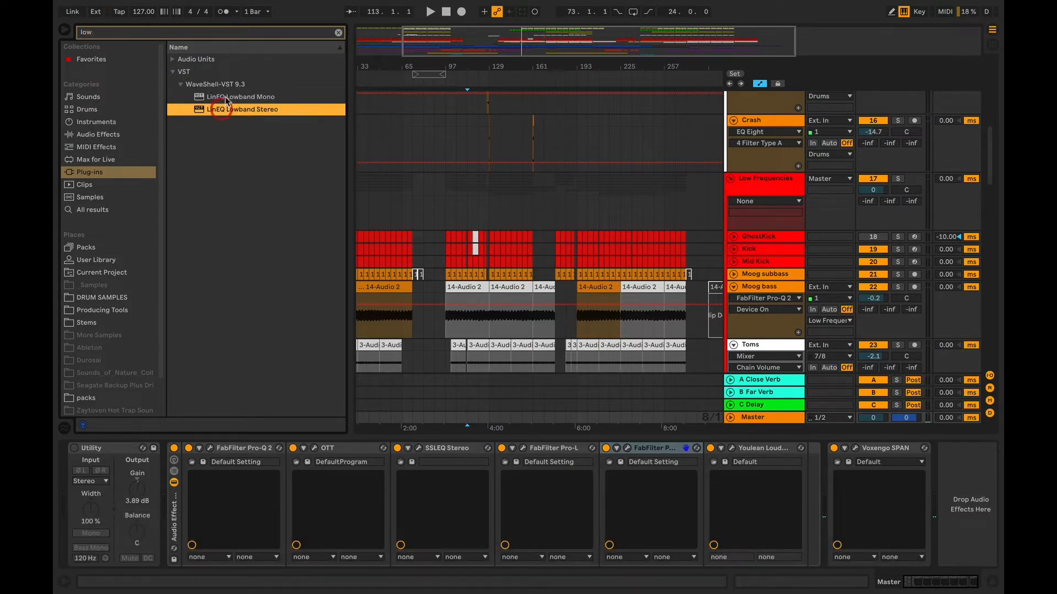
{"action": "left_click", "coordinate": [226, 99]}
{"action": "left_click", "coordinate": [230, 106]}
{"action": "left_click_drag", "start_coordinate": [242, 109], "coordinate": [397, 521]}
{"action": "left_click_drag", "start_coordinate": [431, 94], "coordinate": [450, 85]}
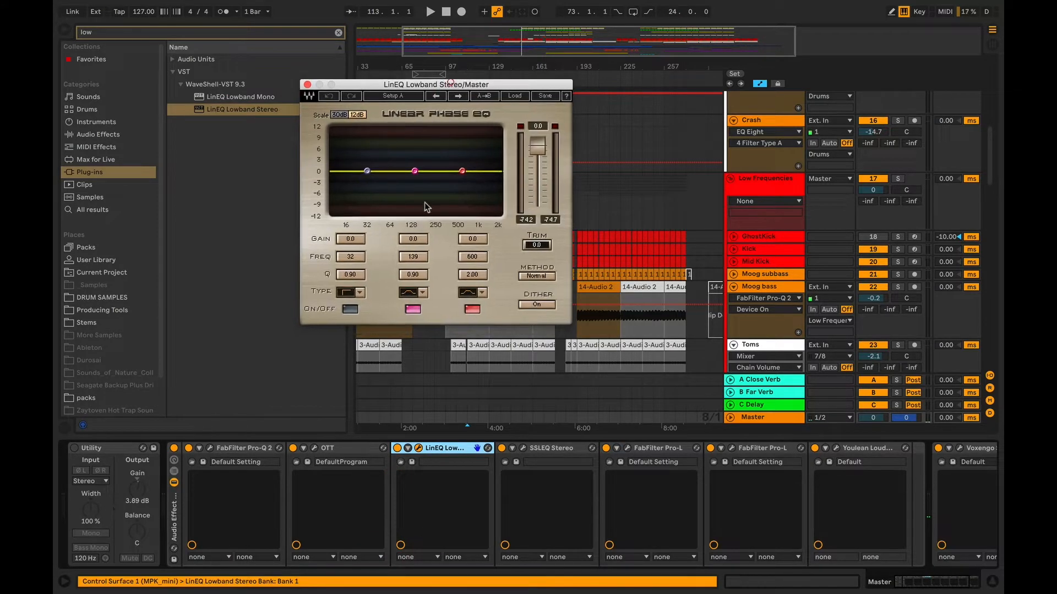
- Toggle the first LinEQ Lowband band on and off, and remove the plug-in from the Master chain
{"action": "left_click", "coordinate": [348, 310]}
{"action": "left_click", "coordinate": [348, 310]}
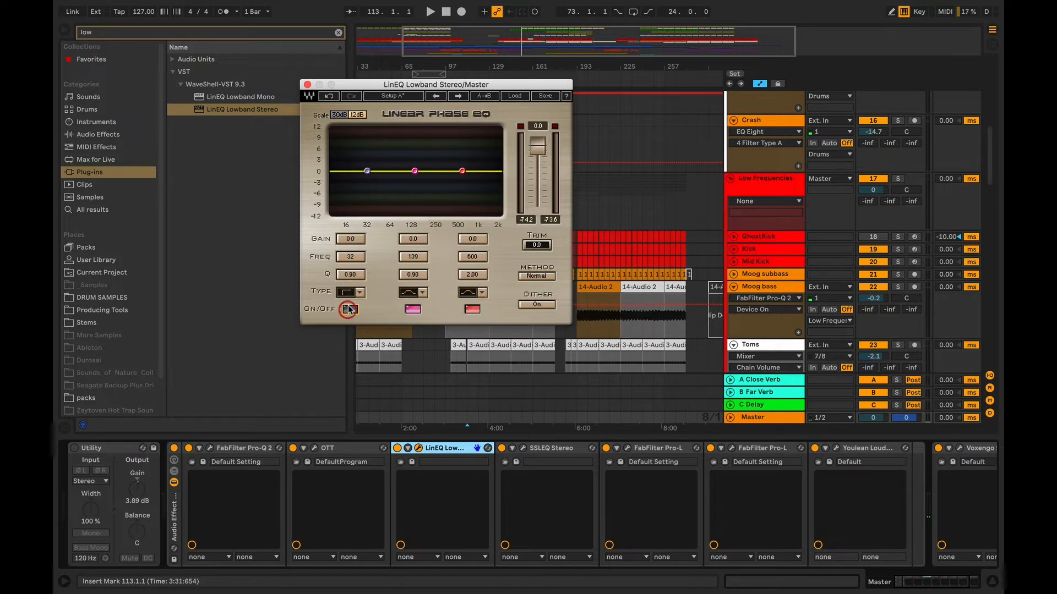
{"action": "left_click", "coordinate": [307, 84]}
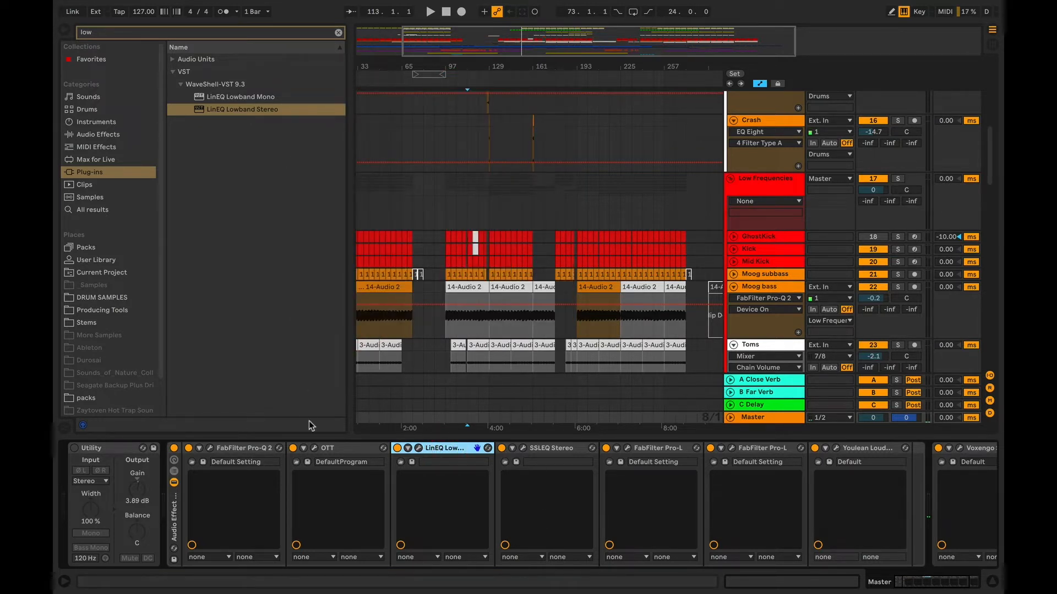
{"action": "key", "text": "BackSpace"}
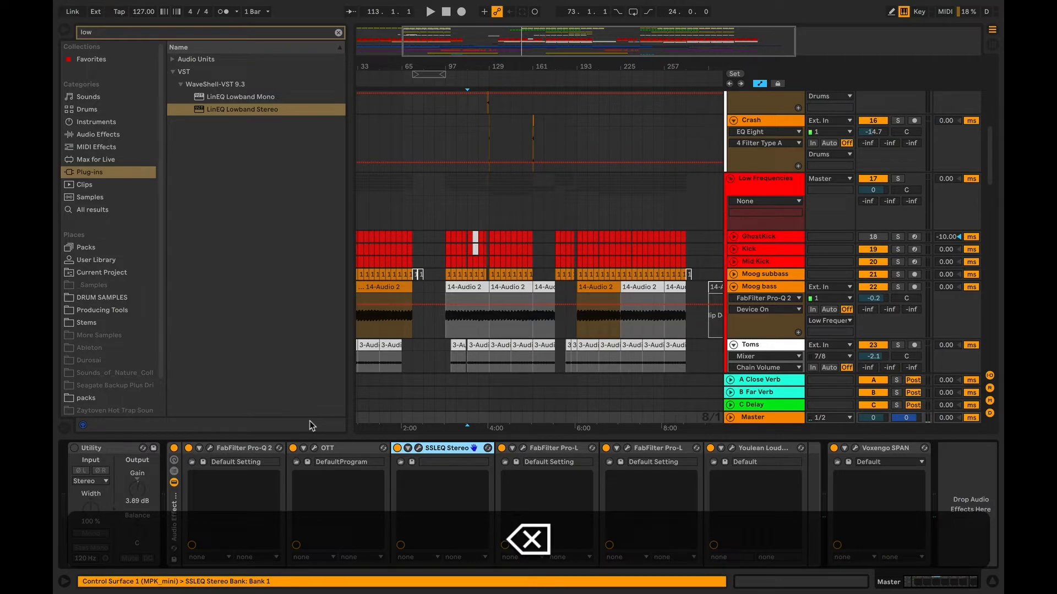
- Open the Xfer OTT compressor from the Master chain to view its settings
{"action": "left_click", "coordinate": [233, 452]}
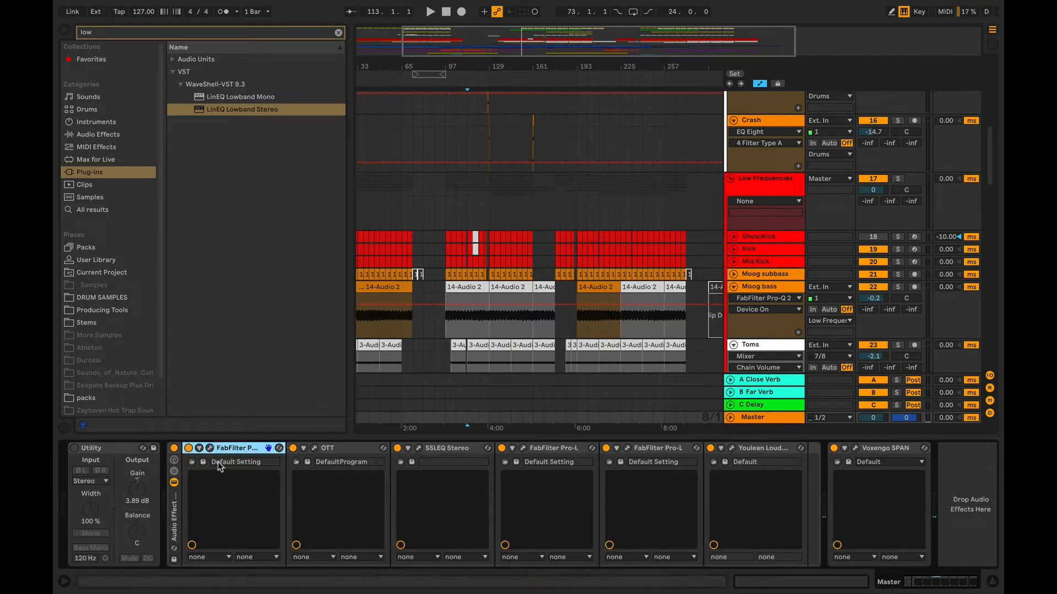
{"action": "left_click", "coordinate": [353, 448]}
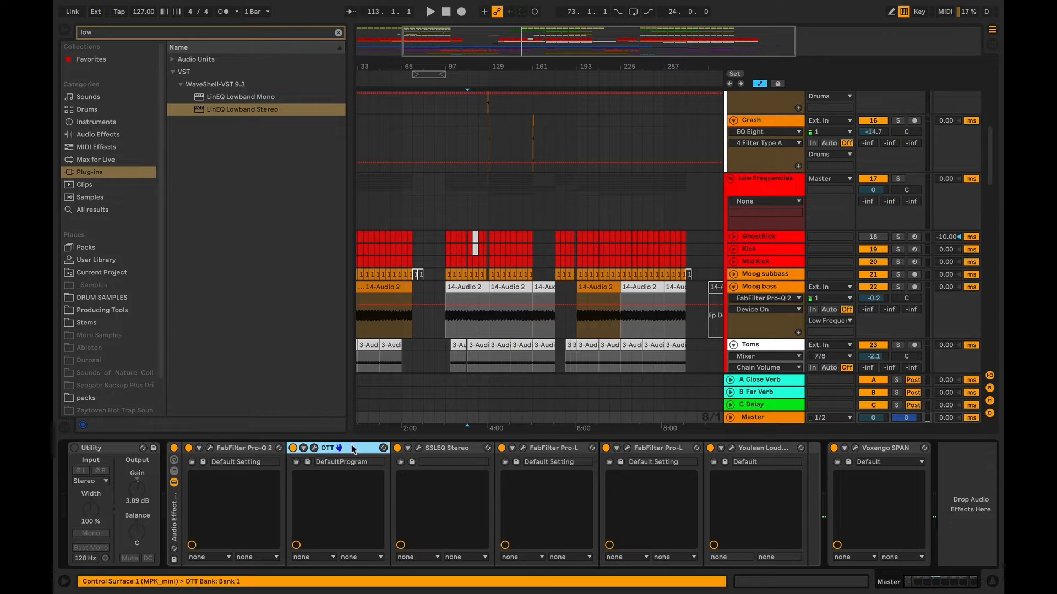
{"action": "left_click", "coordinate": [314, 448]}
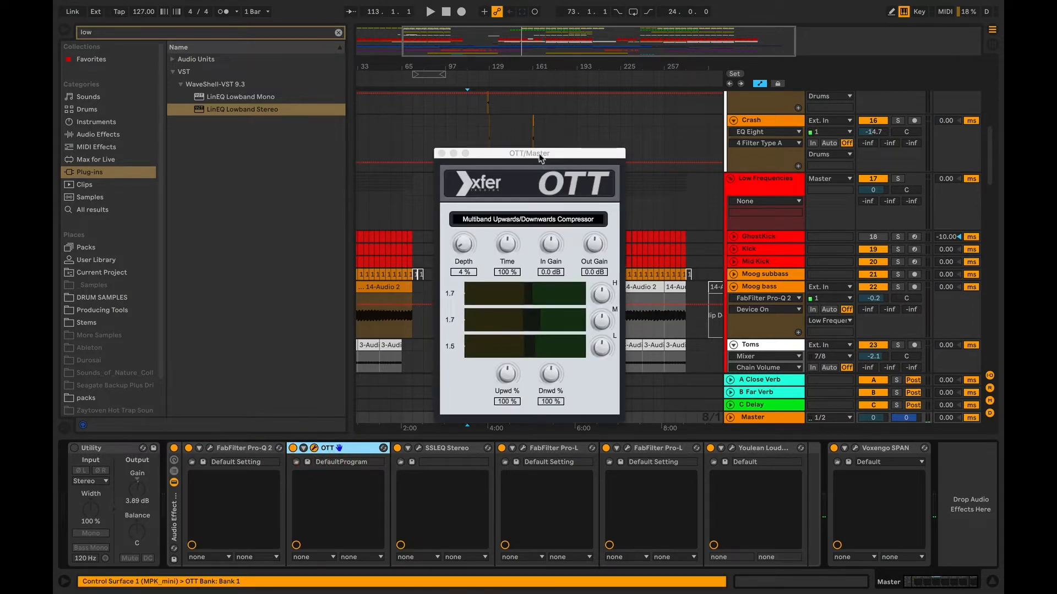
{"action": "left_click_drag", "start_coordinate": [542, 154], "coordinate": [557, 125]}
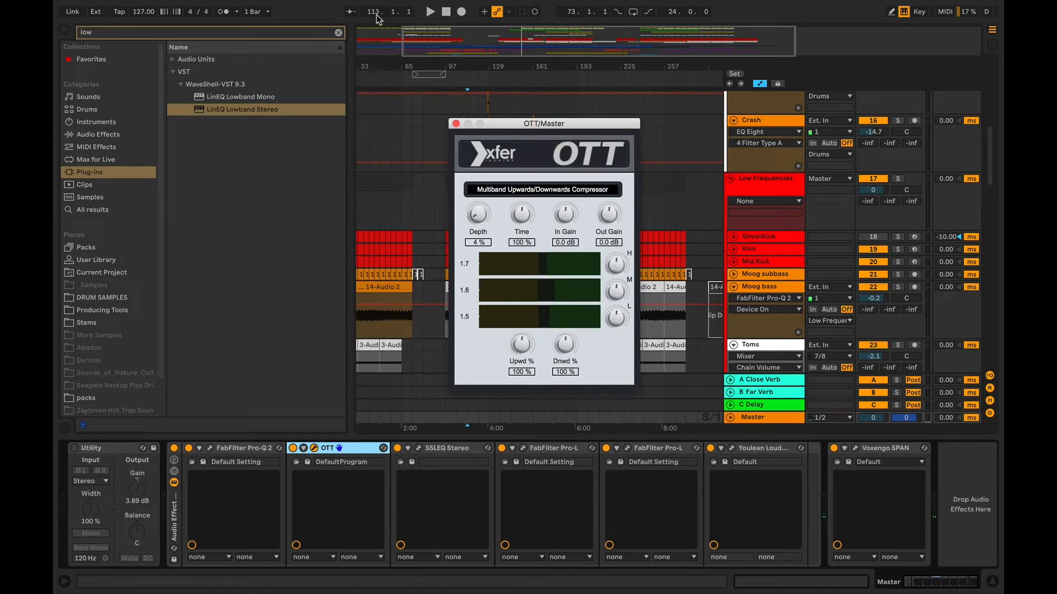
- Clear the browser search and show the audio effects containing the Multiband Dynamics OTT preset
{"action": "left_click", "coordinate": [339, 33]}
{"action": "left_click", "coordinate": [339, 33]}
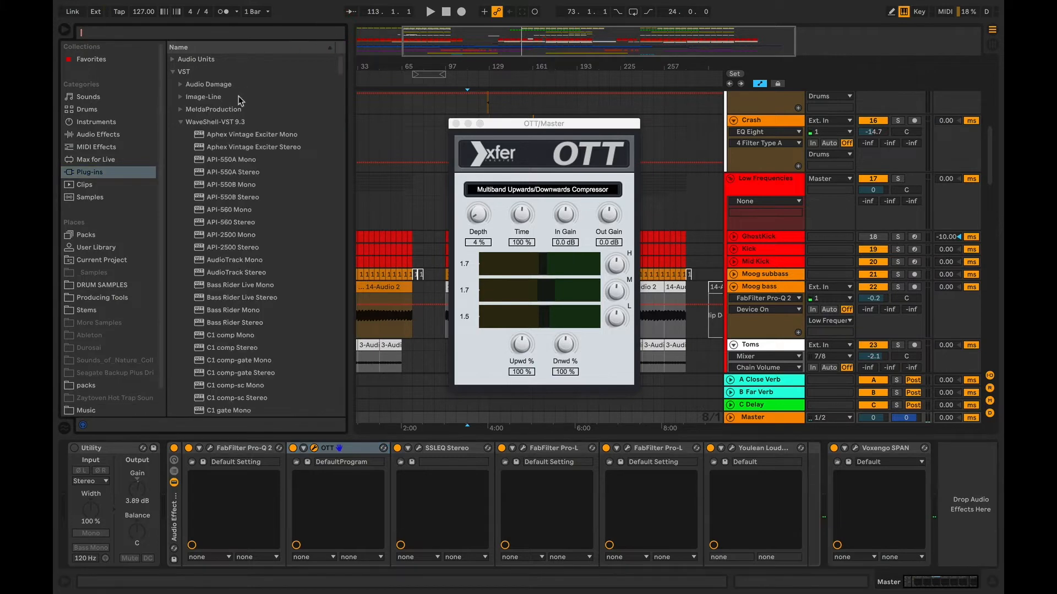
{"action": "left_click", "coordinate": [107, 133]}
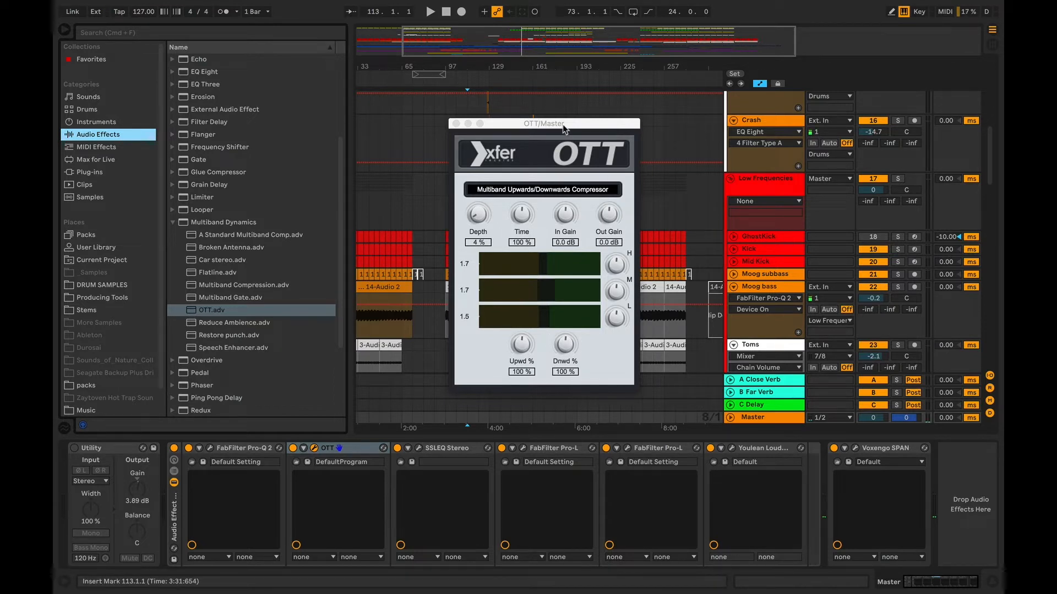
{"action": "left_click_drag", "start_coordinate": [570, 128], "coordinate": [535, 140]}
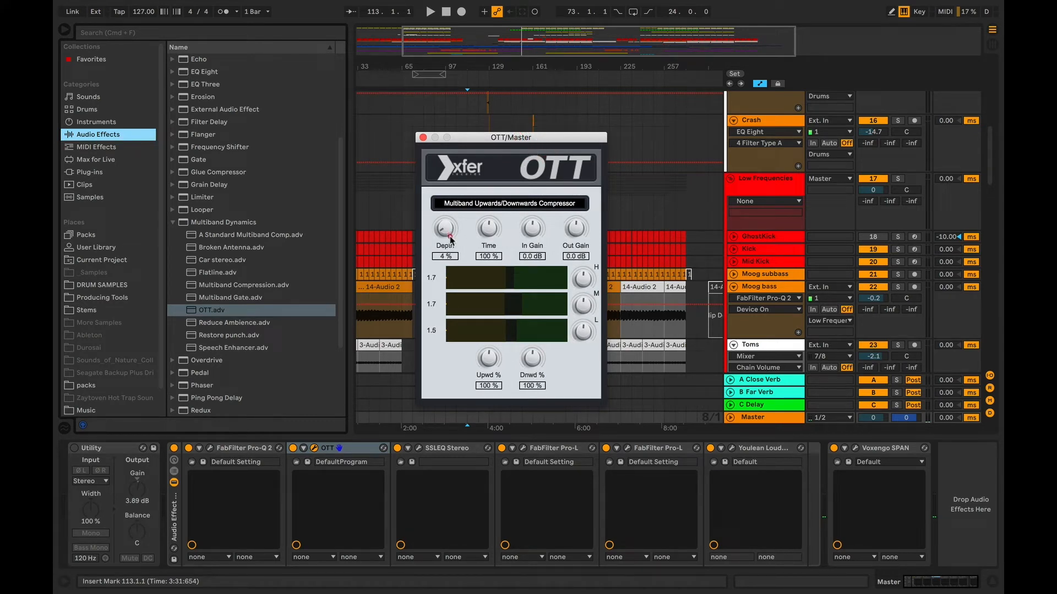
- Play the track while switching OTT off and on to compare its effect, close its window and stop playback
{"action": "key", "text": "space"}
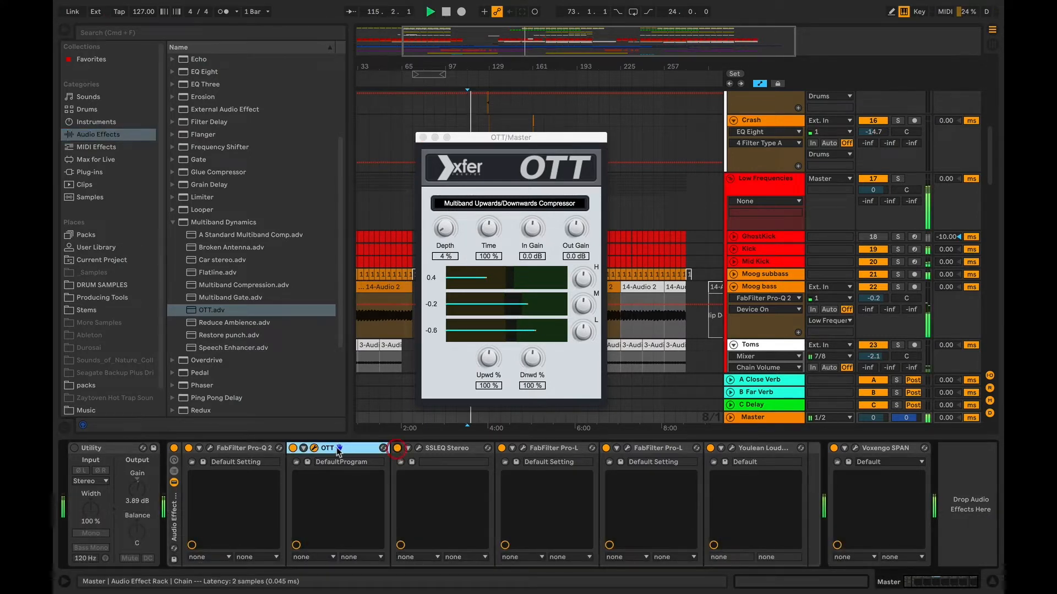
{"action": "left_click", "coordinate": [293, 448]}
{"action": "left_click", "coordinate": [292, 448]}
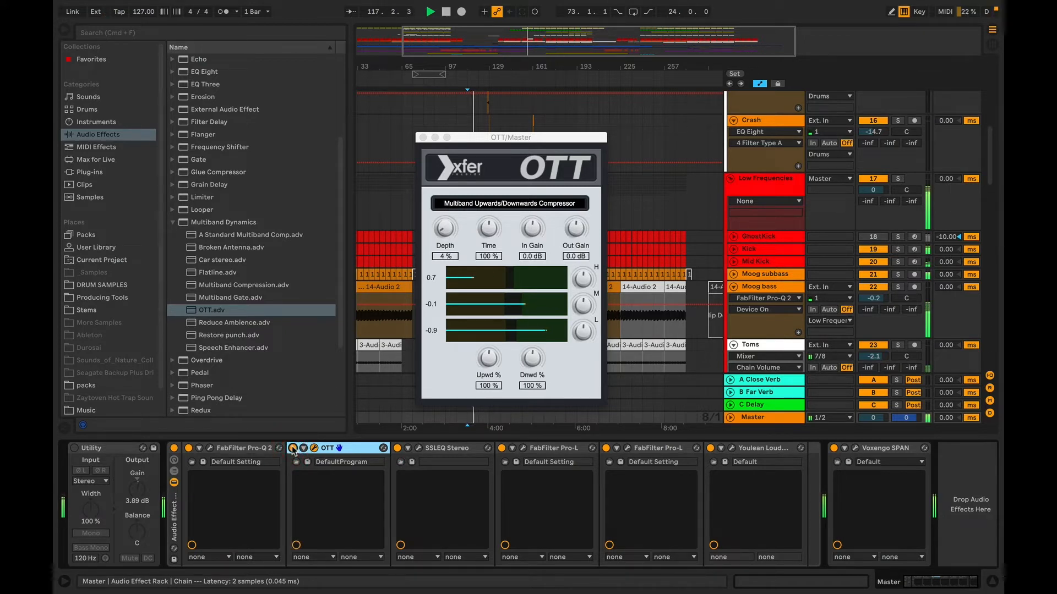
{"action": "left_click", "coordinate": [292, 448]}
{"action": "left_click", "coordinate": [292, 448]}
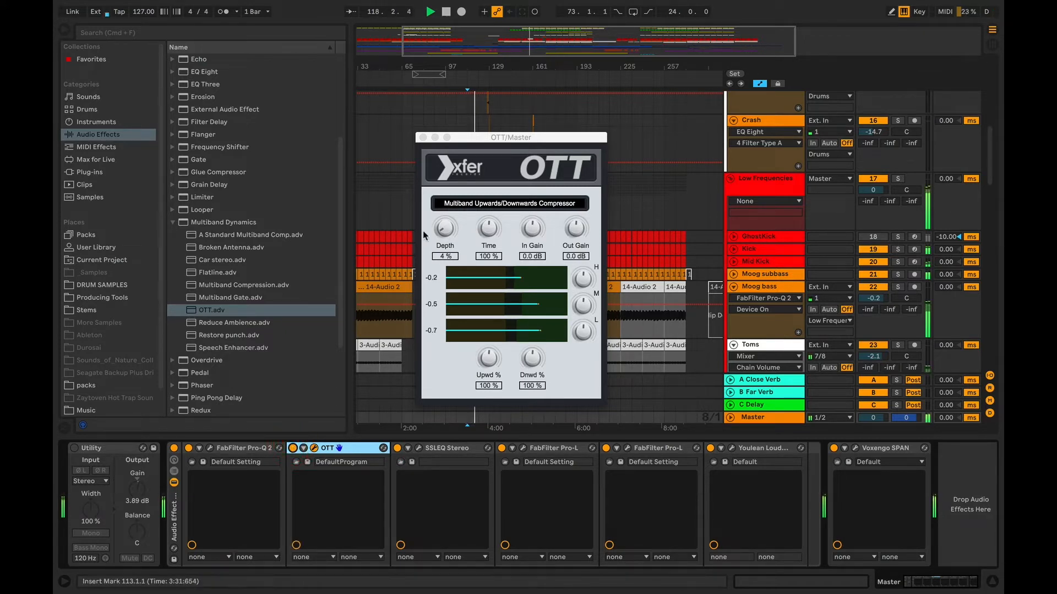
{"action": "left_click", "coordinate": [423, 137]}
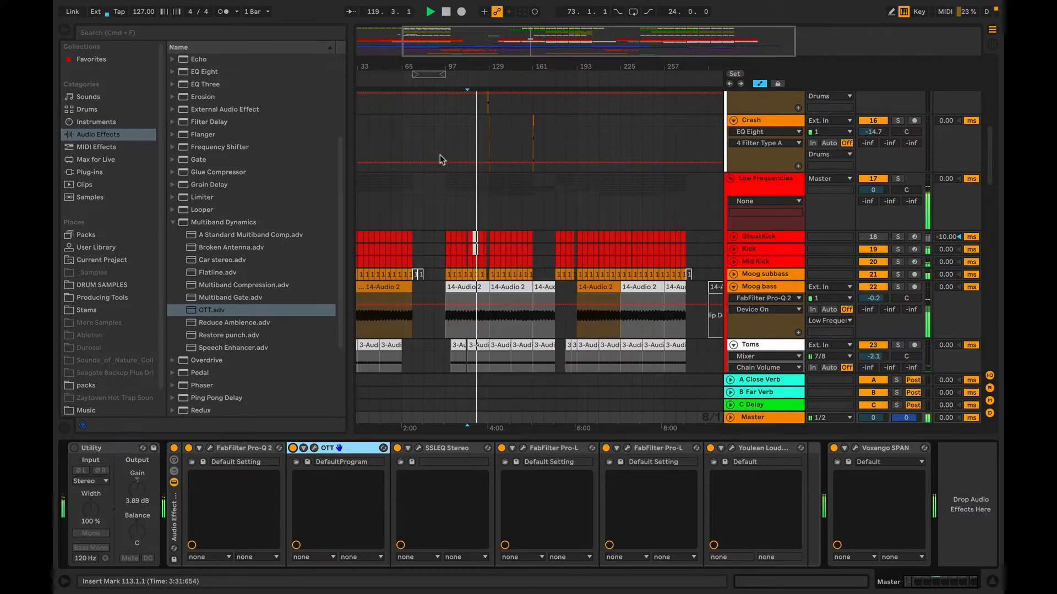
{"action": "key", "text": "space"}
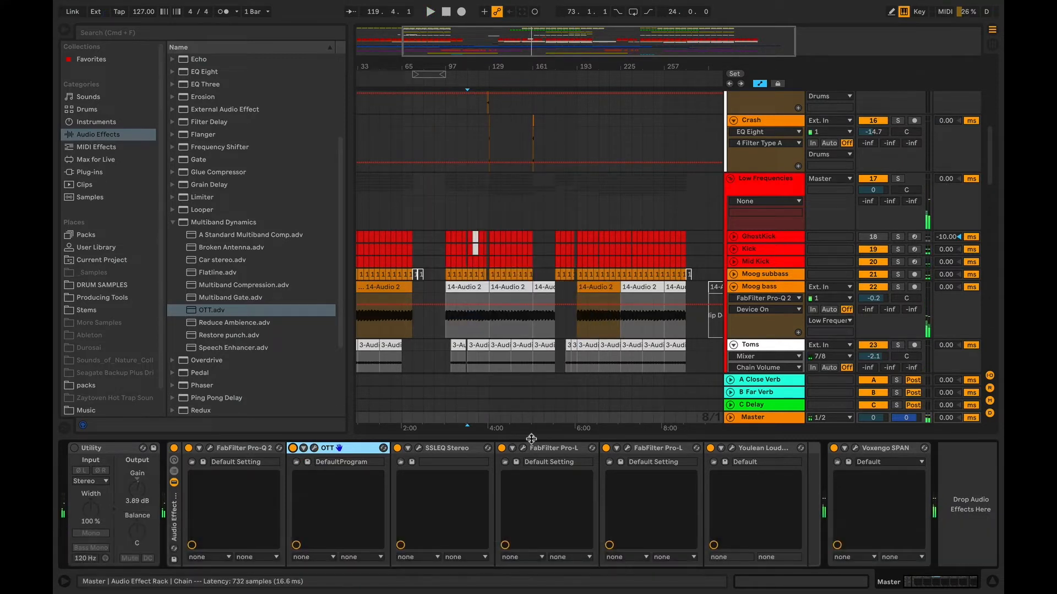
- Reopen the OTT compressor to review its settings, close it, and reselect OTT in the Master chain
{"action": "left_click", "coordinate": [314, 448]}
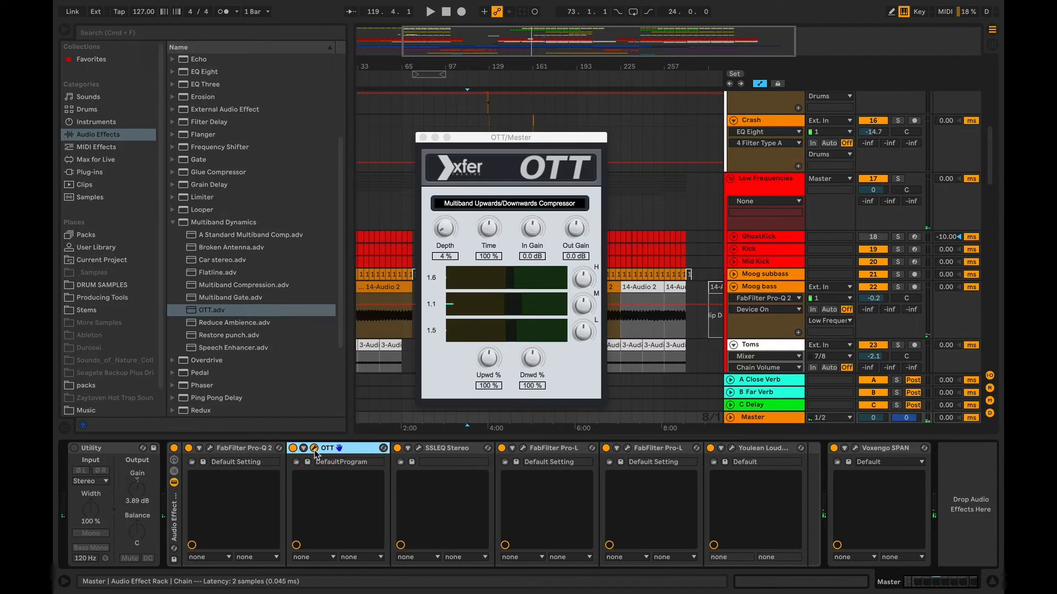
{"action": "left_click_drag", "start_coordinate": [559, 134], "coordinate": [550, 137]}
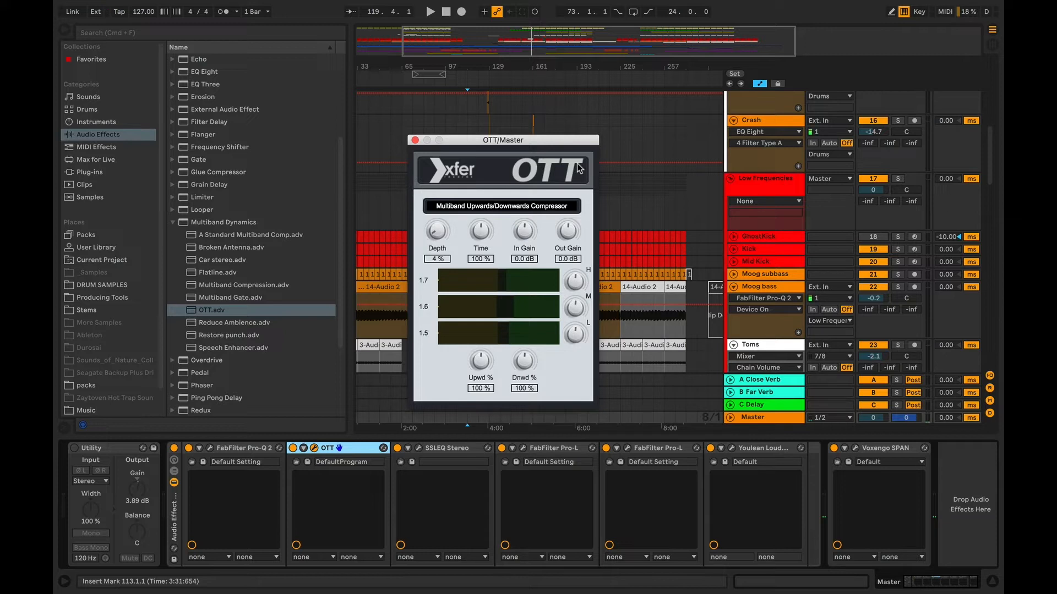
{"action": "left_click", "coordinate": [415, 141]}
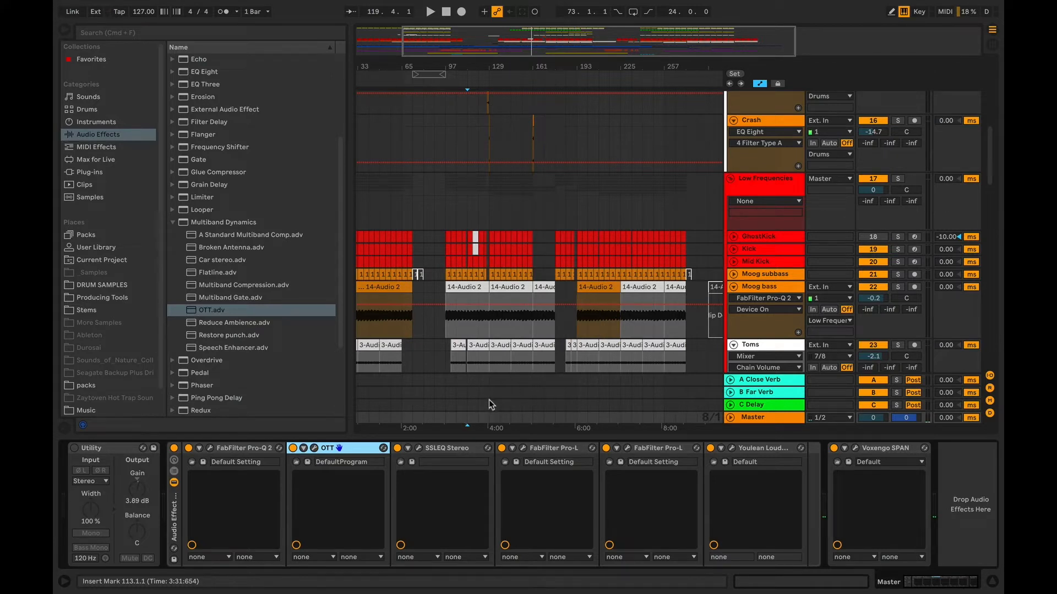
{"action": "left_click", "coordinate": [442, 450]}
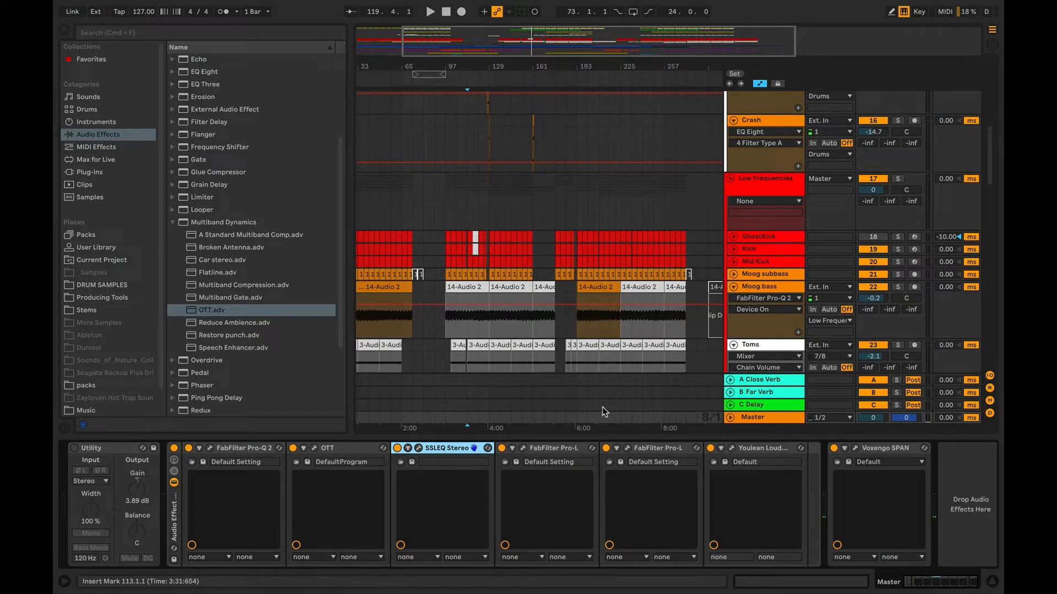
{"action": "left_click", "coordinate": [347, 447]}
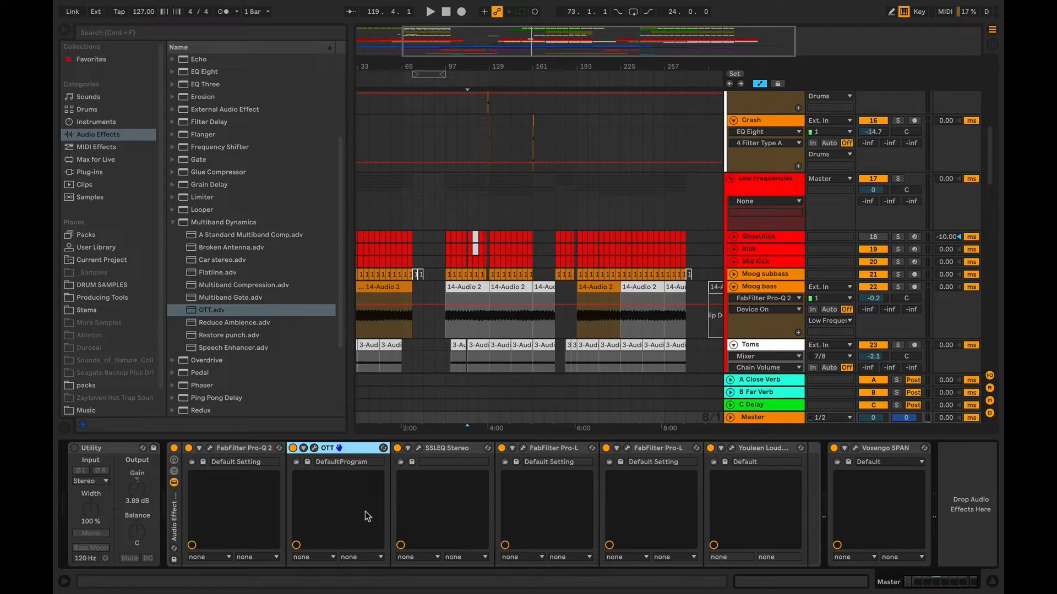
- Check the device chains of the Low Frequencies group and the Kick track, and return to the Master chain
{"action": "left_click", "coordinate": [787, 184]}
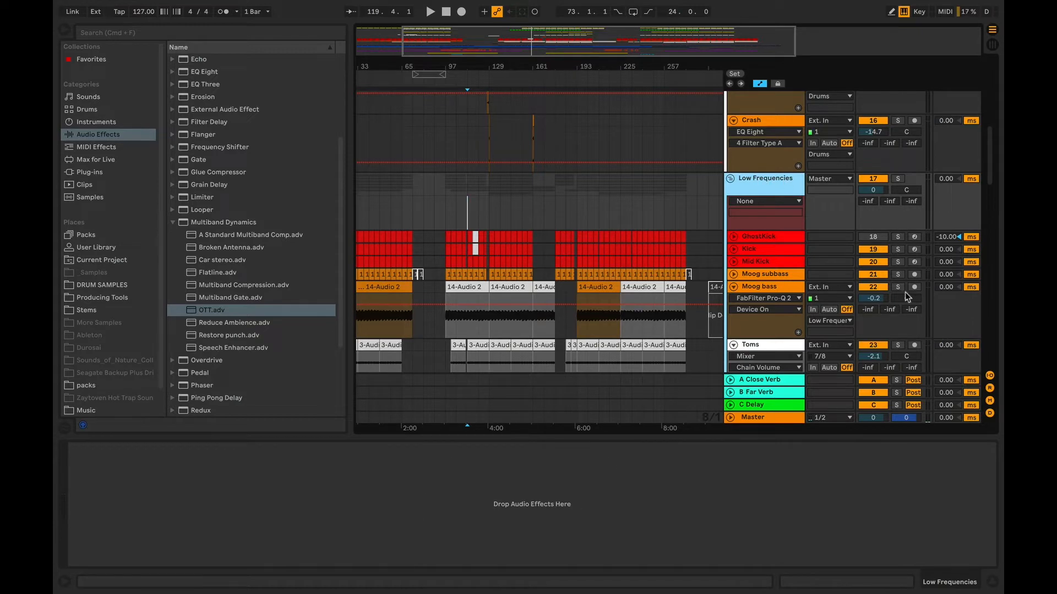
{"action": "left_click", "coordinate": [778, 249]}
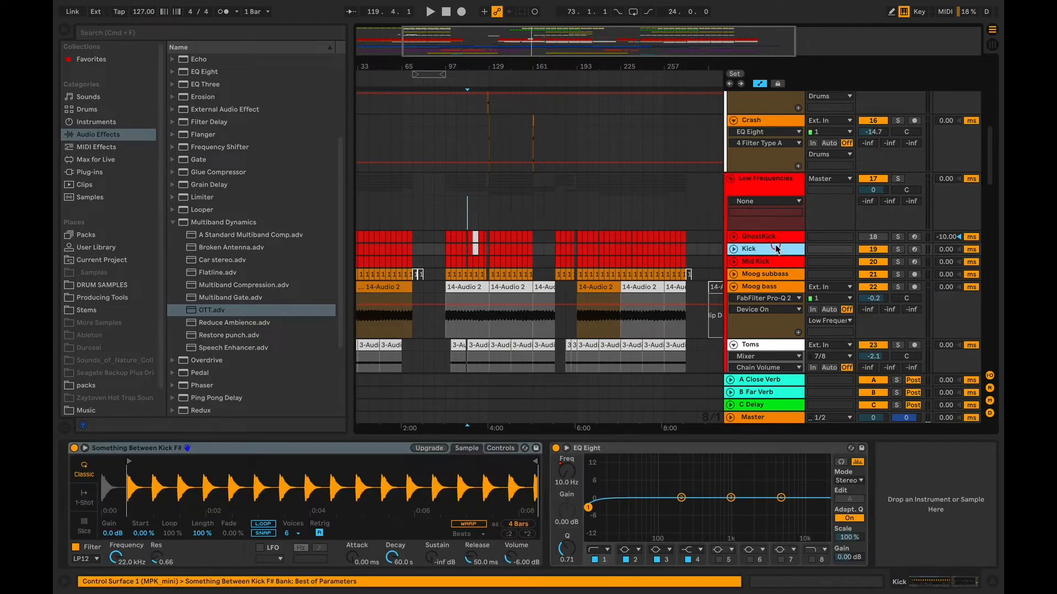
{"action": "left_click", "coordinate": [762, 421]}
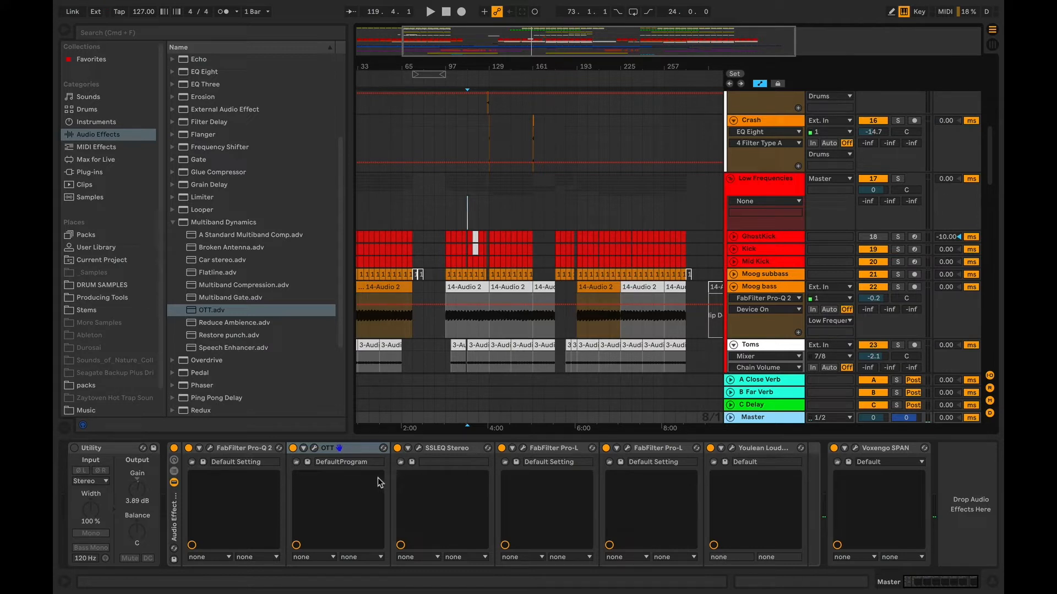
- Open SSLEQ Stereo from the Master chain to review its EQ settings, and close its window
{"action": "left_click", "coordinate": [418, 448]}
{"action": "left_click_drag", "start_coordinate": [557, 164], "coordinate": [690, 226]}
{"action": "mouse_move", "coordinate": [636, 278]}
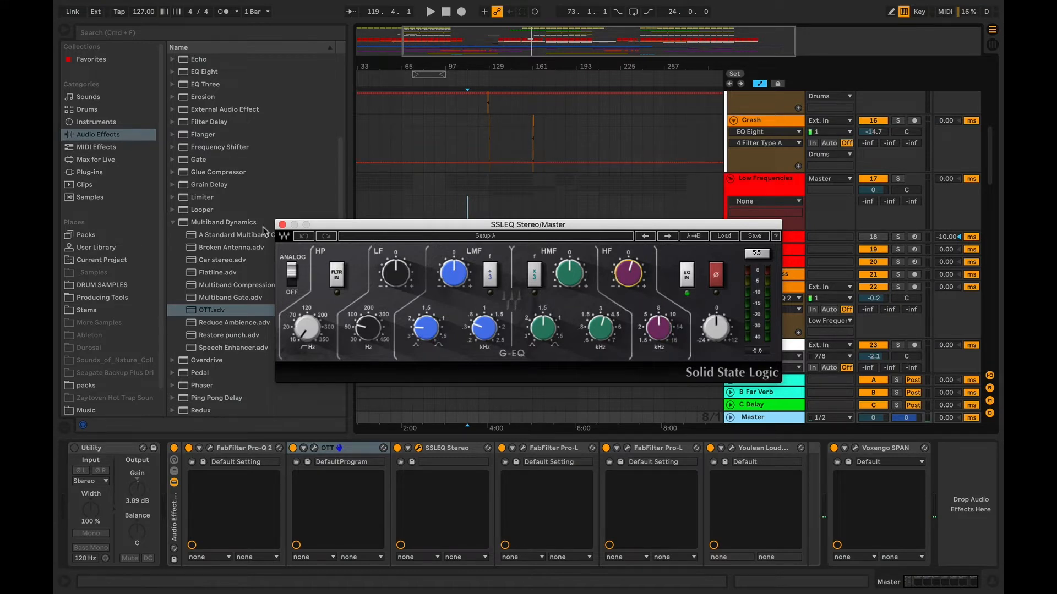
{"action": "left_click", "coordinate": [282, 225]}
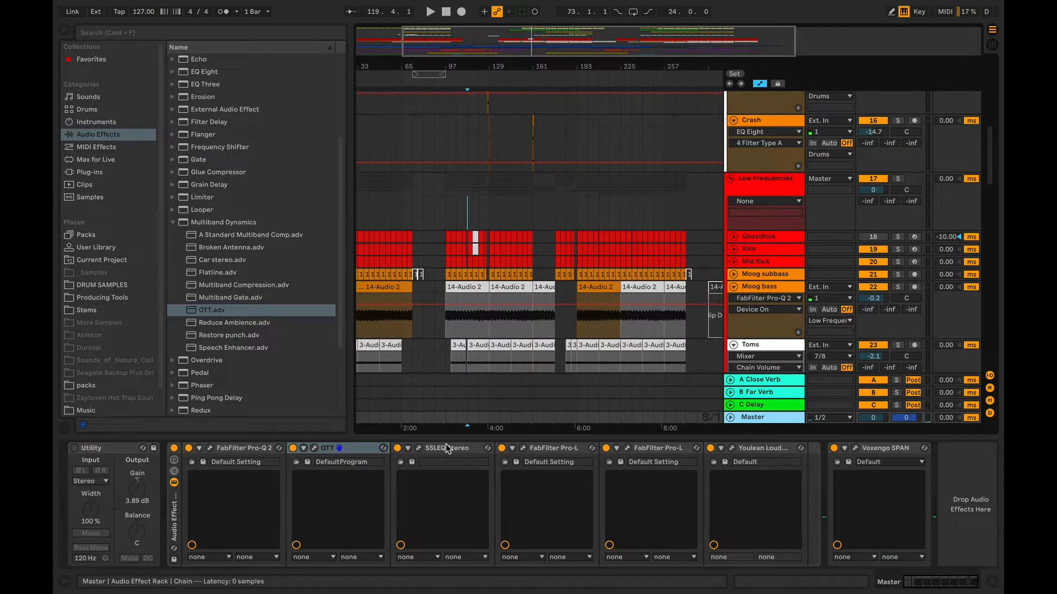
- Play the track from bar 129 while switching the Master's SSLEQ Stereo off and on to compare, and stop playback
{"action": "left_click", "coordinate": [488, 223]}
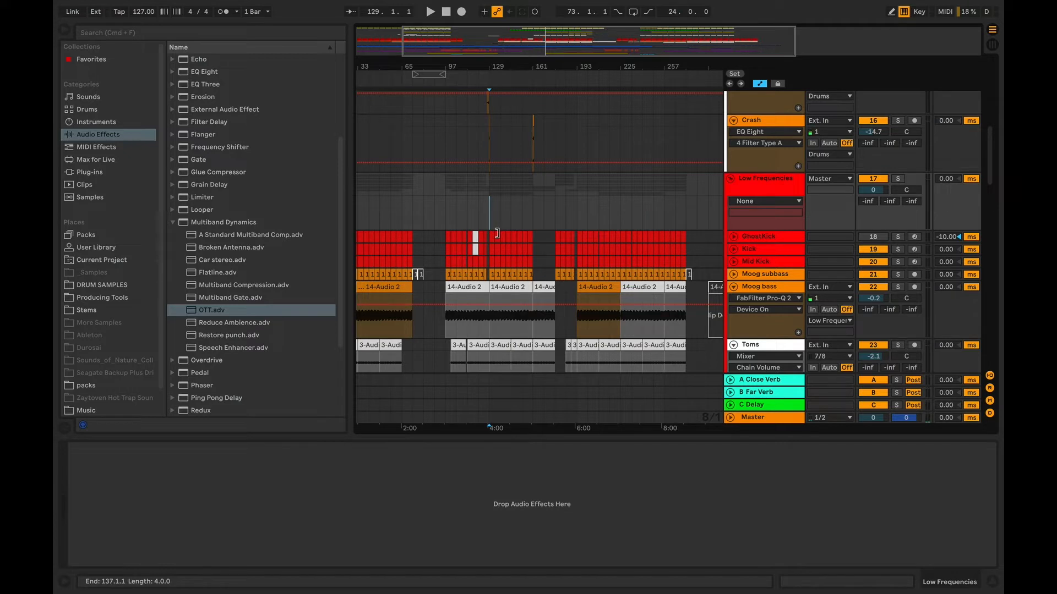
{"action": "key", "text": "space"}
{"action": "left_click", "coordinate": [764, 418]}
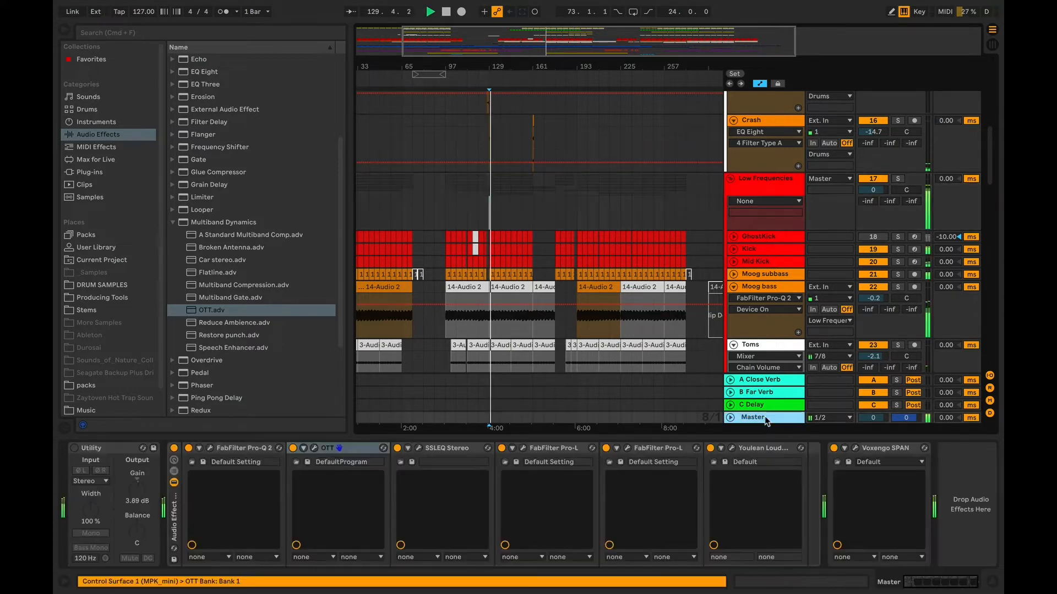
{"action": "left_click", "coordinate": [398, 448]}
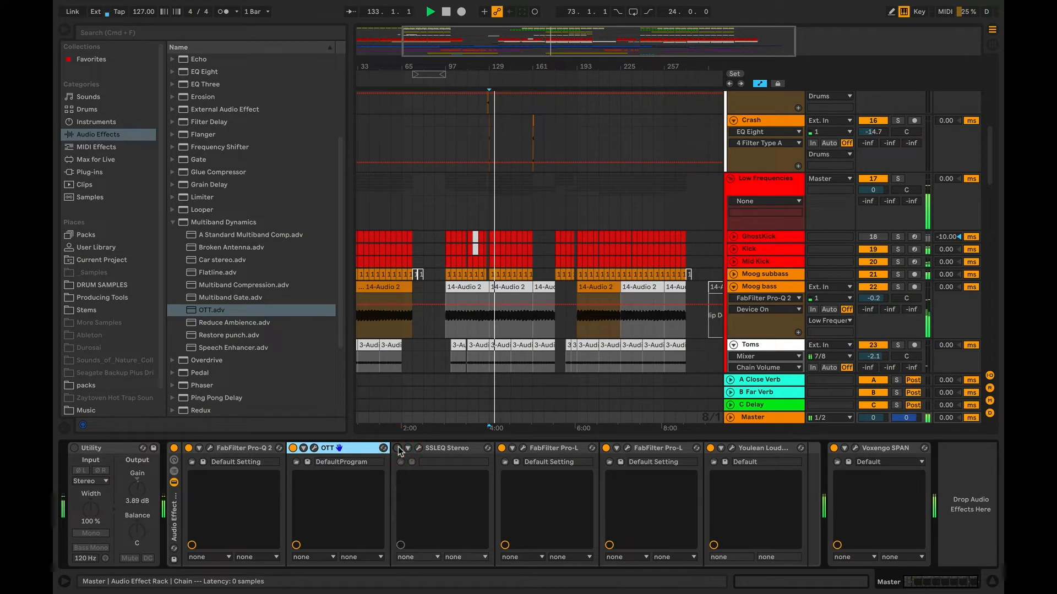
{"action": "key", "text": "space"}
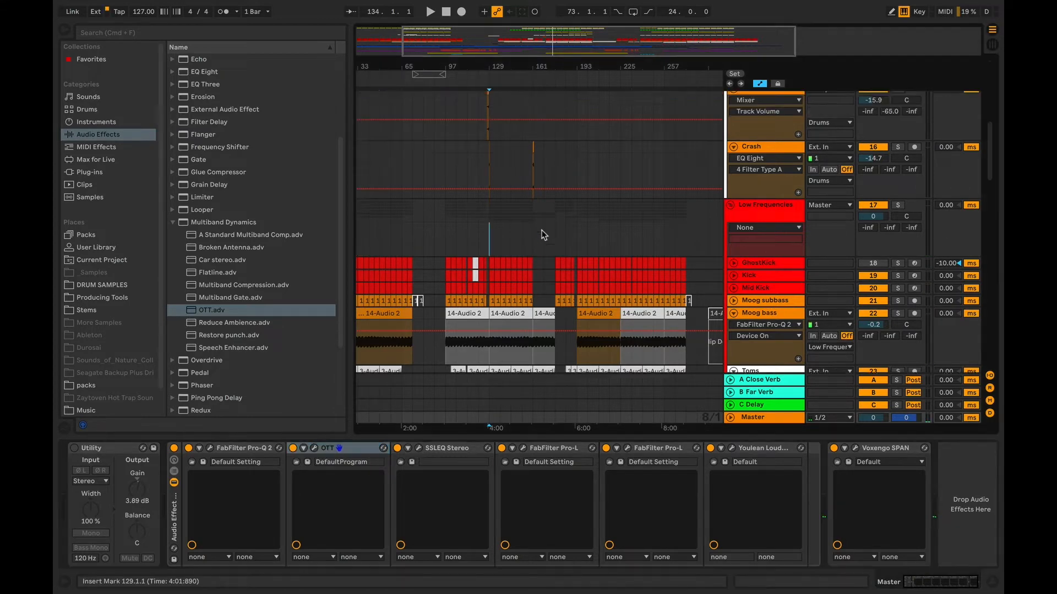
- Open SSLEQ Stereo on the Drums group to review its settings, and close its window
{"action": "scroll", "coordinate": [540, 231], "scroll_direction": "up", "scroll_amount": 8}
{"action": "left_click", "coordinate": [743, 113]}
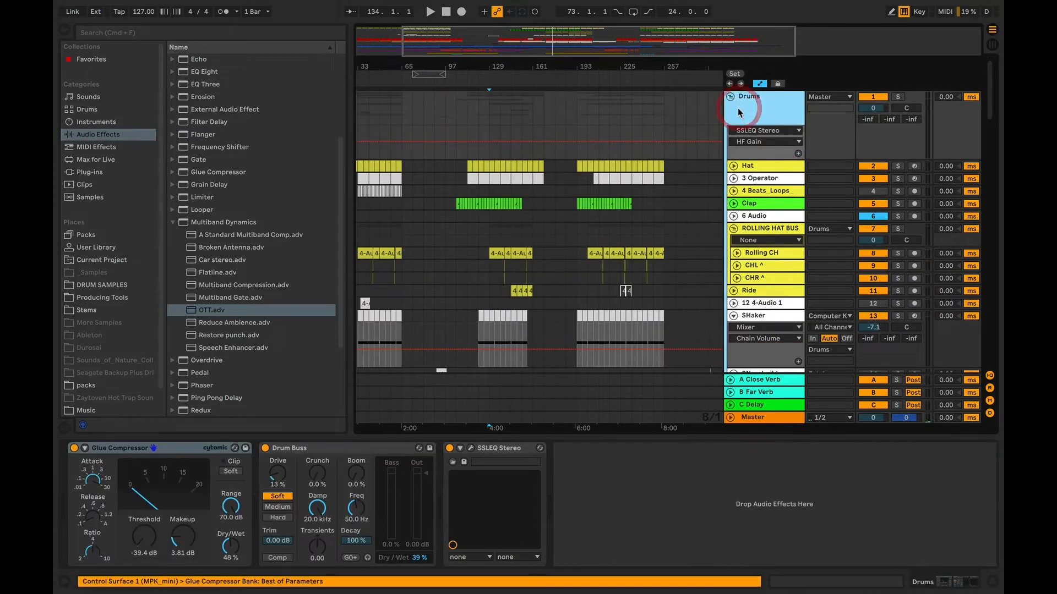
{"action": "left_click", "coordinate": [471, 457]}
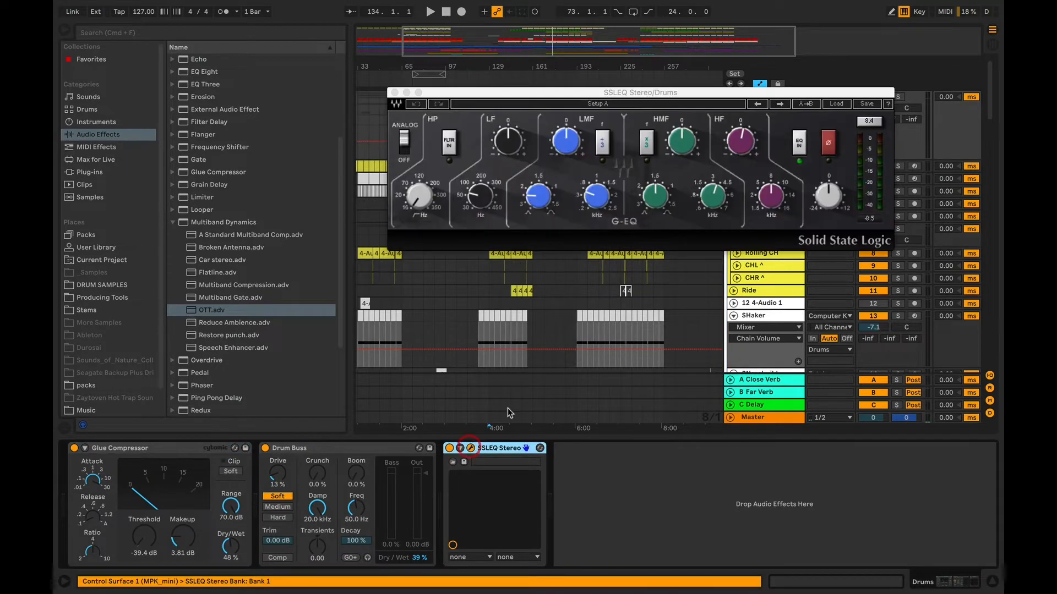
{"action": "left_click", "coordinate": [471, 448]}
{"action": "left_click", "coordinate": [394, 93]}
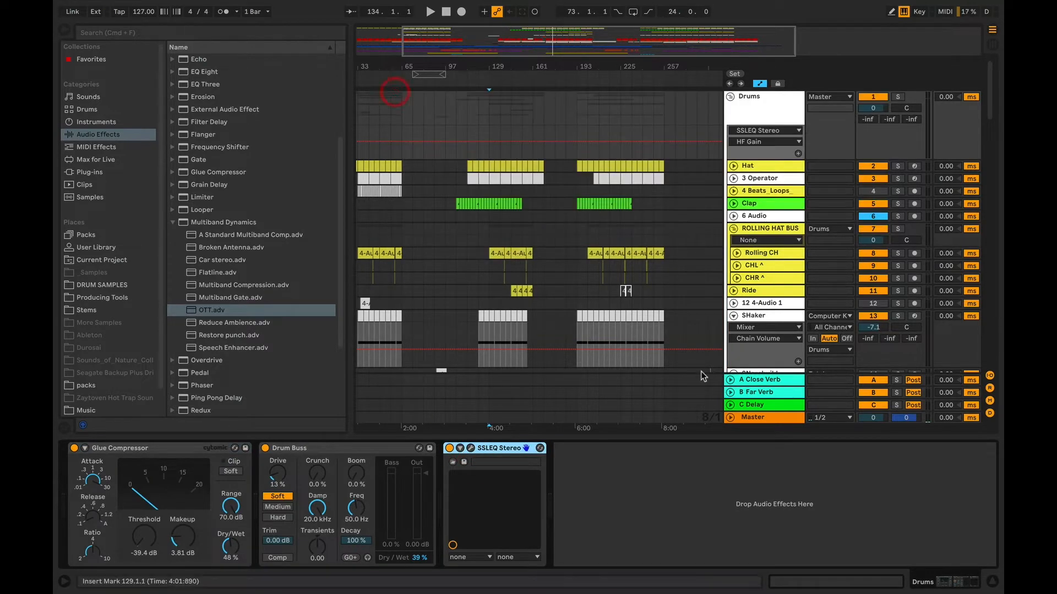
- Return to the Master chain and go through SSLEQ Stereo and the two FabFilter Pro-L limiters, ending on the first limiter
{"action": "left_click", "coordinate": [759, 417]}
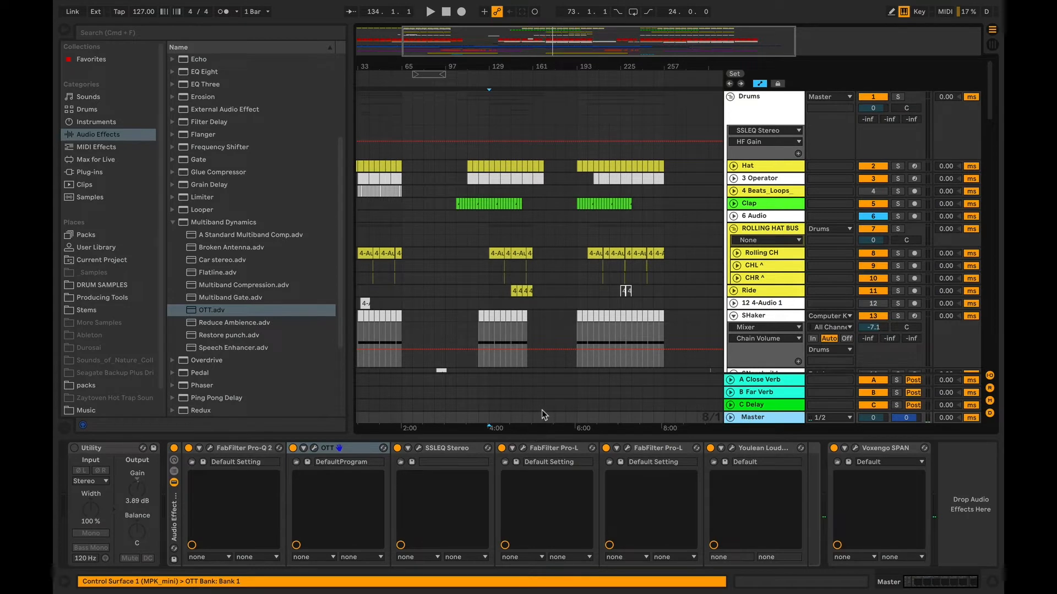
{"action": "left_click", "coordinate": [445, 449]}
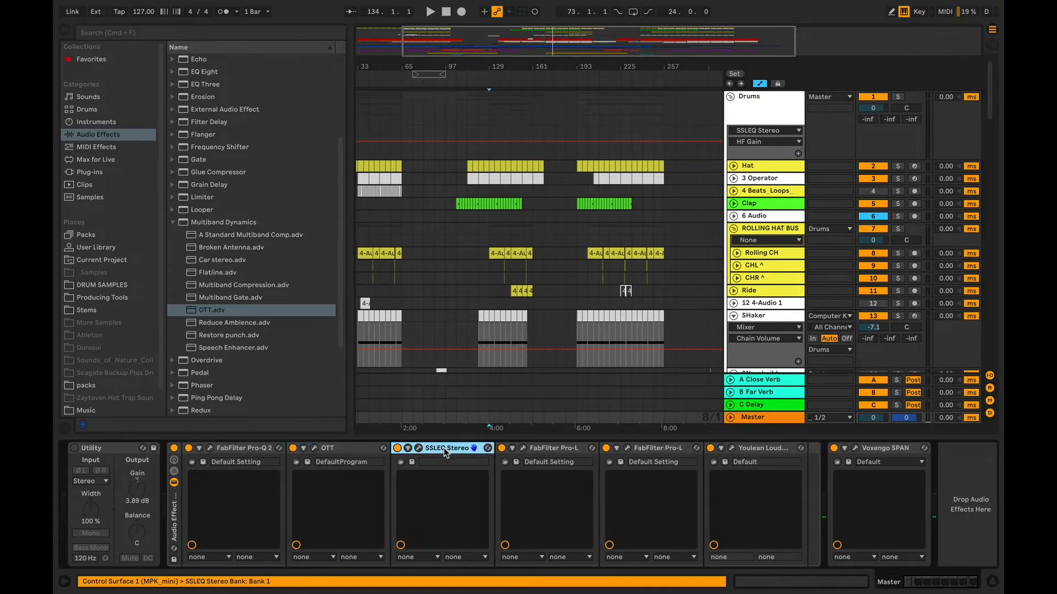
{"action": "left_click", "coordinate": [948, 584]}
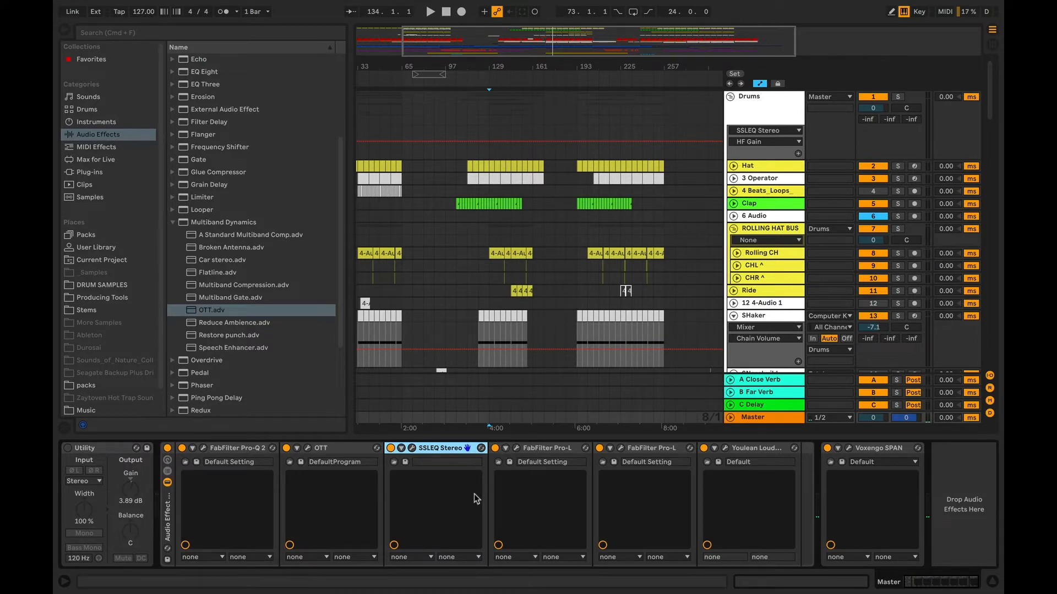
{"action": "left_click", "coordinate": [554, 446]}
{"action": "left_click", "coordinate": [675, 449]}
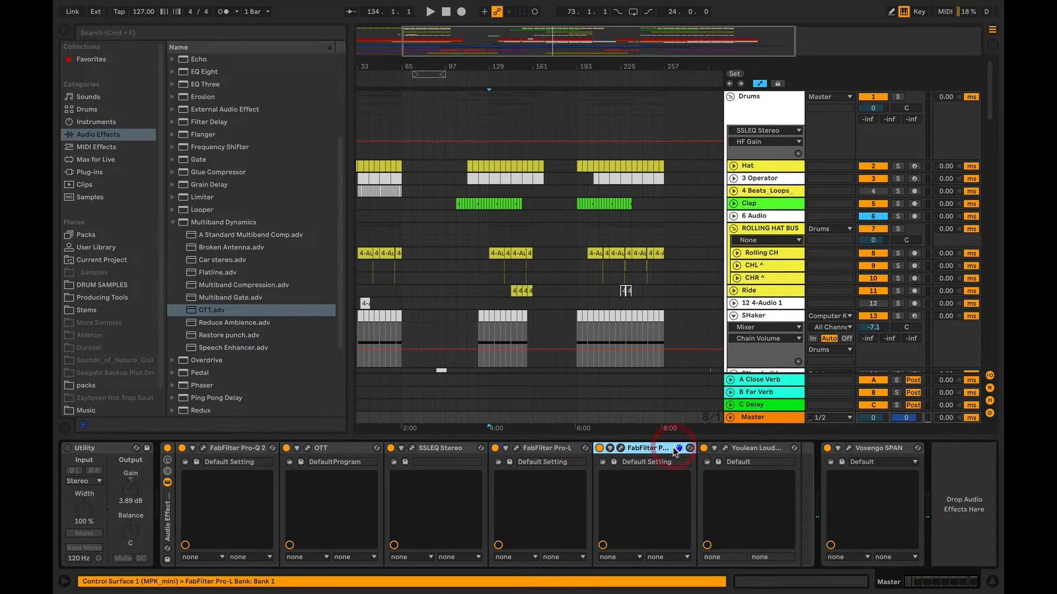
{"action": "left_click", "coordinate": [531, 451]}
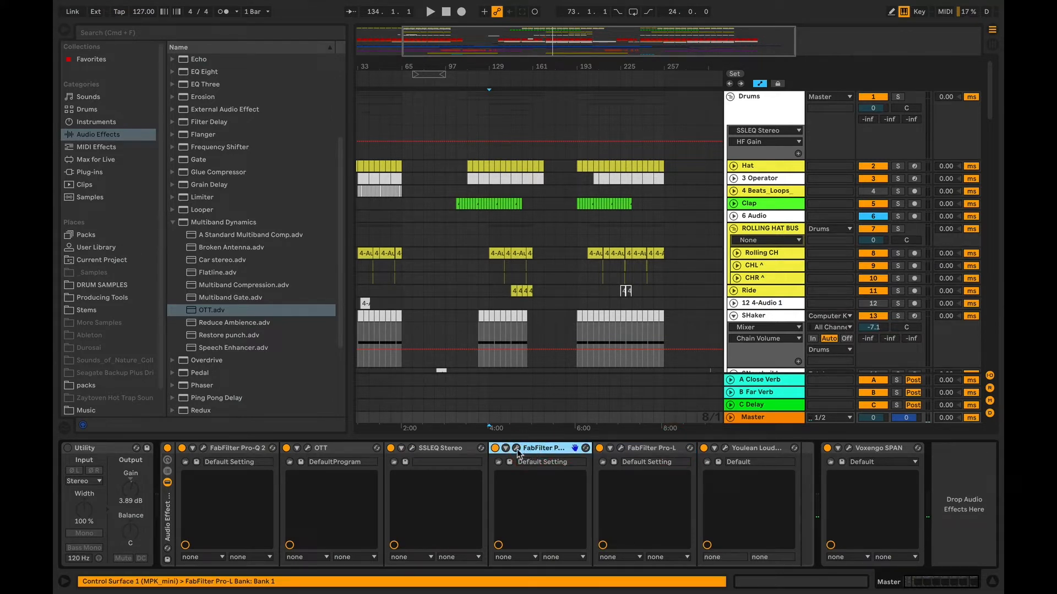
- Open the first FabFilter Pro-L on the Master to examine its gain setting, and reposition its window over the arrangement
{"action": "left_click", "coordinate": [516, 450]}
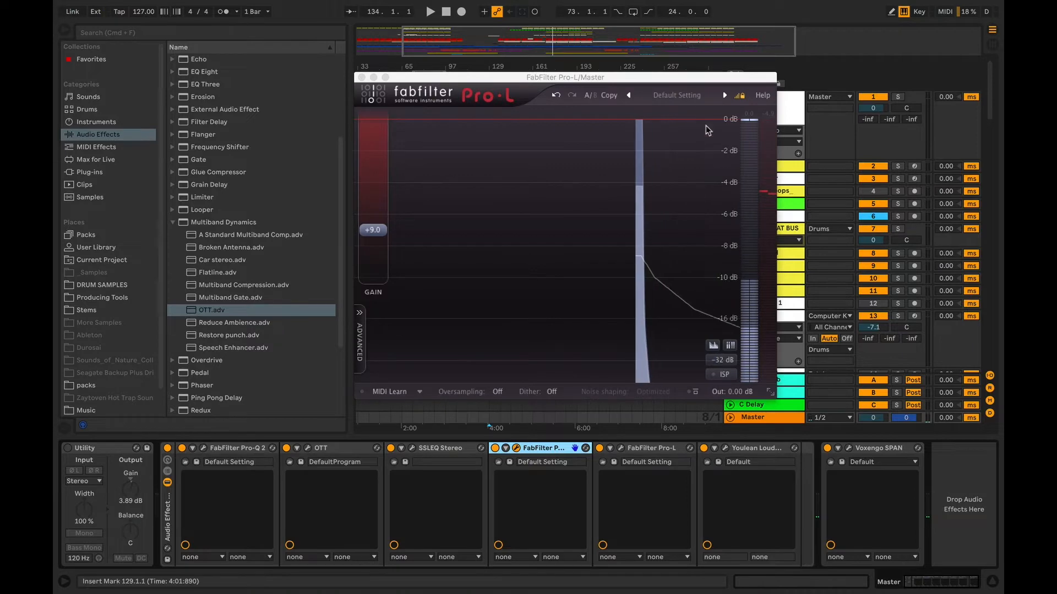
{"action": "left_click_drag", "start_coordinate": [701, 78], "coordinate": [669, 90]}
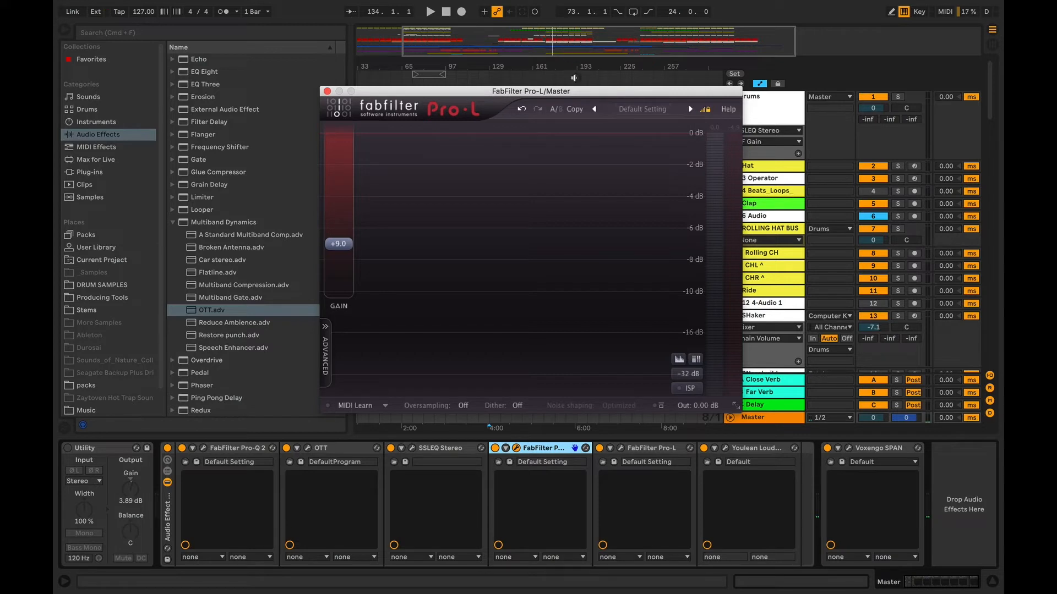
{"action": "left_click_drag", "start_coordinate": [604, 91], "coordinate": [654, 91]}
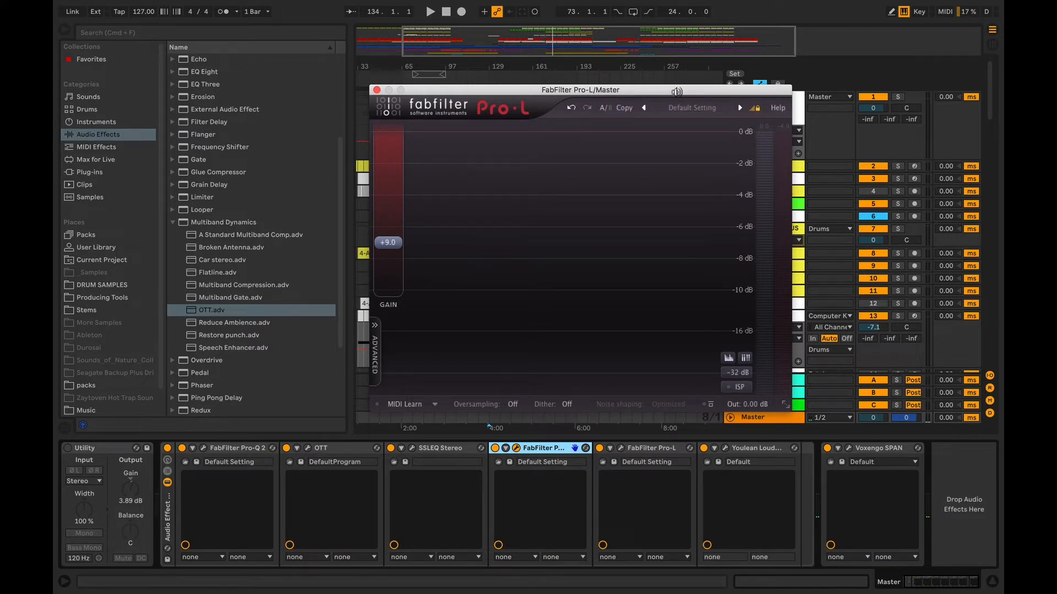
{"action": "left_click_drag", "start_coordinate": [674, 86], "coordinate": [746, 85]}
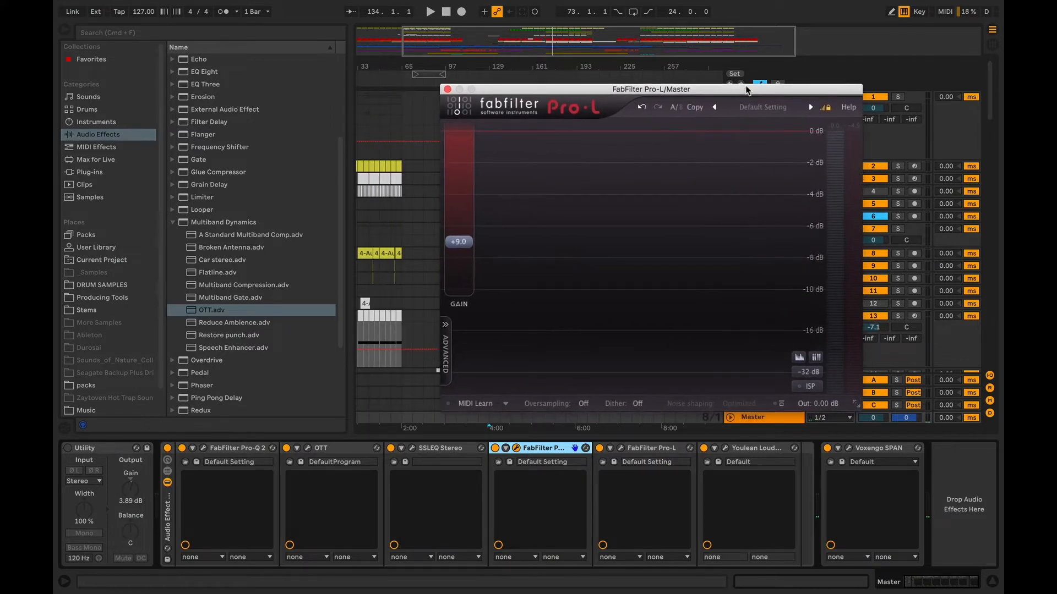
{"action": "left_click_drag", "start_coordinate": [556, 89], "coordinate": [571, 106]}
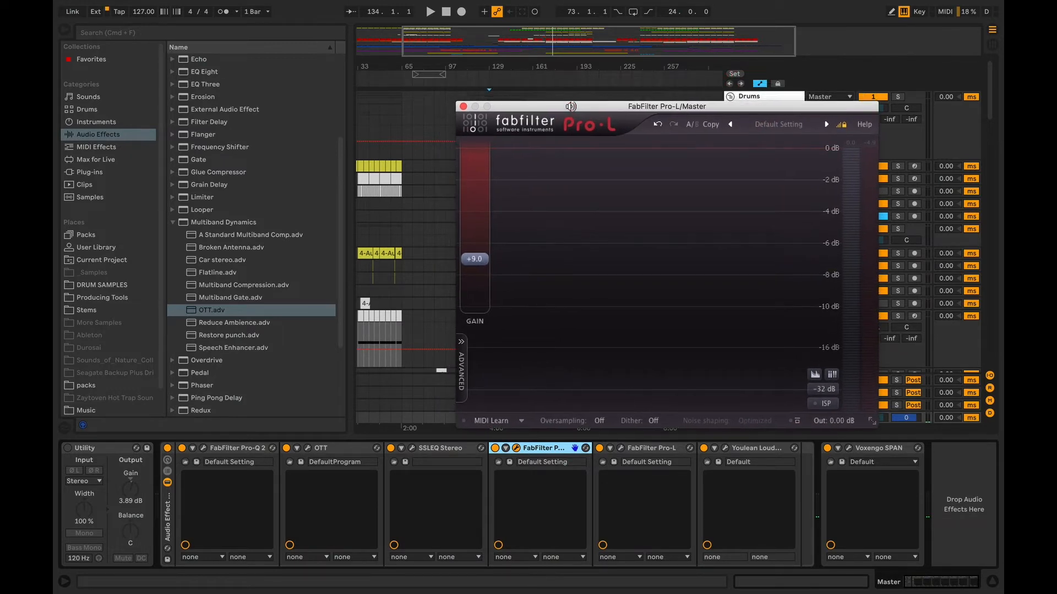
- Play the track while switching the first Pro-L off and on to compare its limiting
{"action": "key", "text": "space"}
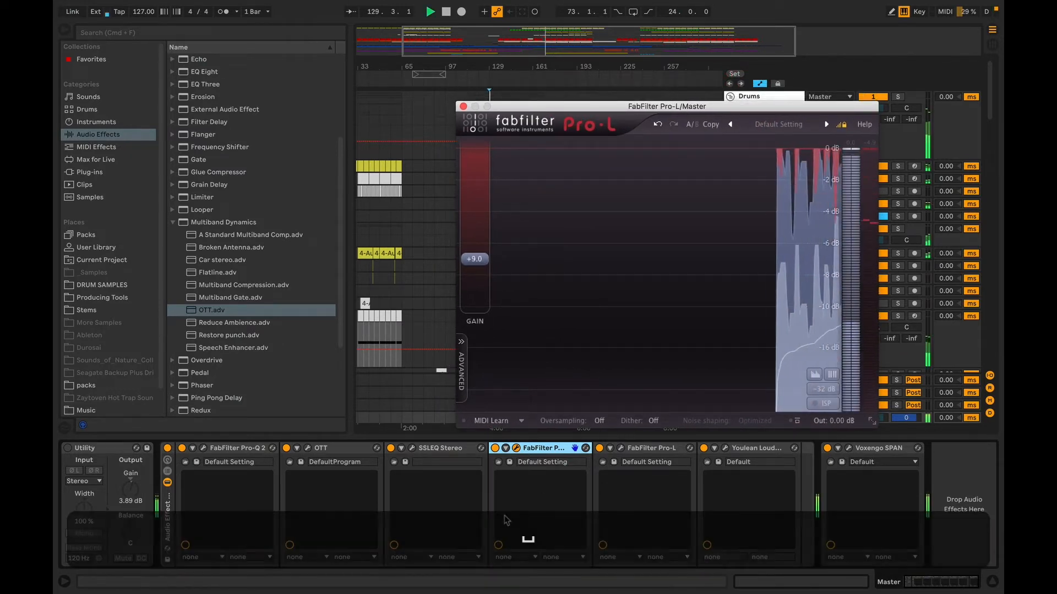
{"action": "left_click", "coordinate": [494, 448]}
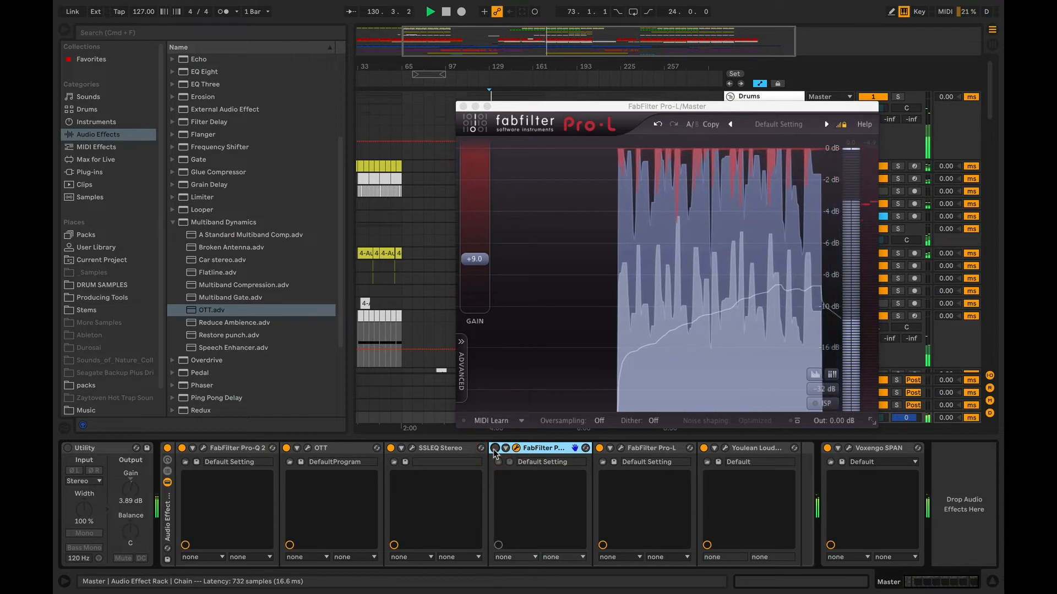
{"action": "left_click", "coordinate": [495, 448]}
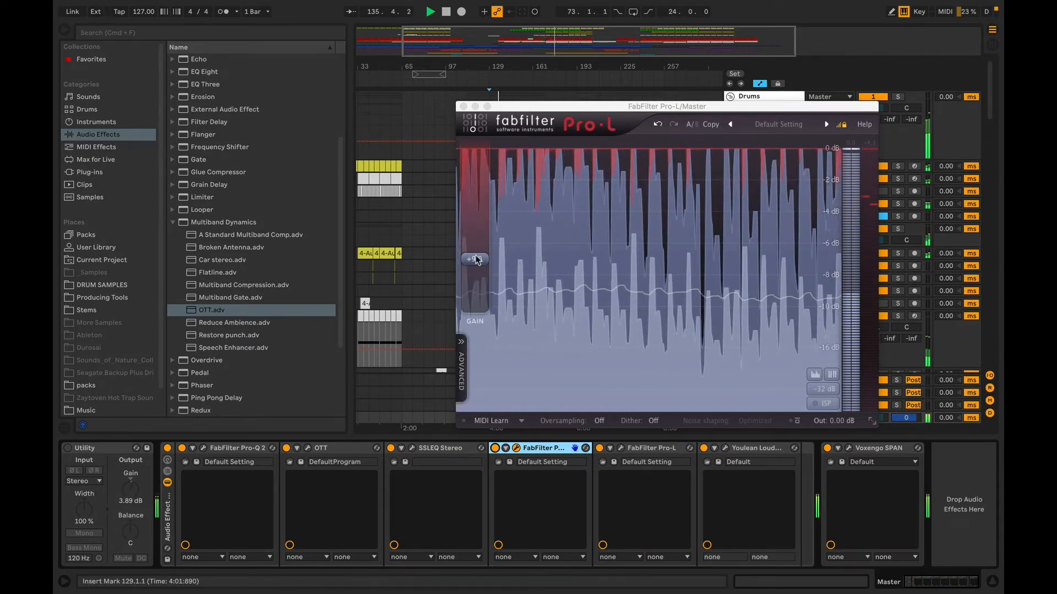
- Set the first Pro-L's gain to +8.8, close its window and stop playback
{"action": "left_click_drag", "start_coordinate": [465, 257], "coordinate": [478, 263]}
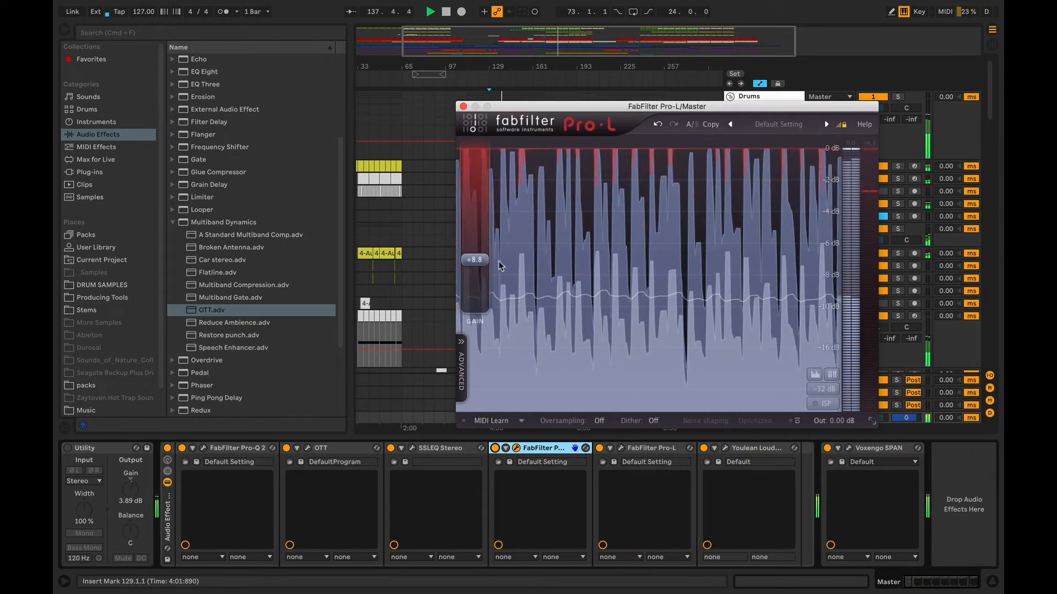
{"action": "left_click", "coordinate": [463, 107]}
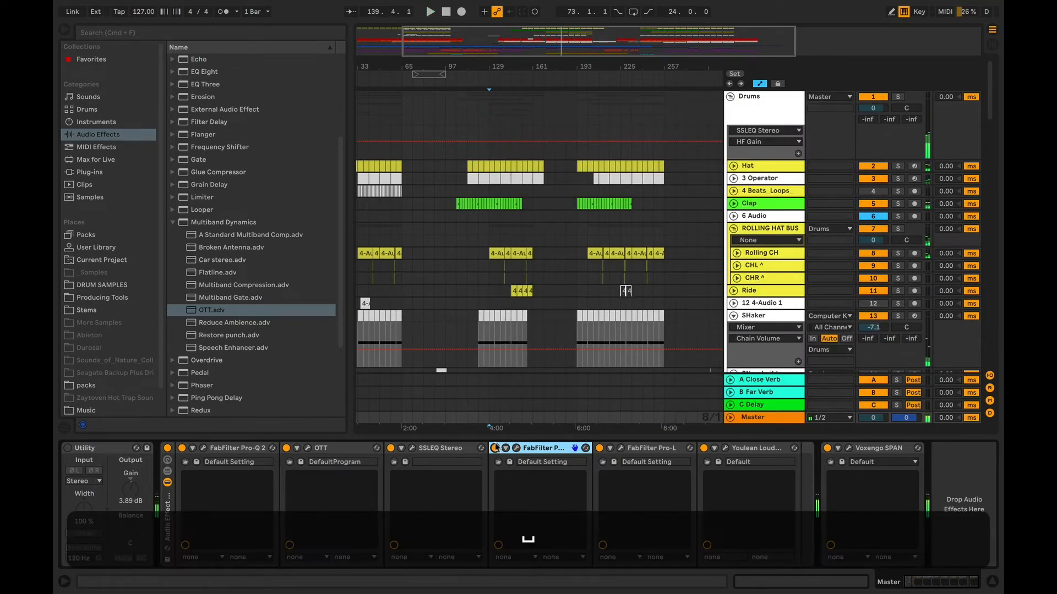
{"action": "left_click", "coordinate": [539, 447]}
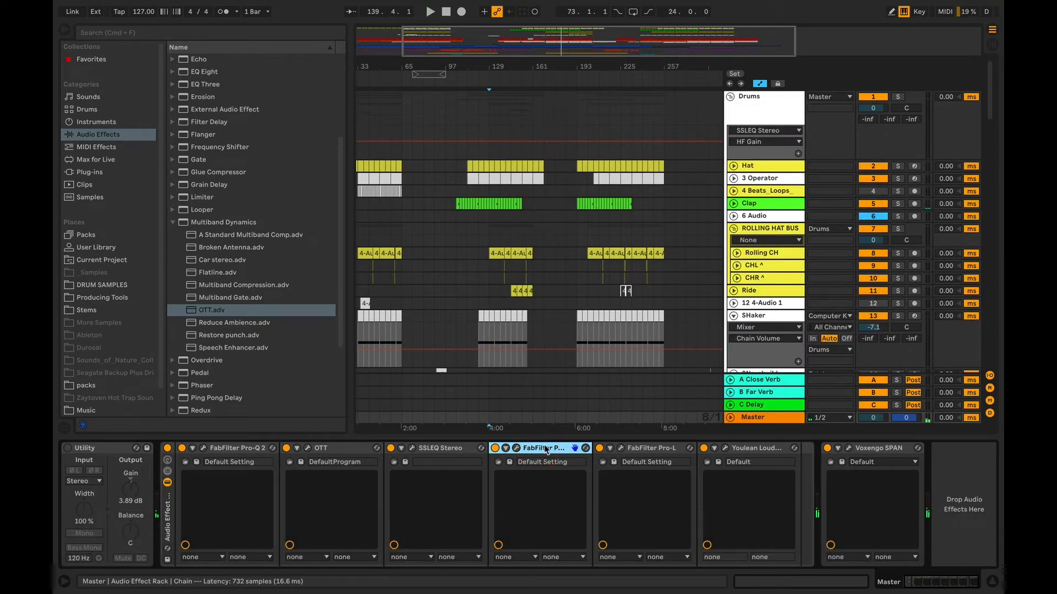
- Open the second Pro-L to review its ISP and output level settings, and reopen the first Pro-L alongside it for comparison
{"action": "left_click", "coordinate": [668, 448]}
{"action": "left_click", "coordinate": [621, 448]}
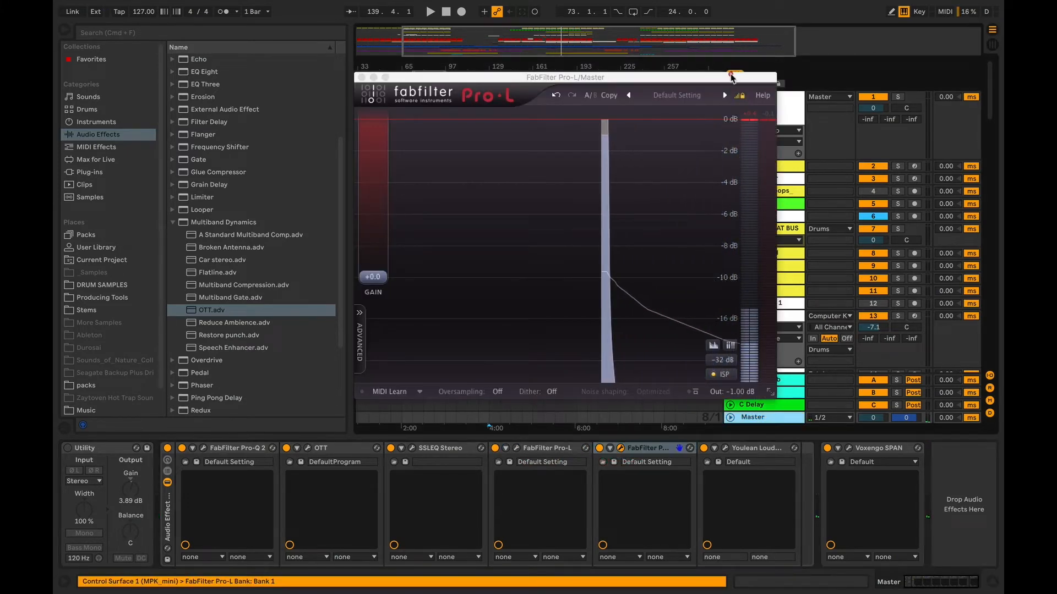
{"action": "left_click_drag", "start_coordinate": [726, 80], "coordinate": [667, 84]}
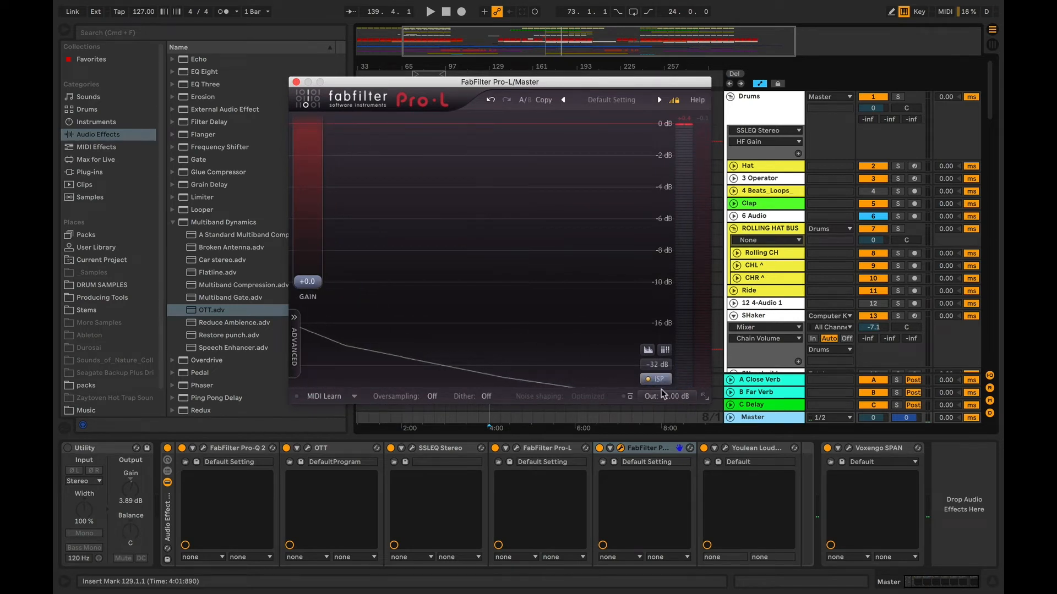
{"action": "mouse_move", "coordinate": [658, 382]}
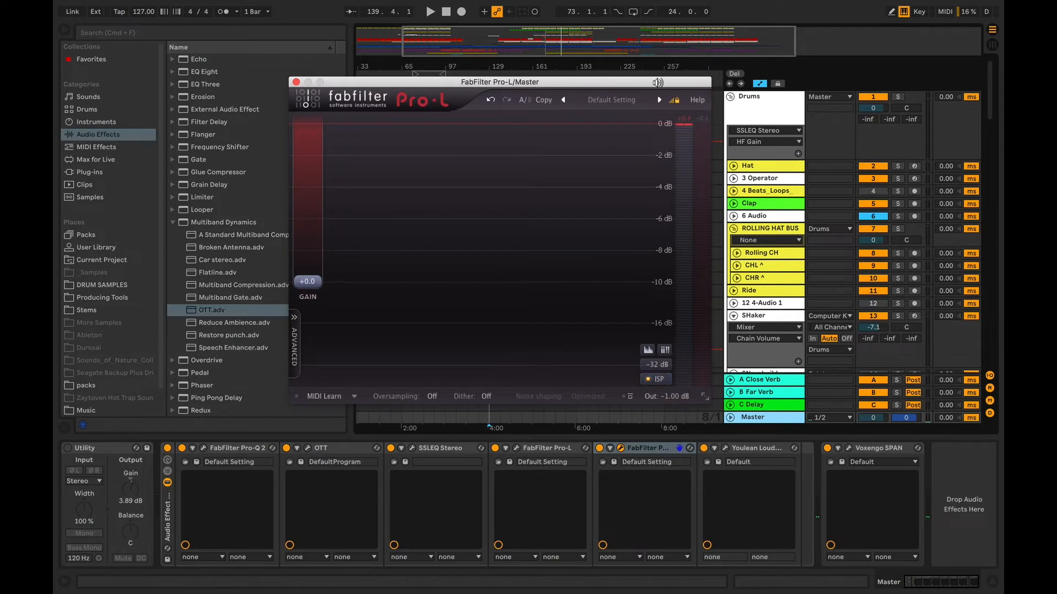
{"action": "left_click_drag", "start_coordinate": [632, 83], "coordinate": [658, 93]}
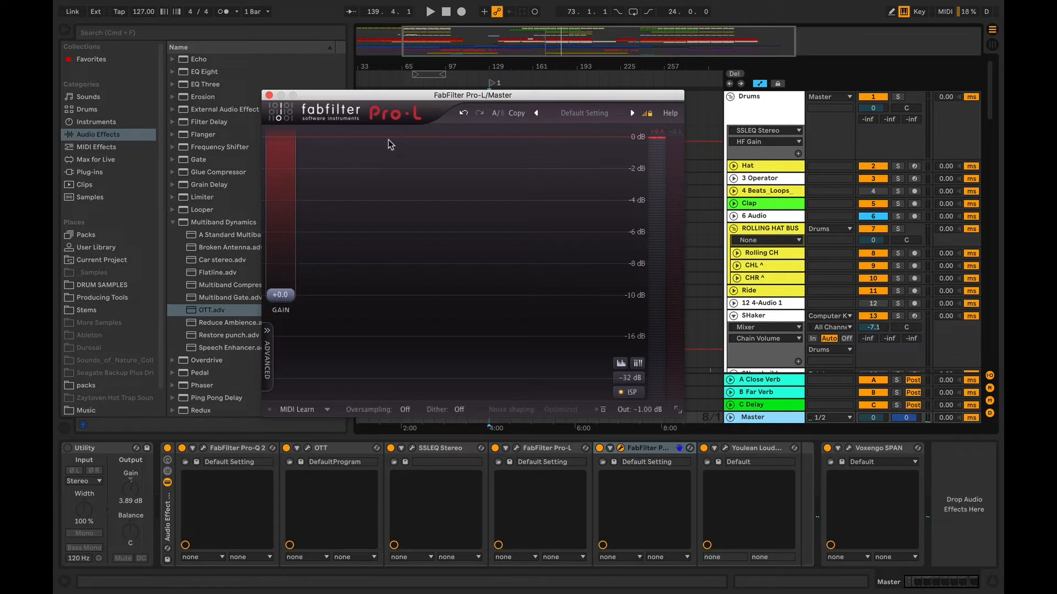
{"action": "left_click_drag", "start_coordinate": [458, 95], "coordinate": [471, 97]}
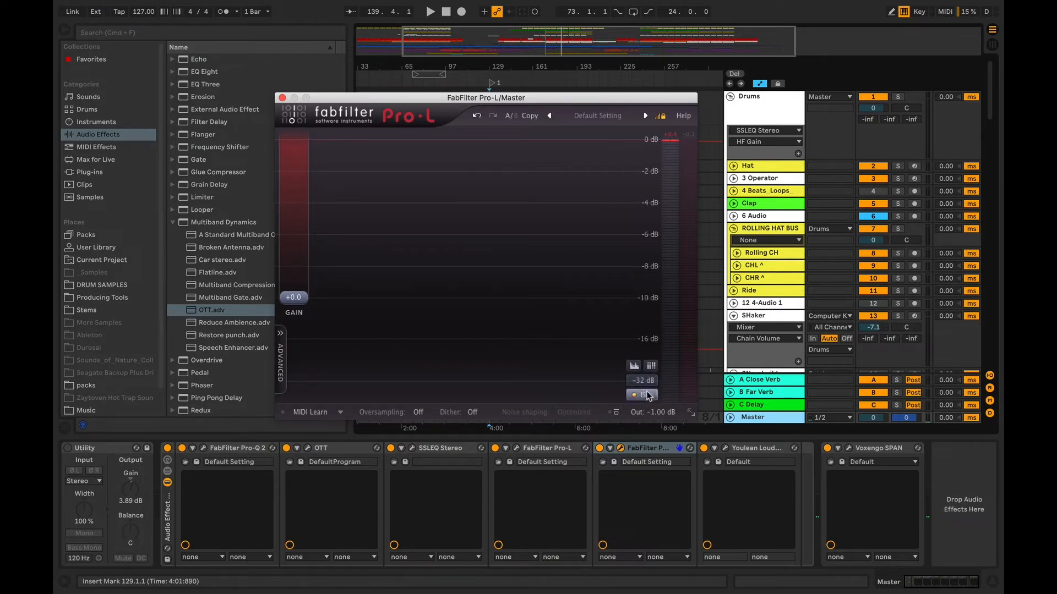
{"action": "mouse_move", "coordinate": [648, 395]}
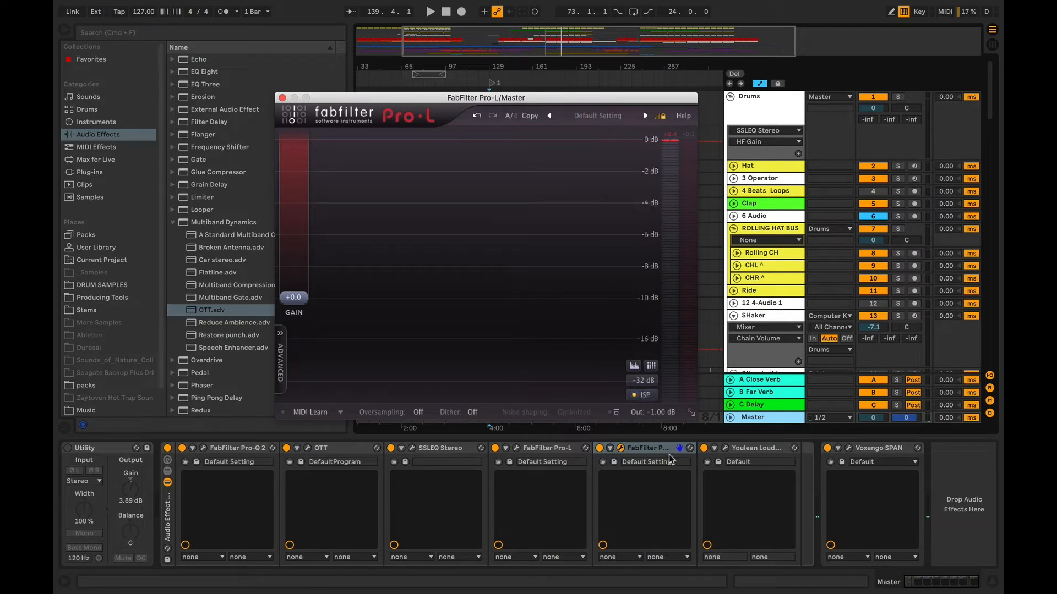
{"action": "left_click", "coordinate": [516, 449]}
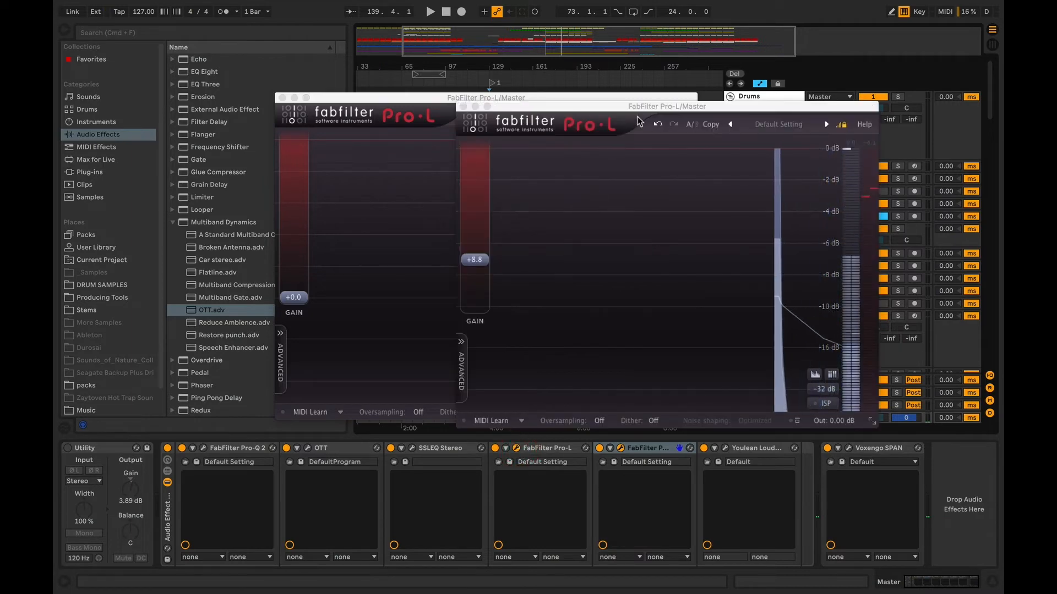
- Arrange the two Pro-L windows side by side to compare their gain, ISP and output level settings
{"action": "left_click_drag", "start_coordinate": [658, 107], "coordinate": [338, 184]}
{"action": "left_click_drag", "start_coordinate": [458, 93], "coordinate": [692, 2]}
{"action": "left_click_drag", "start_coordinate": [483, 186], "coordinate": [454, 131]}
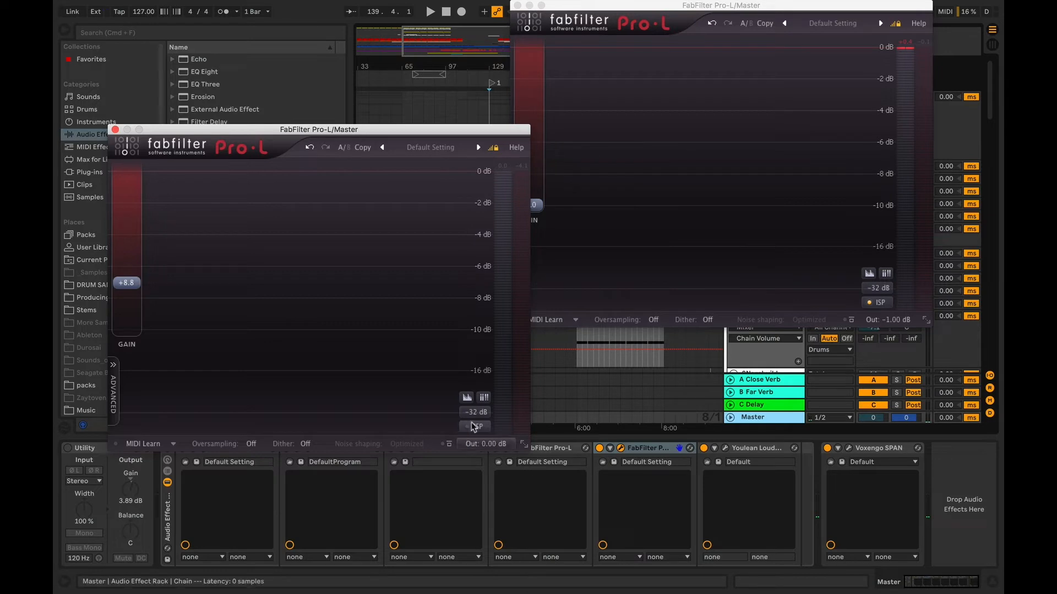
{"action": "mouse_move", "coordinate": [475, 425]}
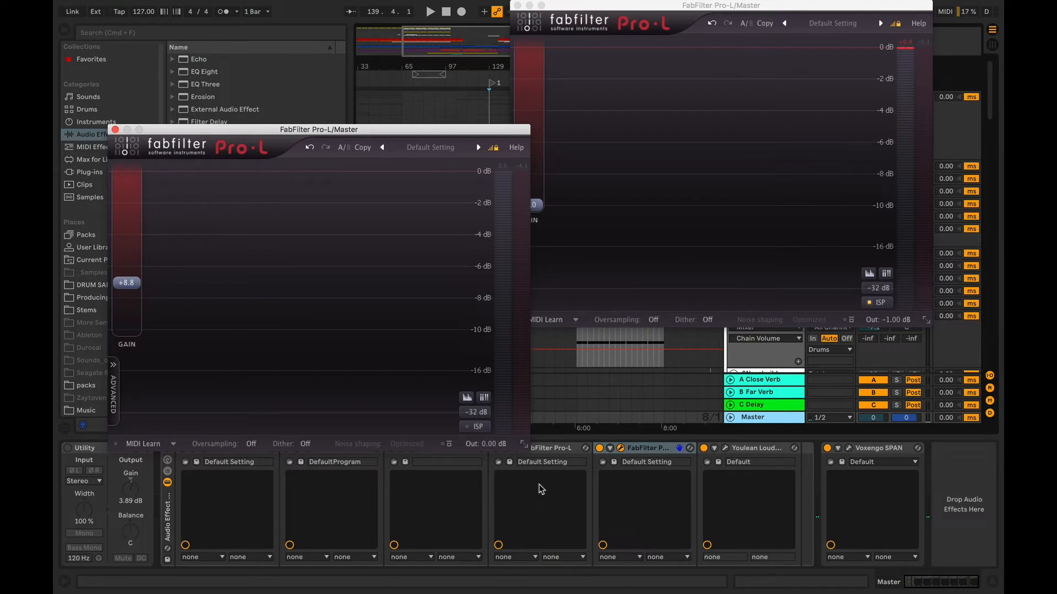
{"action": "left_click_drag", "start_coordinate": [716, 6], "coordinate": [756, 131]}
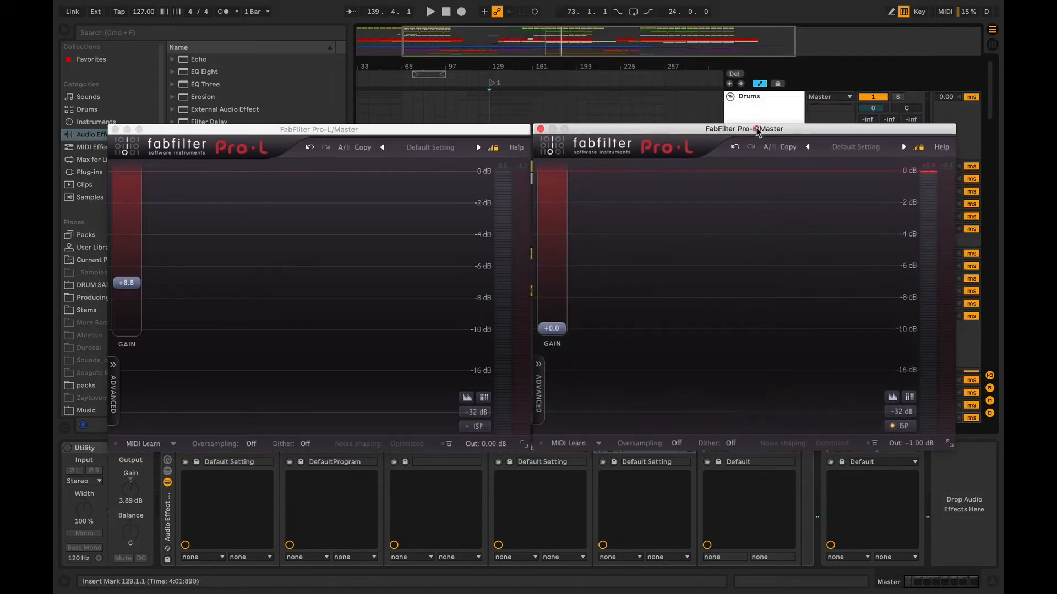
{"action": "left_click", "coordinate": [348, 129]}
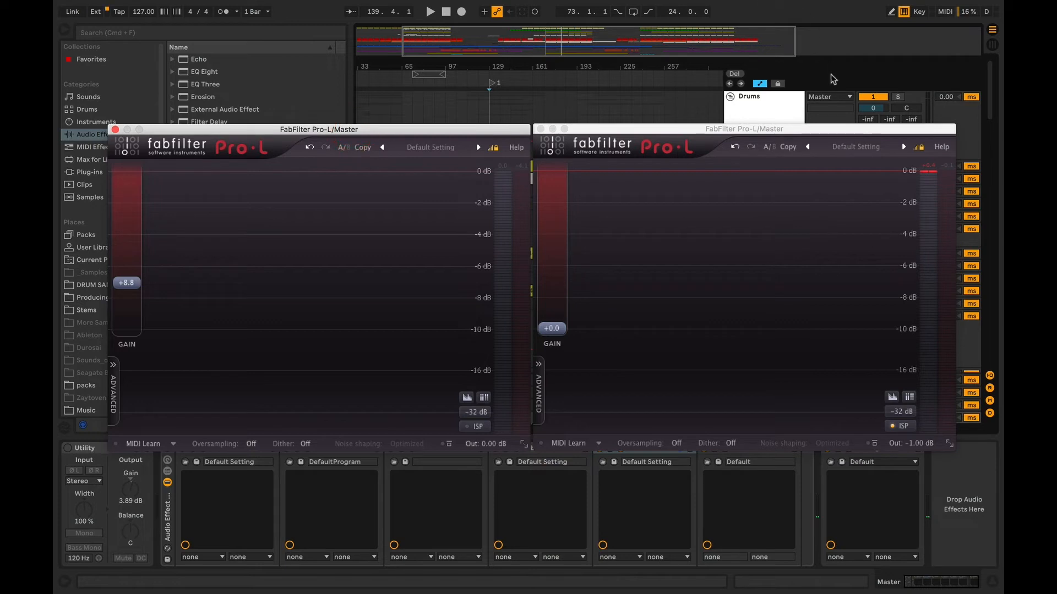
{"action": "left_click", "coordinate": [834, 130]}
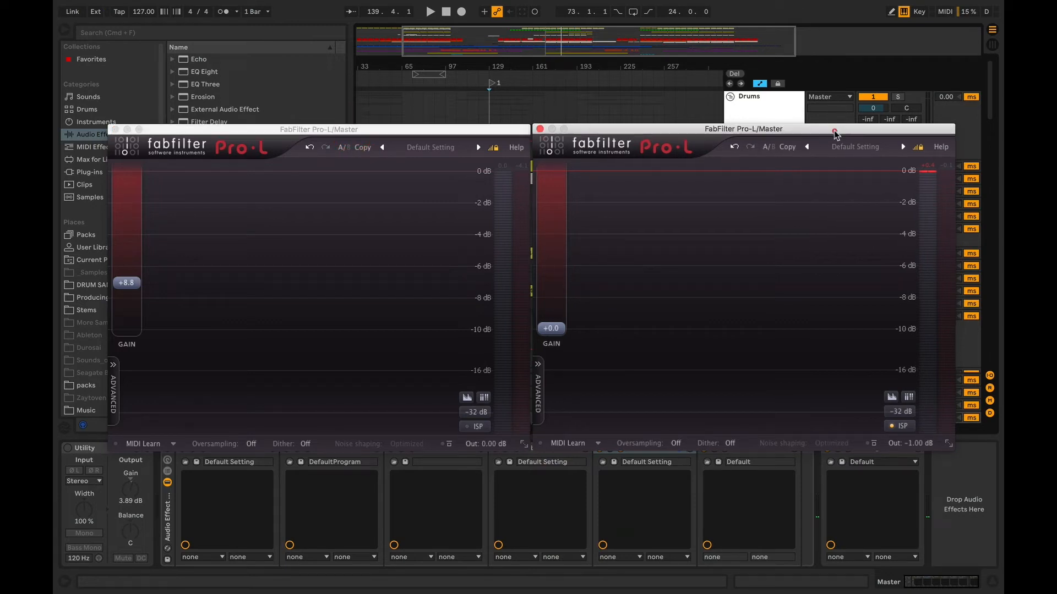
- Examine the second Pro-L's output level and ISP setting, and close both Pro-L windows
{"action": "left_click_drag", "start_coordinate": [809, 132], "coordinate": [648, 39]}
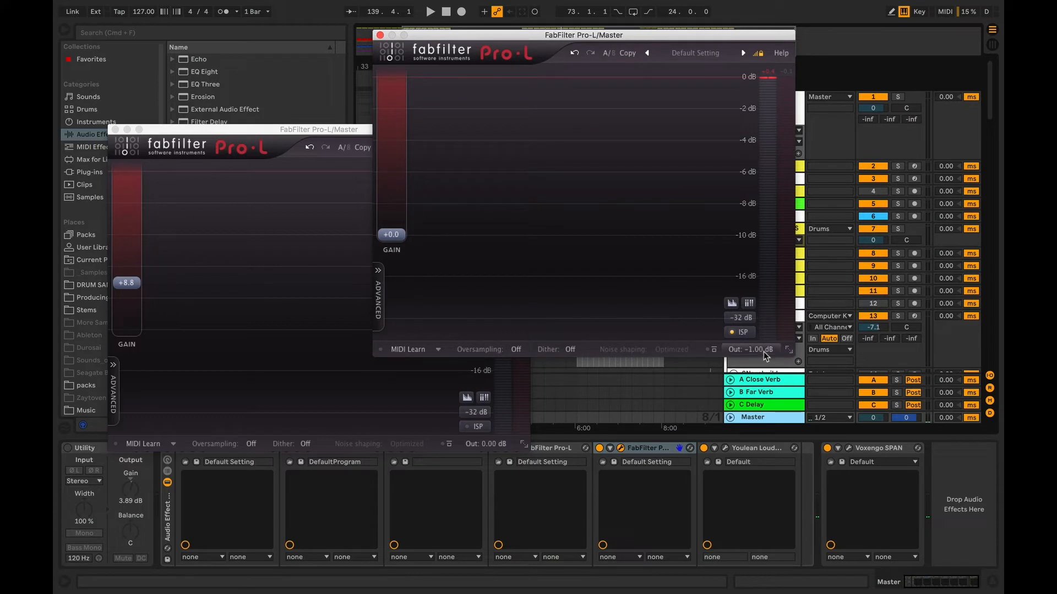
{"action": "mouse_move", "coordinate": [764, 355]}
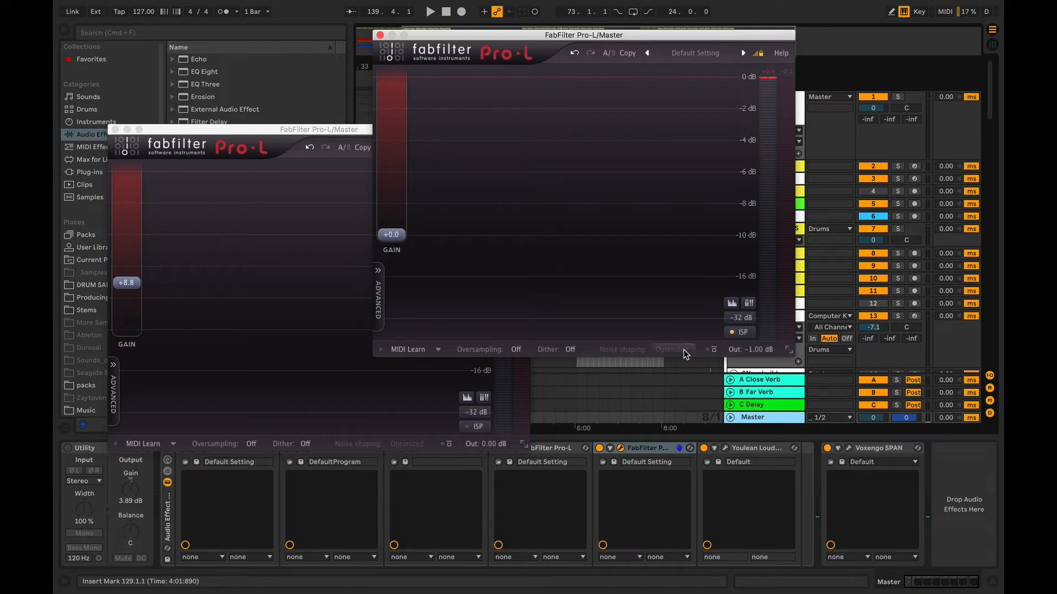
{"action": "mouse_move", "coordinate": [682, 355]}
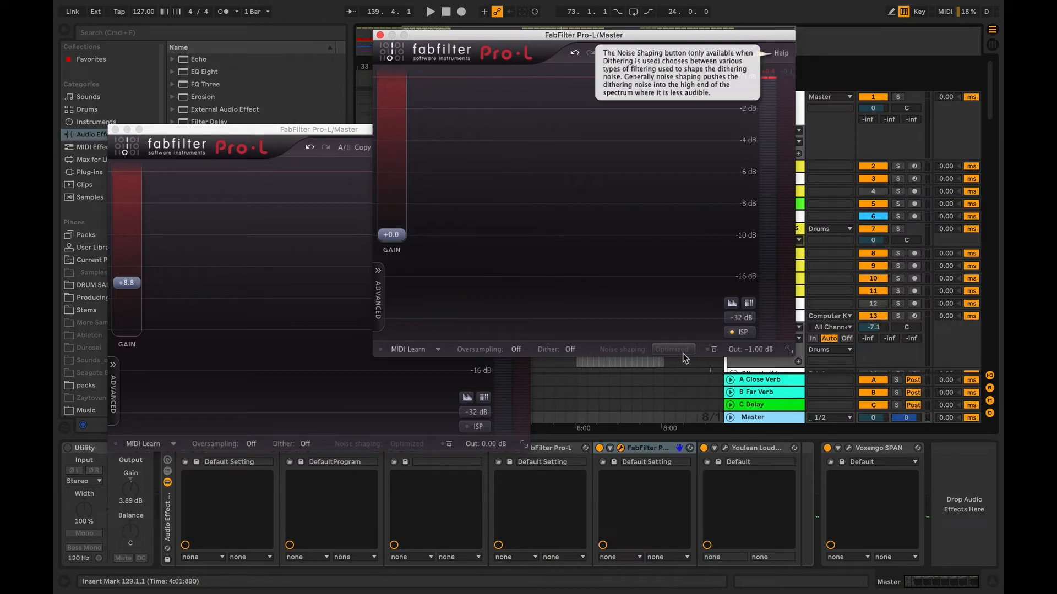
{"action": "left_click", "coordinate": [380, 35]}
{"action": "left_click", "coordinate": [115, 129]}
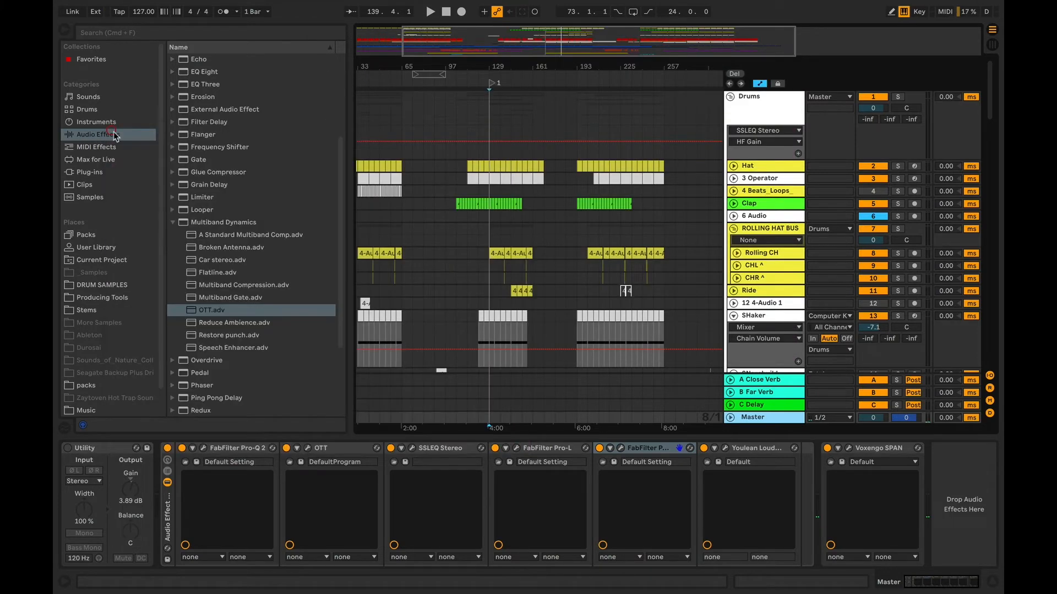
- Open the Youlean Loudness Meter on the Master and play the track to read its loudness, closing the meter when done
{"action": "left_click", "coordinate": [724, 448]}
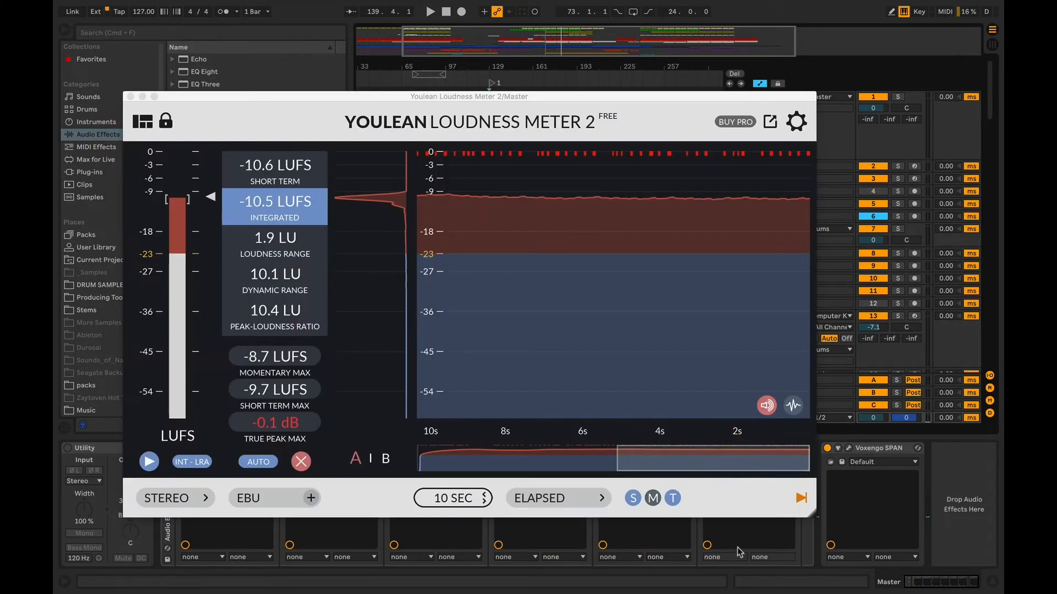
{"action": "left_click_drag", "start_coordinate": [632, 100], "coordinate": [697, 29]}
{"action": "key", "text": "space"}
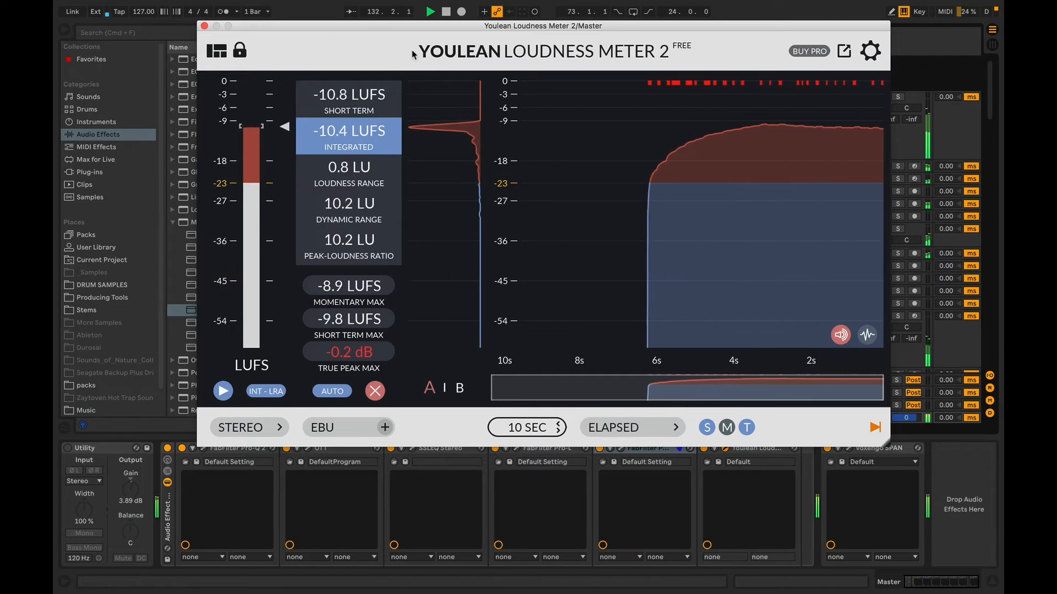
{"action": "left_click_drag", "start_coordinate": [409, 29], "coordinate": [449, 21]}
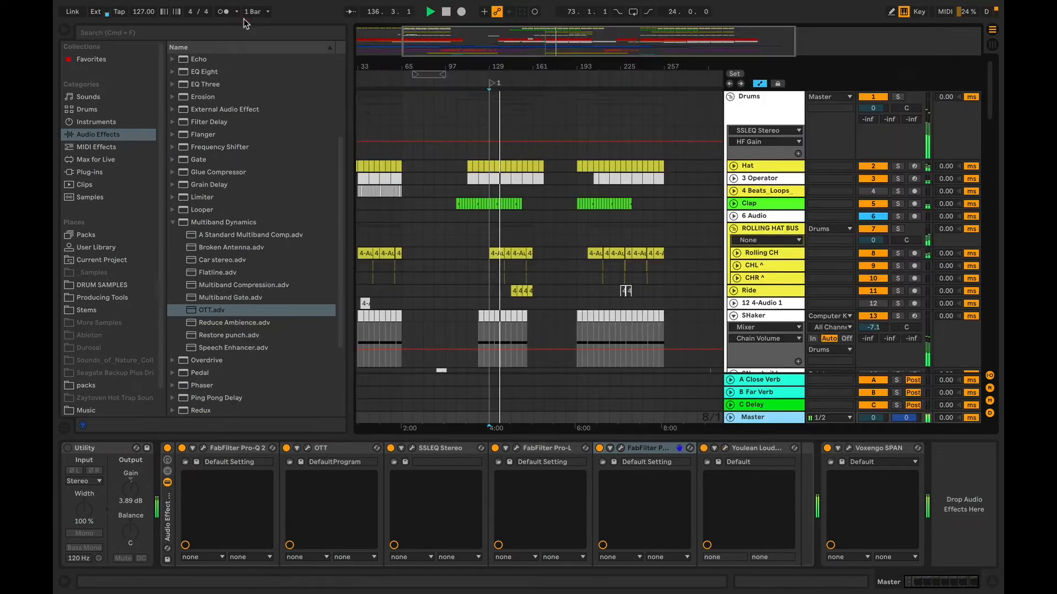
{"action": "left_click", "coordinate": [244, 18]}
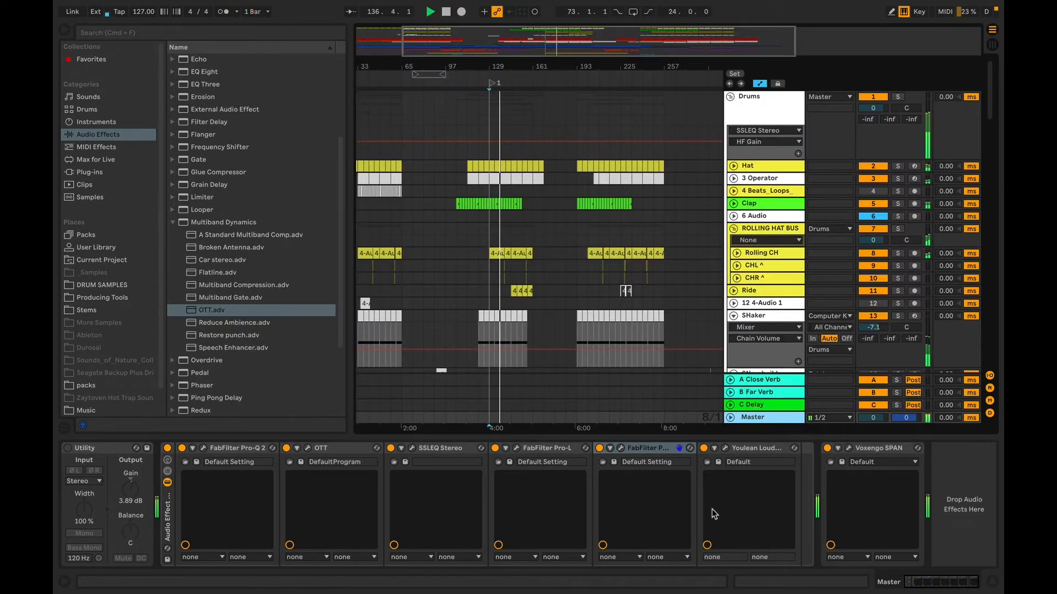
{"action": "left_click", "coordinate": [725, 447]}
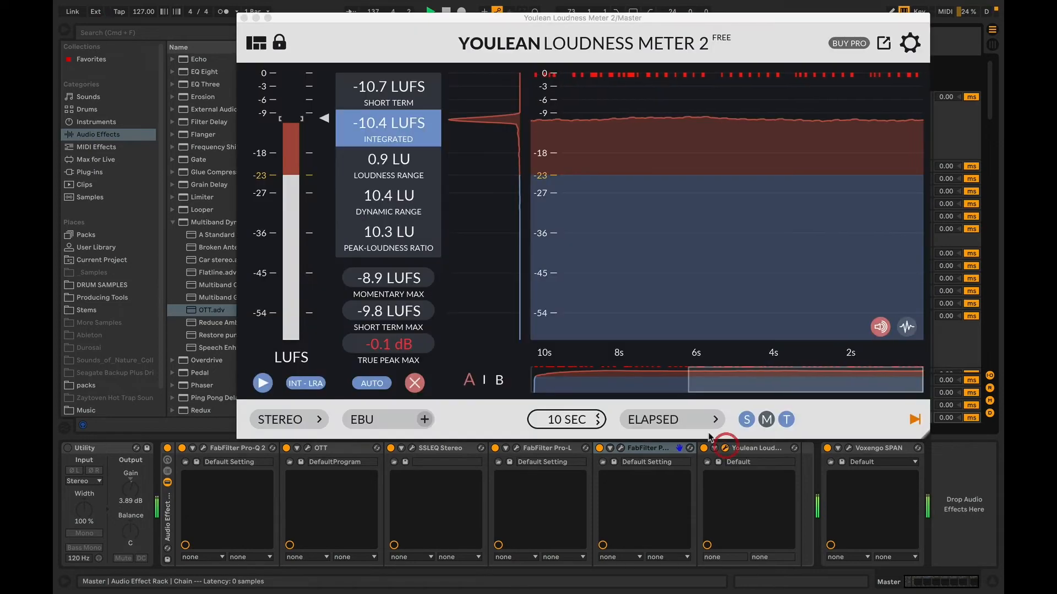
{"action": "left_click", "coordinate": [244, 18]}
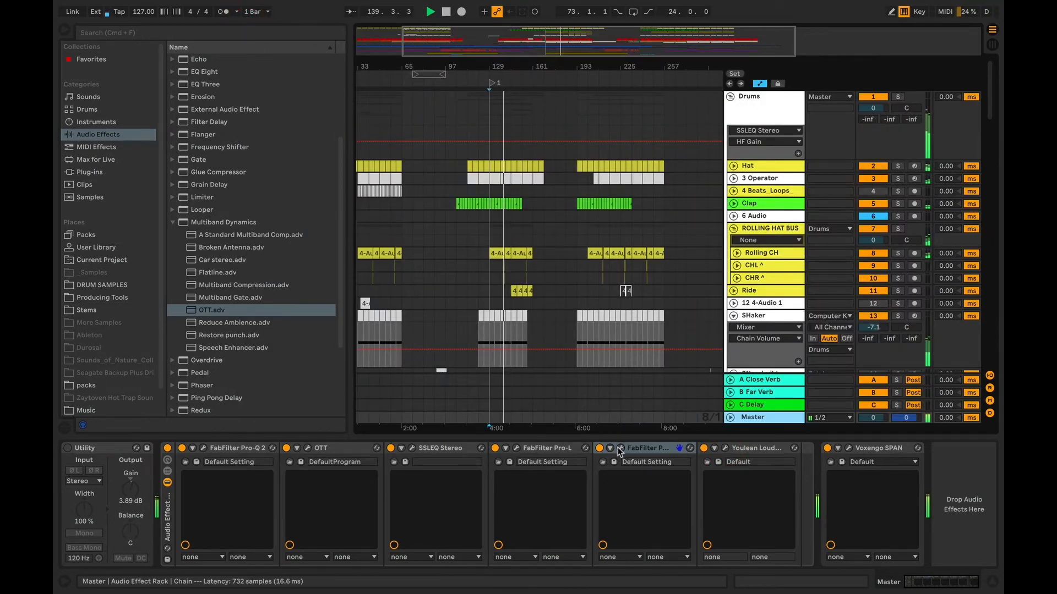
- Raise the first Pro-L's gain to about +9.0 dB during playback and close its window
{"action": "left_click", "coordinate": [515, 449]}
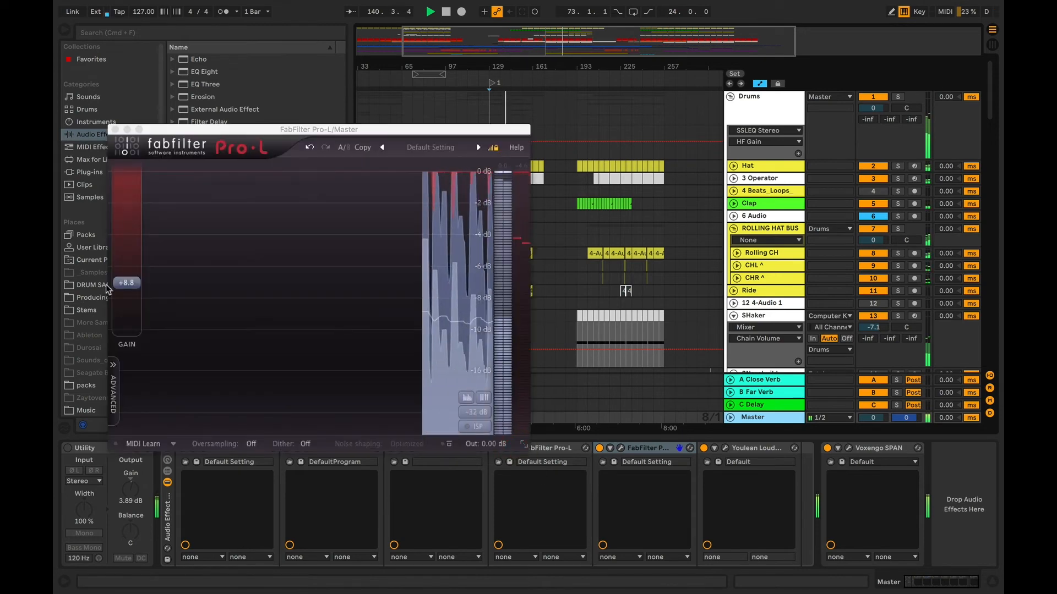
{"action": "left_click_drag", "start_coordinate": [132, 285], "coordinate": [132, 283]}
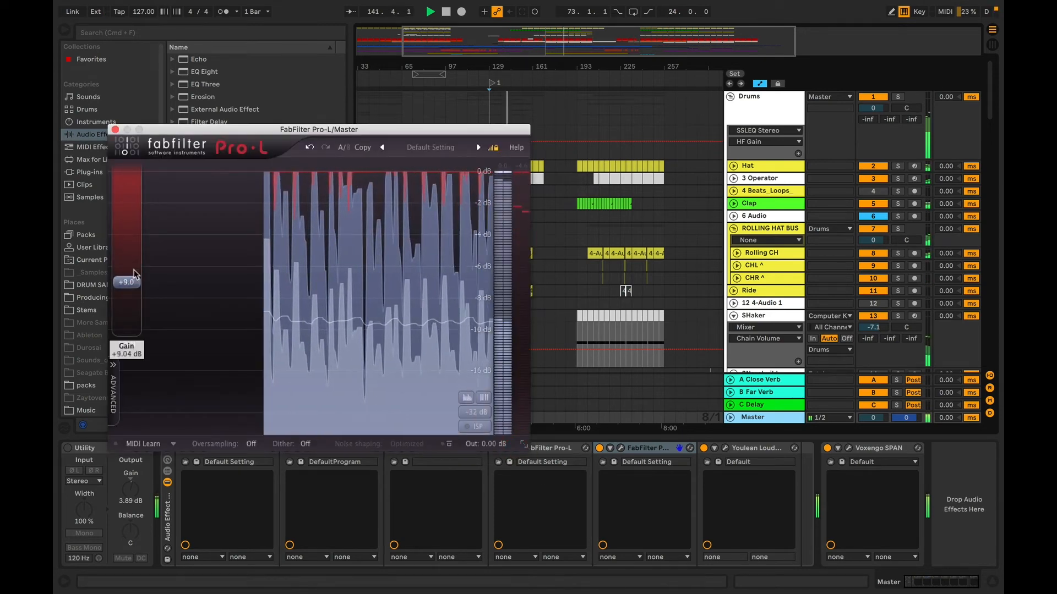
{"action": "left_click", "coordinate": [114, 128]}
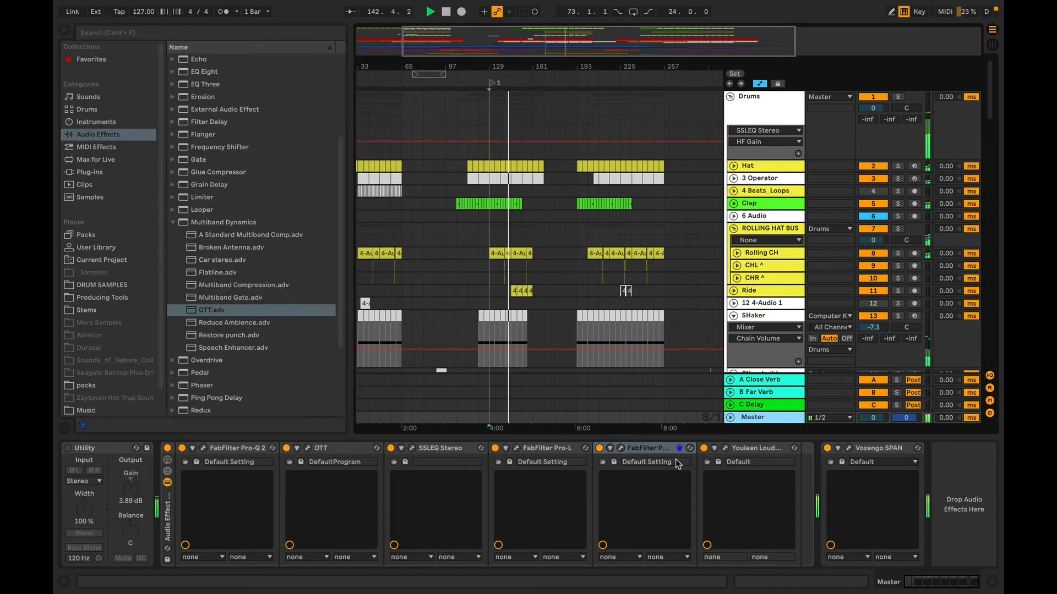
- Check the integrated and short-term loudness again in the Youlean meter, stopping playback to review the readings before closing it
{"action": "left_click", "coordinate": [725, 448]}
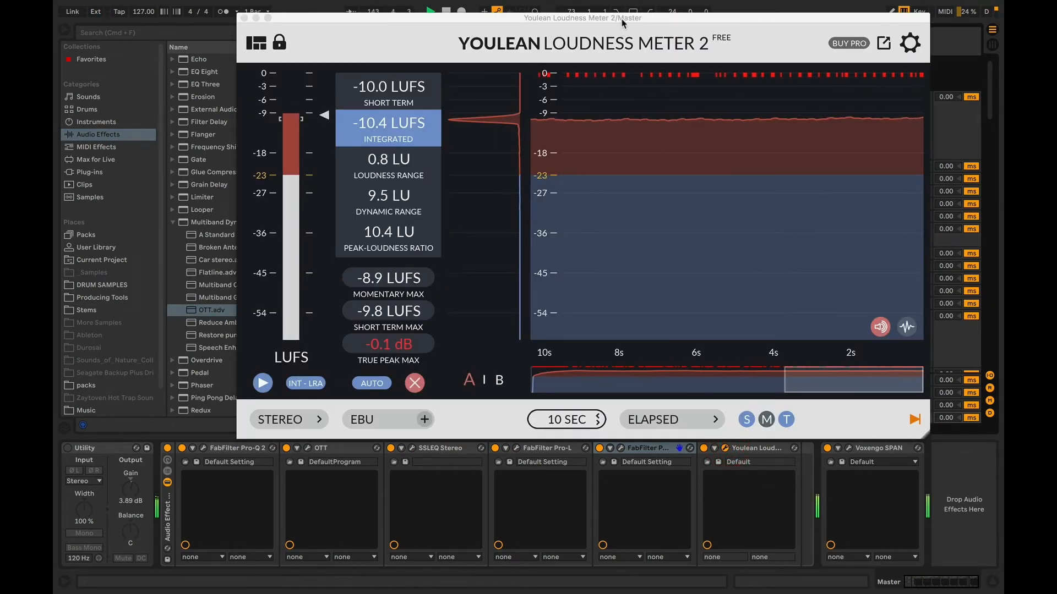
{"action": "left_click_drag", "start_coordinate": [619, 20], "coordinate": [599, 37]}
{"action": "key", "text": "space"}
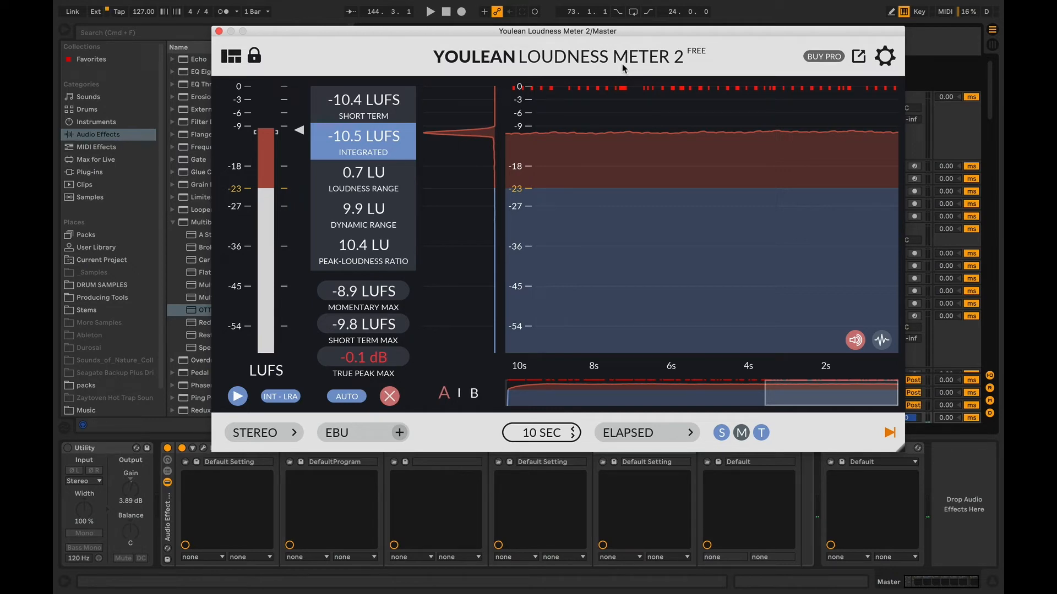
{"action": "mouse_move", "coordinate": [672, 29]}
{"action": "left_mouse_down"}
{"action": "mouse_move", "coordinate": [681, 59]}
{"action": "mouse_move", "coordinate": [664, 43]}
{"action": "mouse_move", "coordinate": [671, 32]}
{"action": "left_mouse_up"}
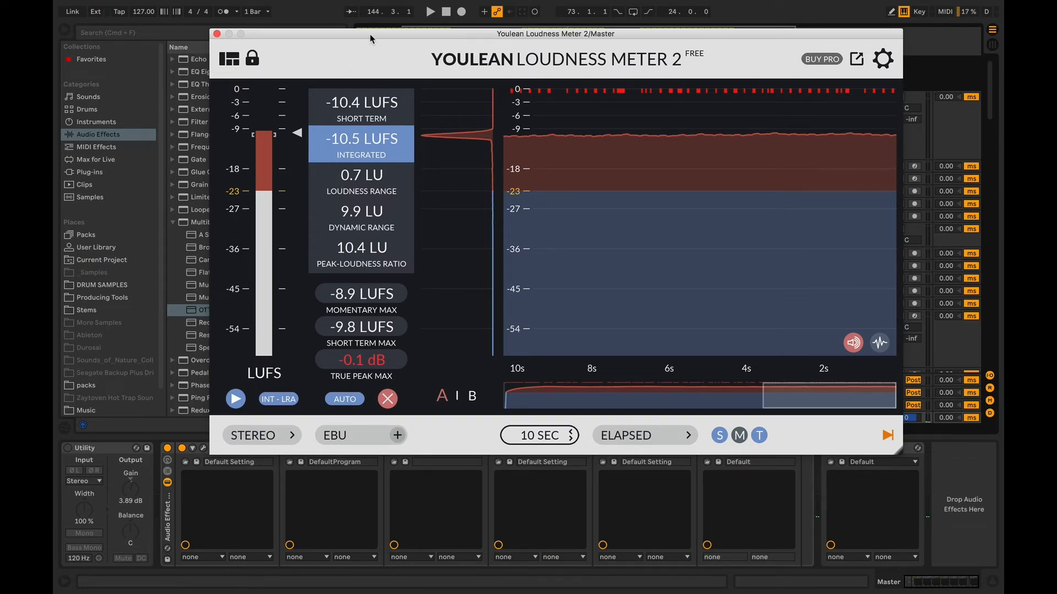
{"action": "left_click_drag", "start_coordinate": [371, 33], "coordinate": [382, 15]}
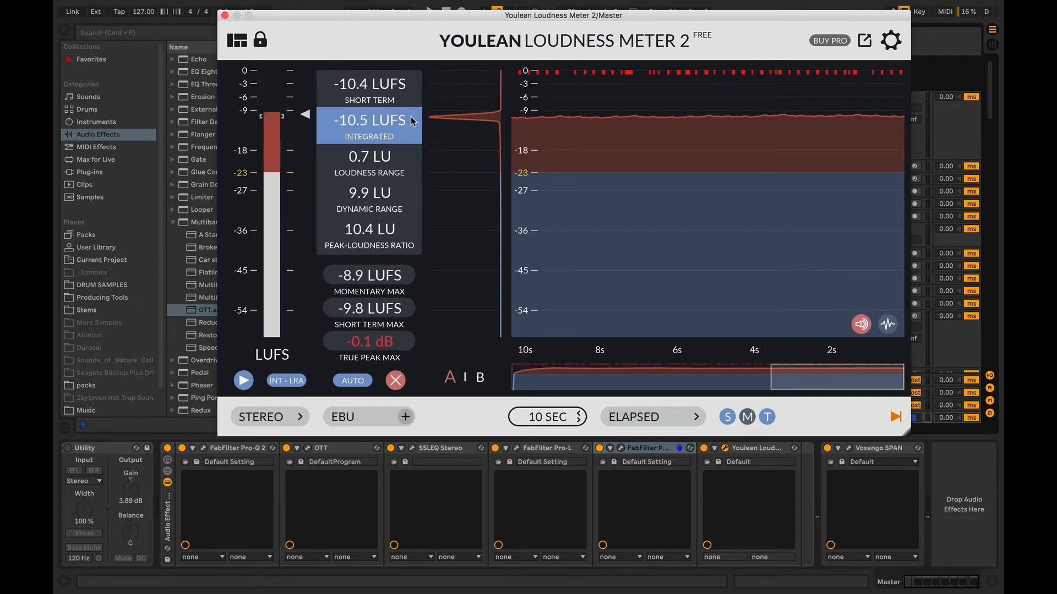
{"action": "left_click", "coordinate": [226, 15]}
- Reopen both Pro-L limiters side by side to compare their settings, and close both windows
{"action": "left_click_drag", "start_coordinate": [608, 450], "coordinate": [559, 450]}
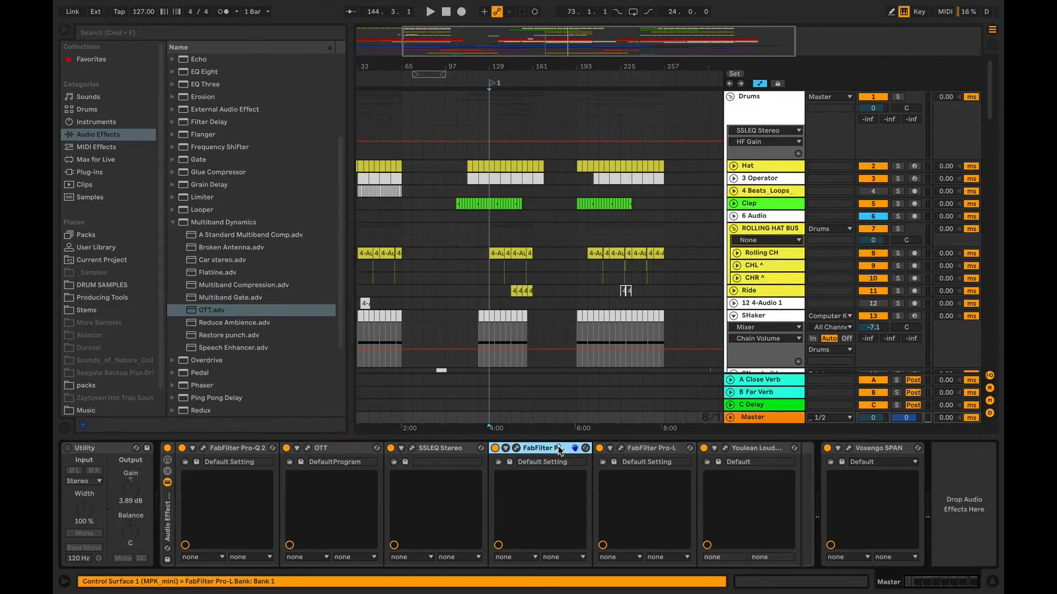
{"action": "left_click", "coordinate": [517, 450]}
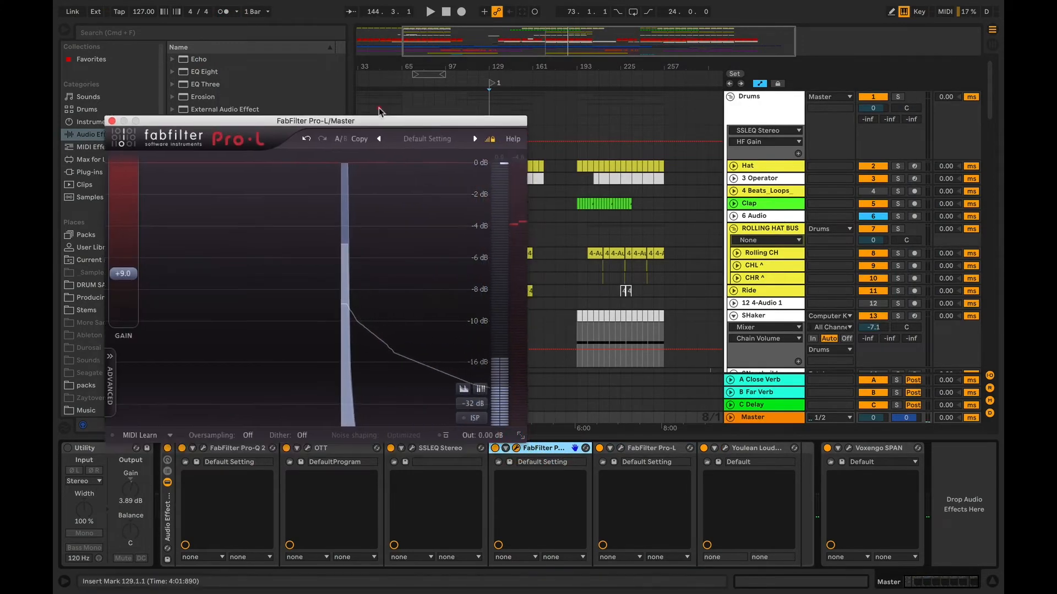
{"action": "left_click_drag", "start_coordinate": [378, 110], "coordinate": [381, 86]}
{"action": "left_click", "coordinate": [644, 447]}
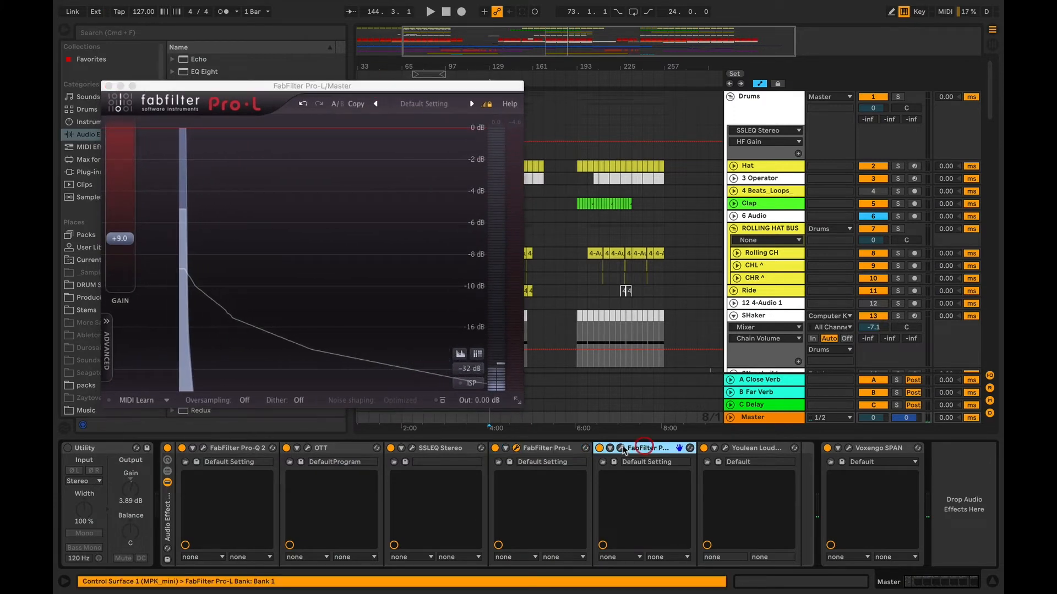
{"action": "left_click", "coordinate": [622, 449]}
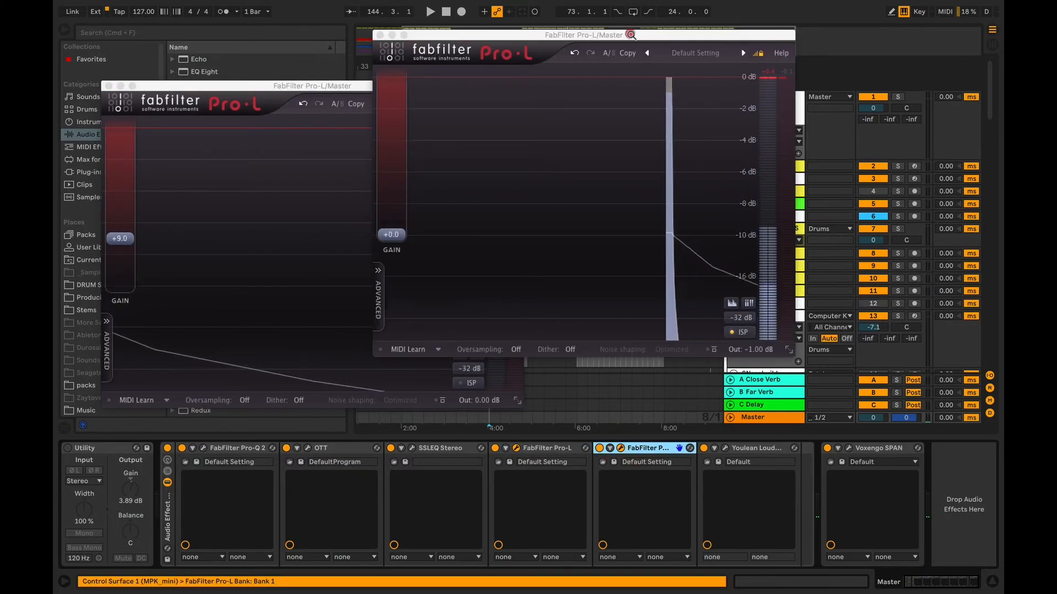
{"action": "left_click_drag", "start_coordinate": [630, 35], "coordinate": [787, 84]}
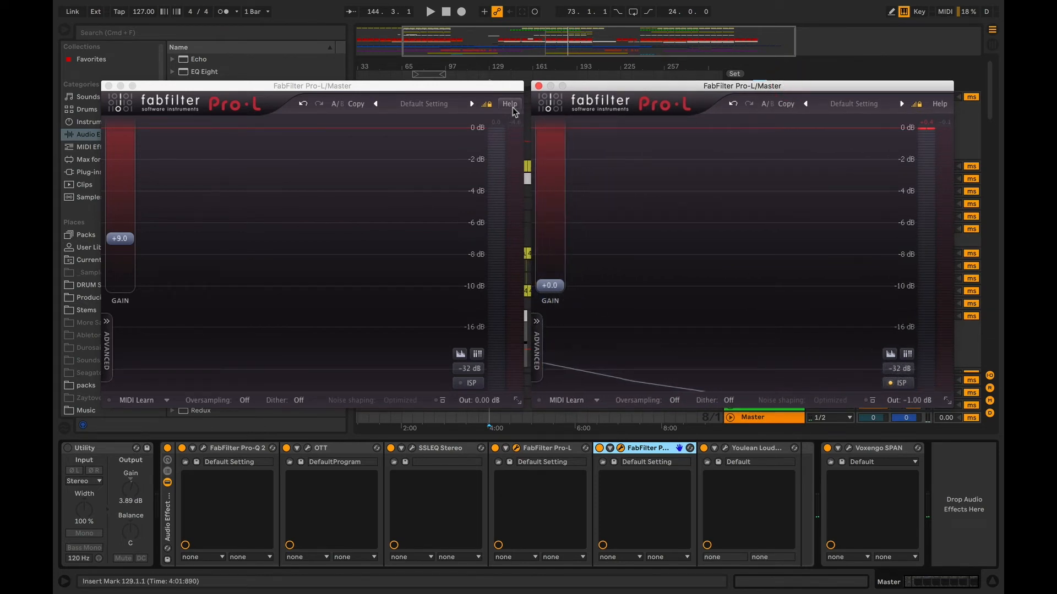
{"action": "left_click", "coordinate": [538, 86]}
{"action": "left_click", "coordinate": [107, 86]}
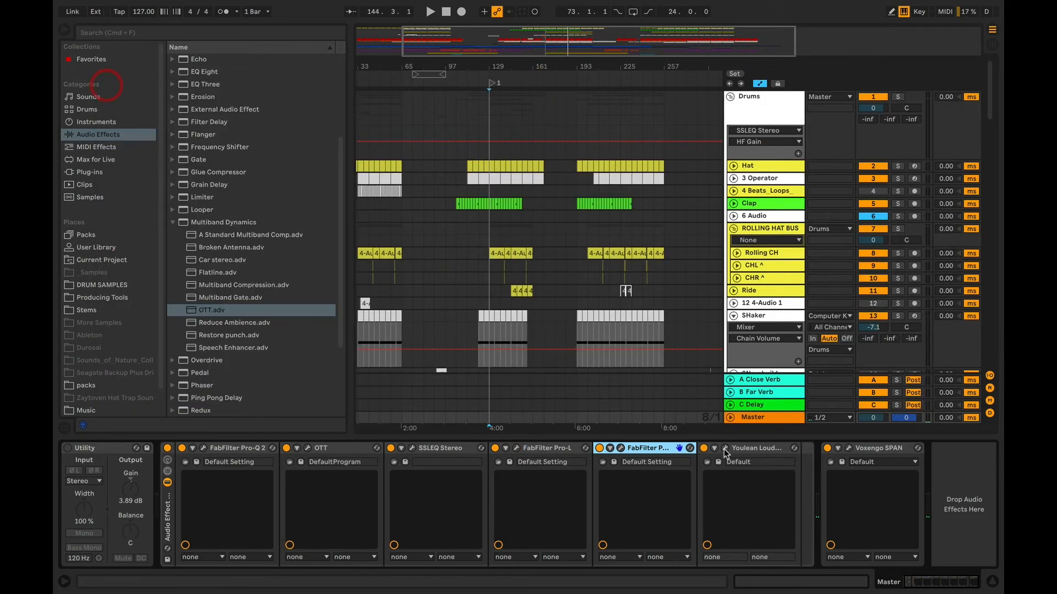
- Bring the Youlean Loudness Meter back up to review the integrated loudness, and close it
{"action": "left_click", "coordinate": [725, 448]}
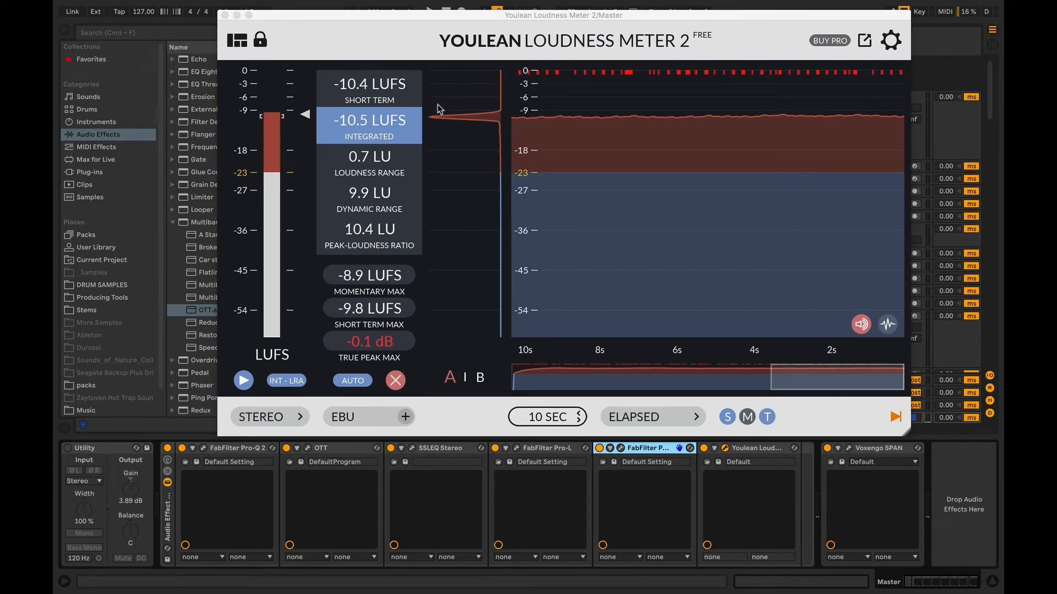
{"action": "left_click_drag", "start_coordinate": [539, 17], "coordinate": [601, 73]}
{"action": "left_click", "coordinate": [235, 64]}
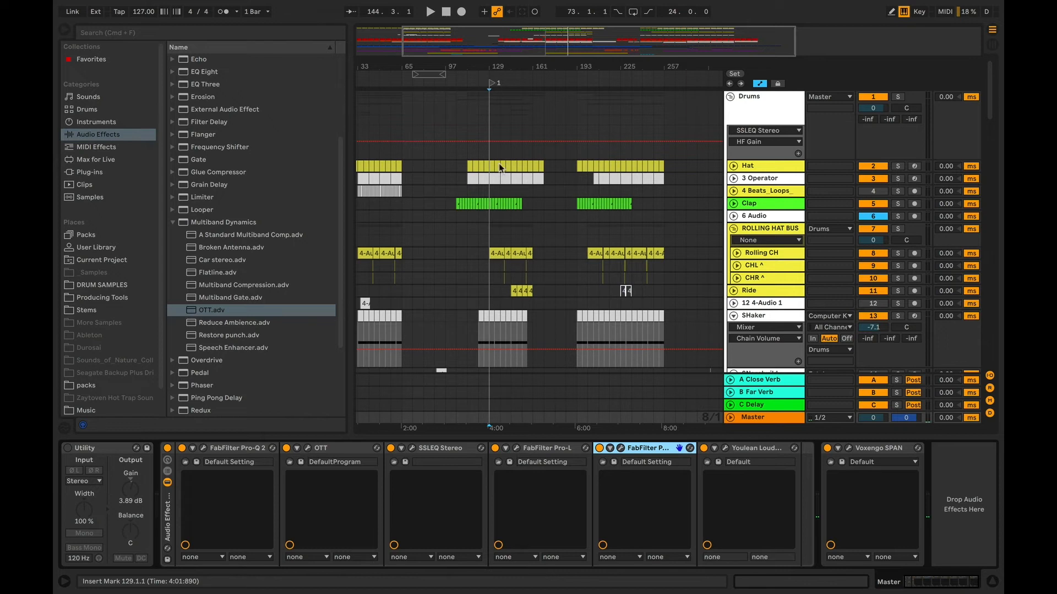
- Switch off the entire mastering effect rack on the Master
{"action": "left_click", "coordinate": [731, 452]}
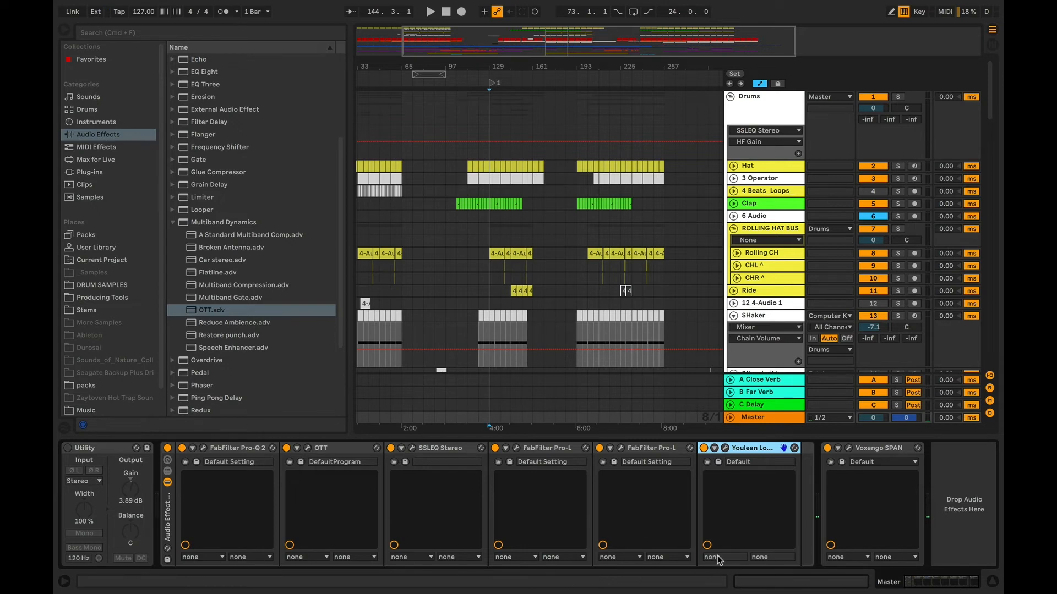
{"action": "left_click", "coordinate": [167, 449]}
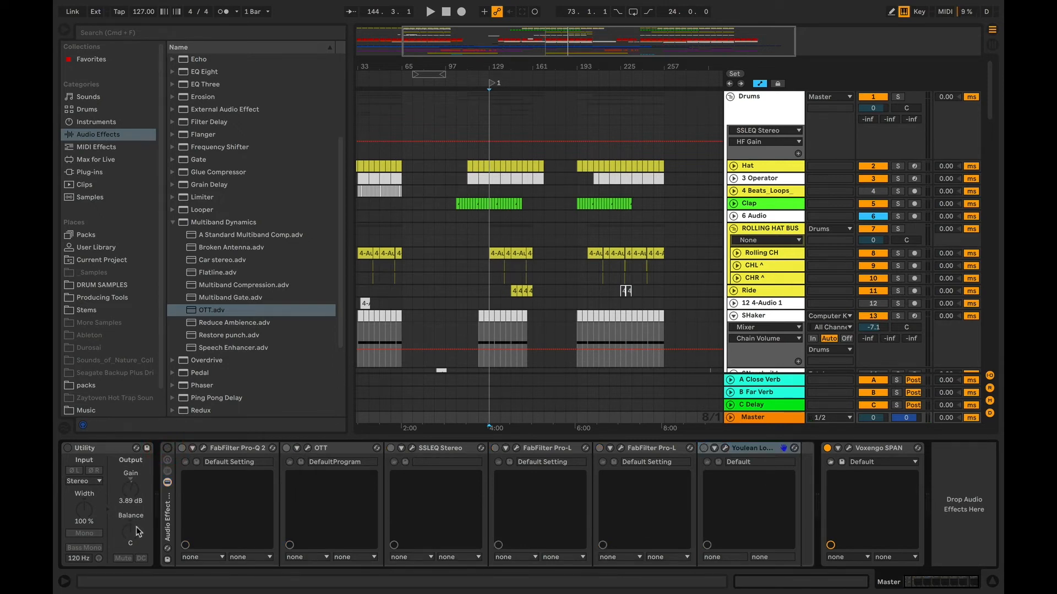
- Insert an EQ Eight between the Utility and the mastering rack, and set its band 1 to a low-cut filter
{"action": "left_click_drag", "start_coordinate": [212, 73], "coordinate": [161, 508]}
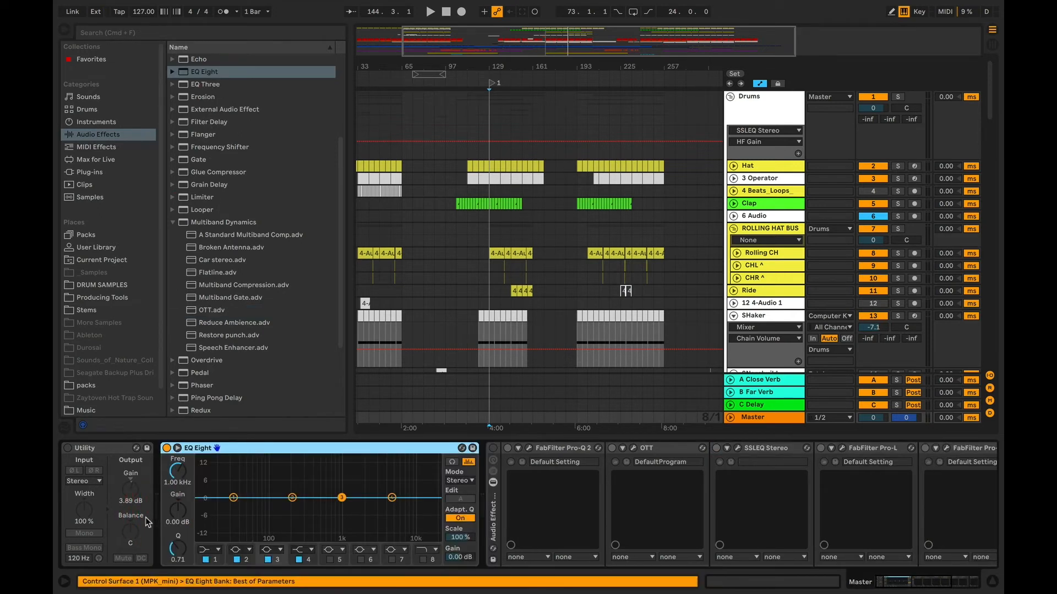
{"action": "left_click", "coordinate": [217, 550]}
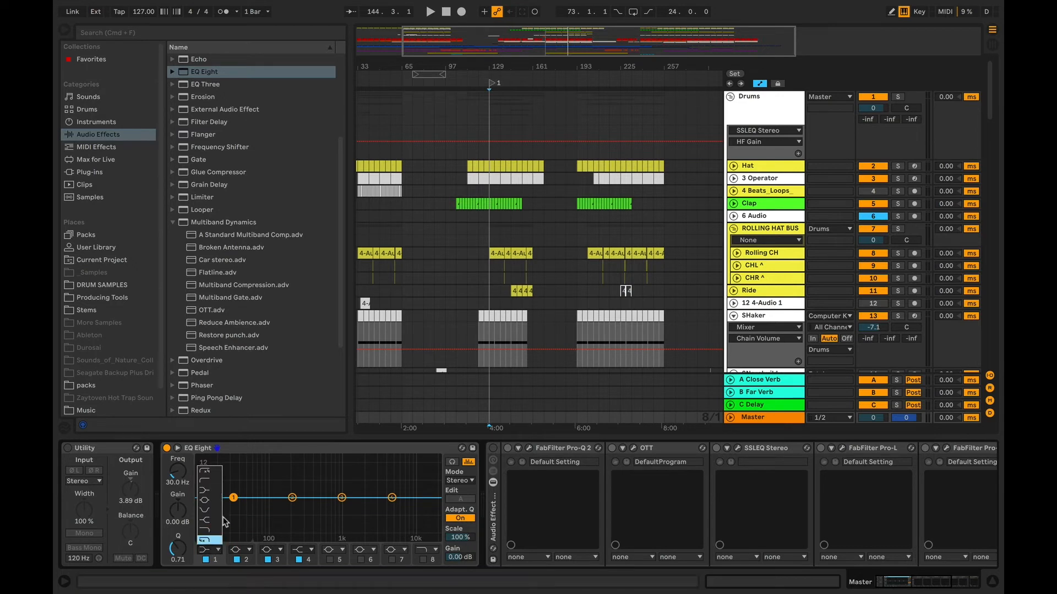
{"action": "left_click", "coordinate": [210, 480]}
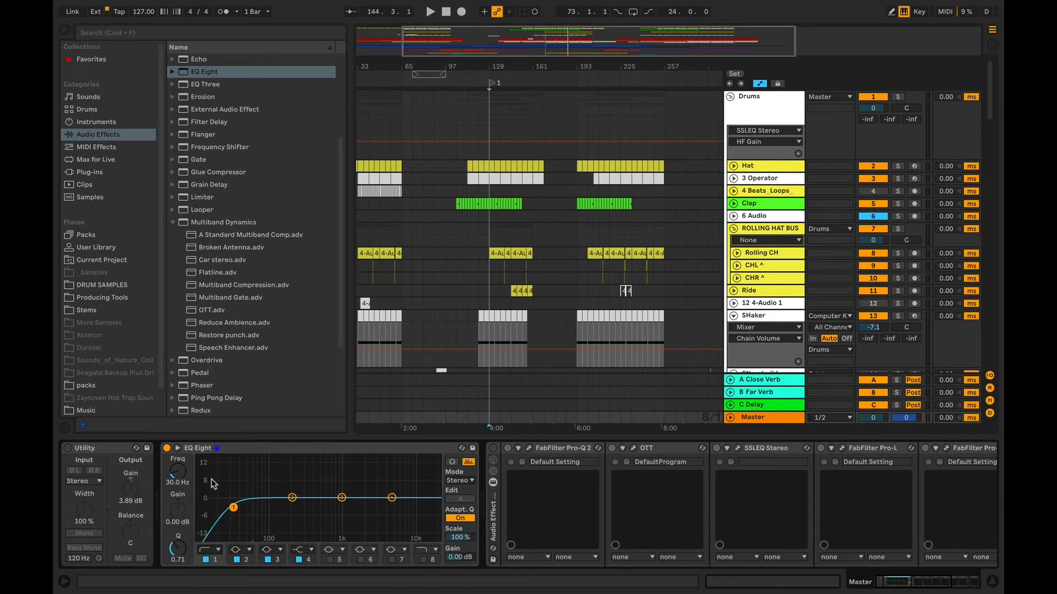
- Set the frequency of the EQ Eight's band 1 low-cut filter to 25 Hz
{"action": "left_click", "coordinate": [175, 482]}
{"action": "type", "text": "25"}
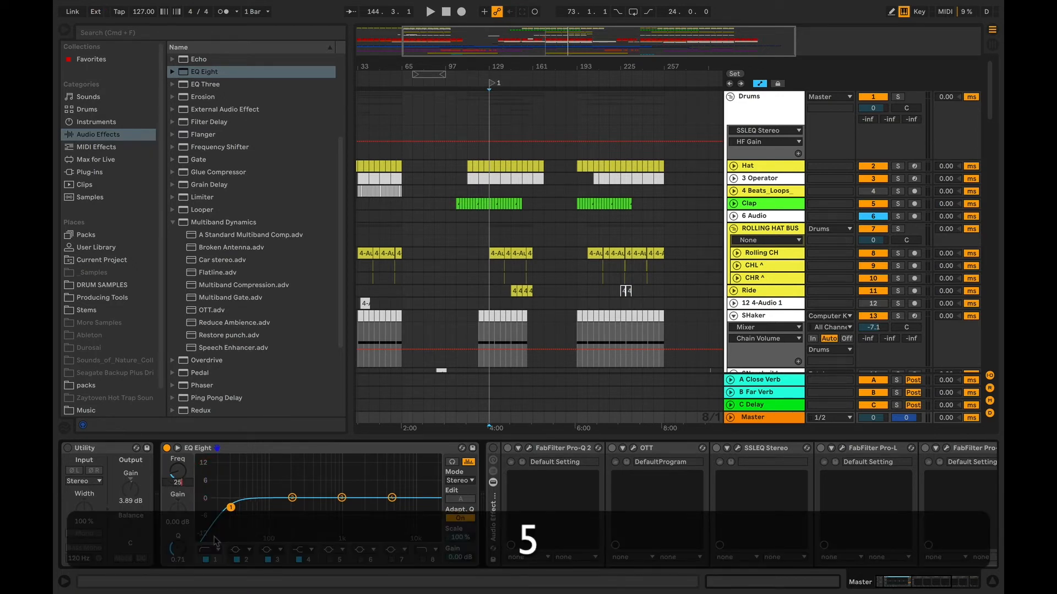
{"action": "key", "text": "Return"}
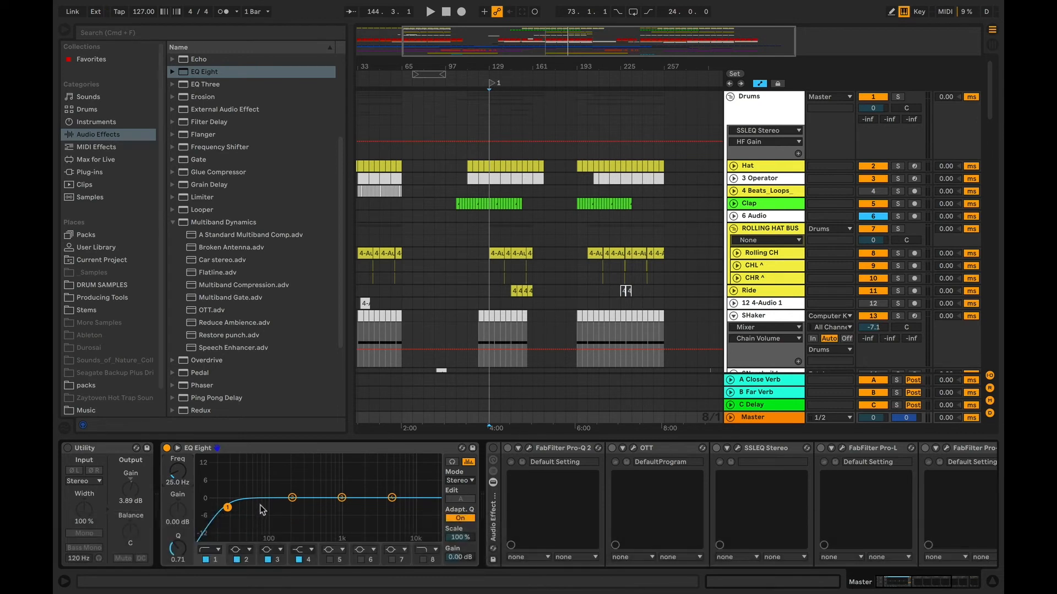
- Enable oversampling on the EQ Eight that follows the Utility
{"action": "left_click", "coordinate": [296, 448]}
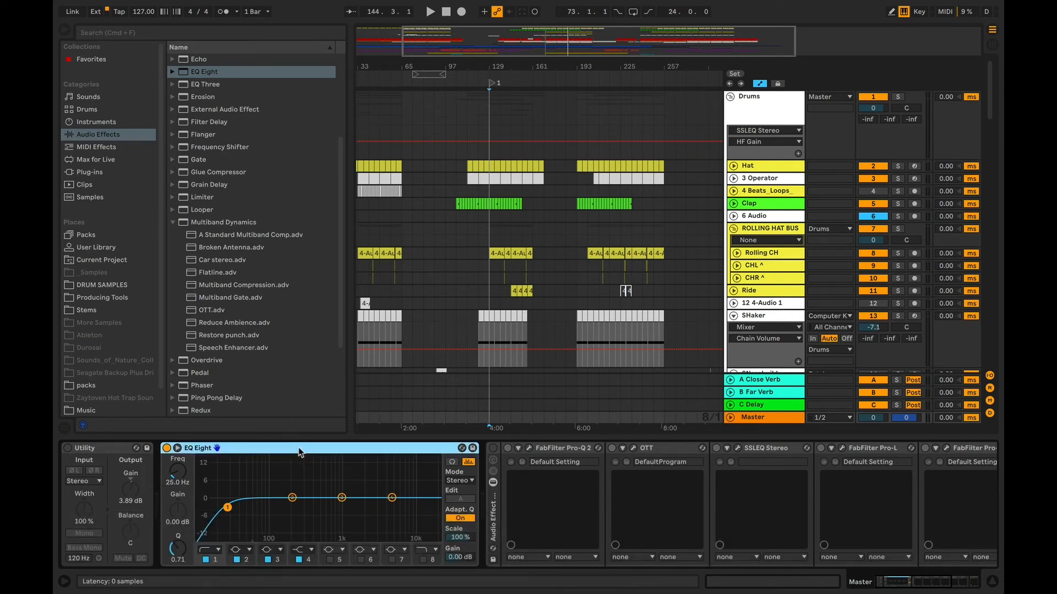
{"action": "right_click", "coordinate": [299, 451]}
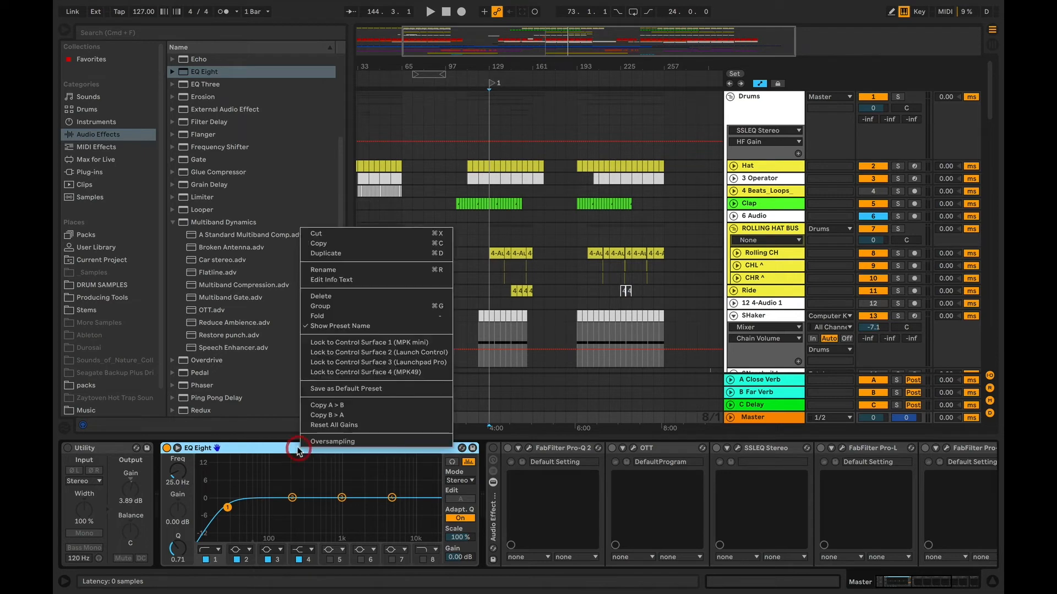
{"action": "right_click", "coordinate": [253, 456]}
{"action": "right_click", "coordinate": [262, 454]}
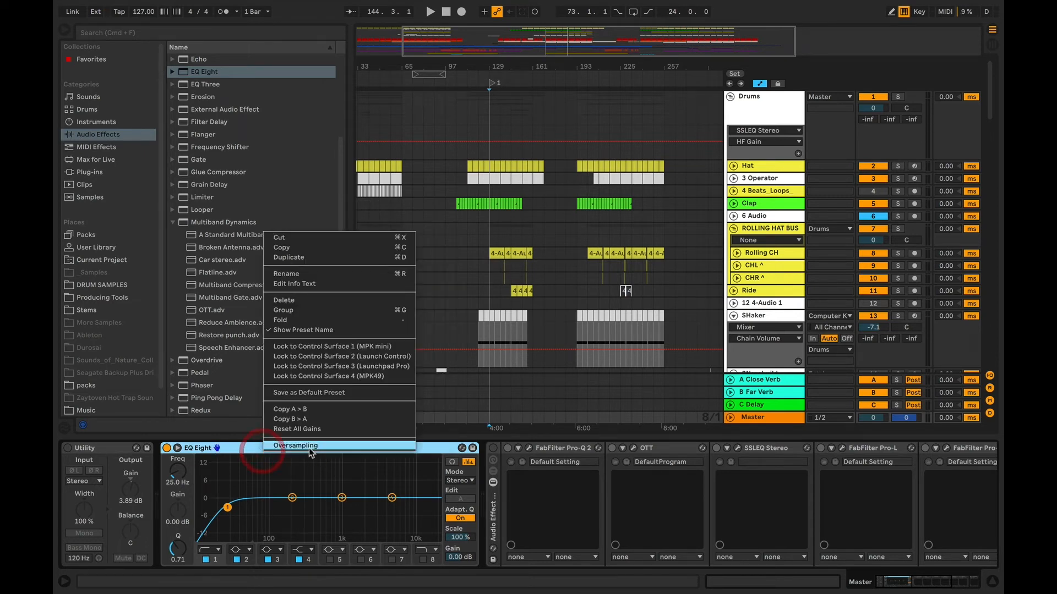
{"action": "left_click", "coordinate": [308, 447]}
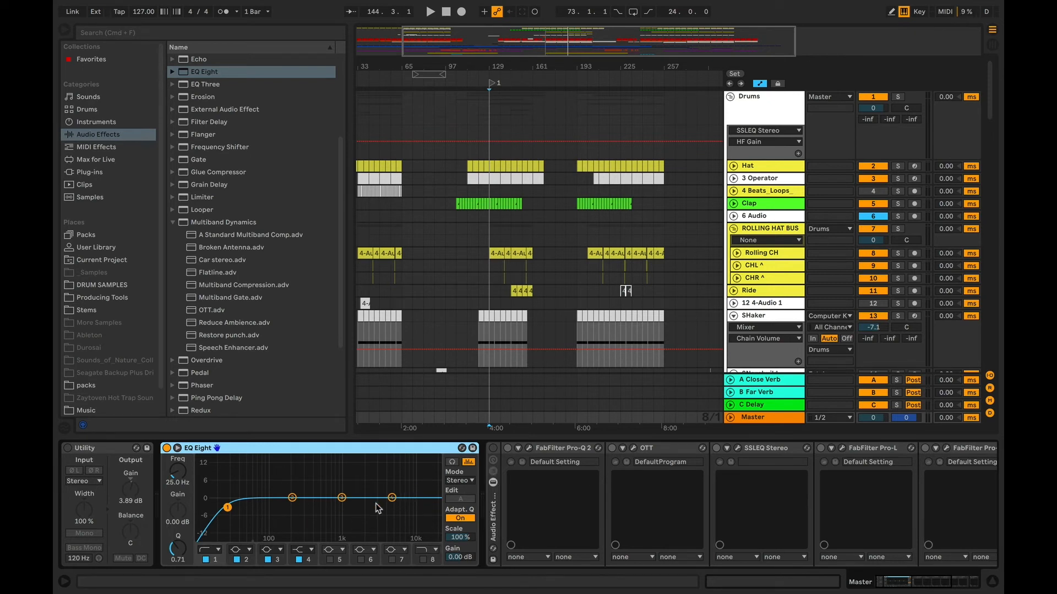
{"action": "left_click", "coordinate": [392, 497]}
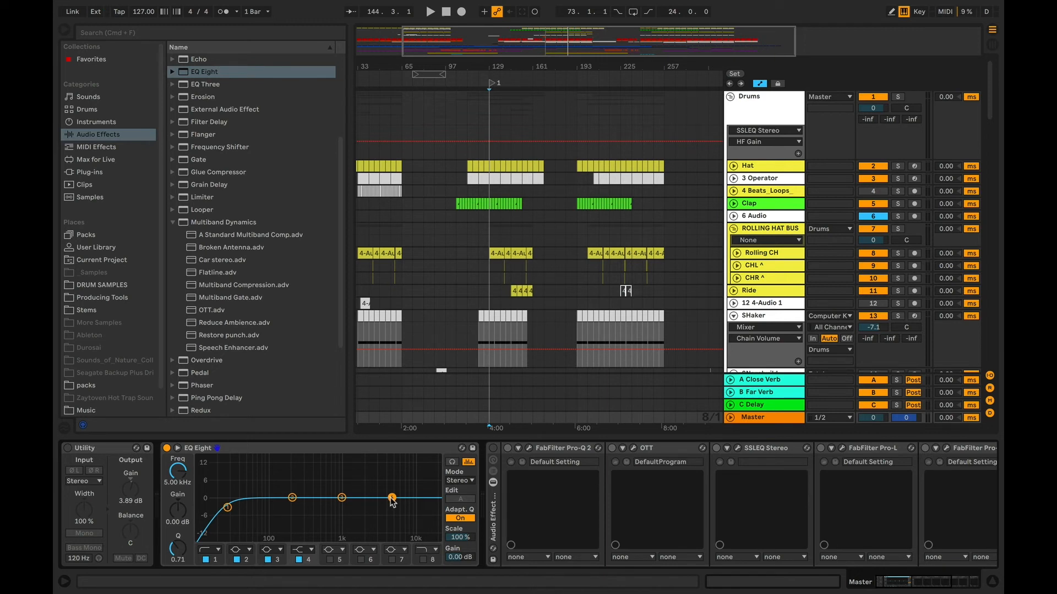
{"action": "left_click", "coordinate": [389, 447]}
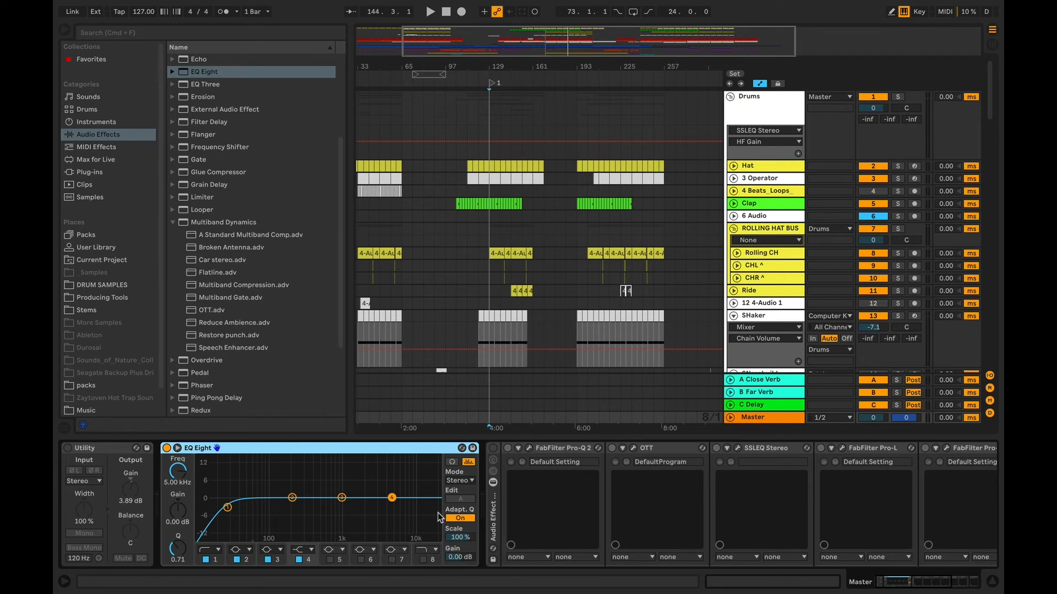
{"action": "left_click", "coordinate": [228, 507]}
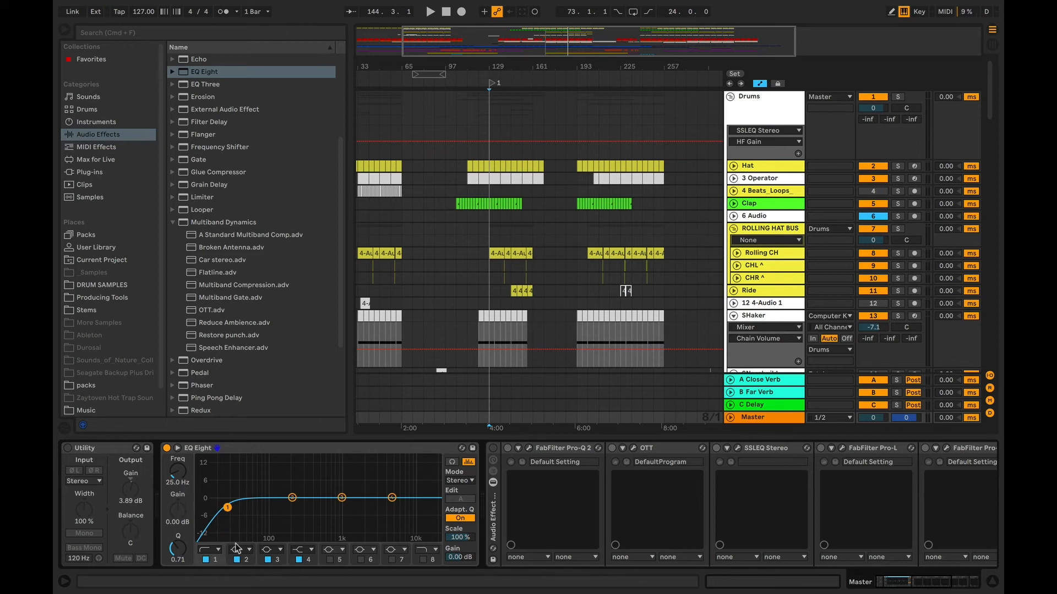
- Look at the OTT preset among the Multiband Dynamics presets, and collapse the preset list
{"action": "left_click", "coordinate": [173, 222]}
{"action": "left_click", "coordinate": [173, 234]}
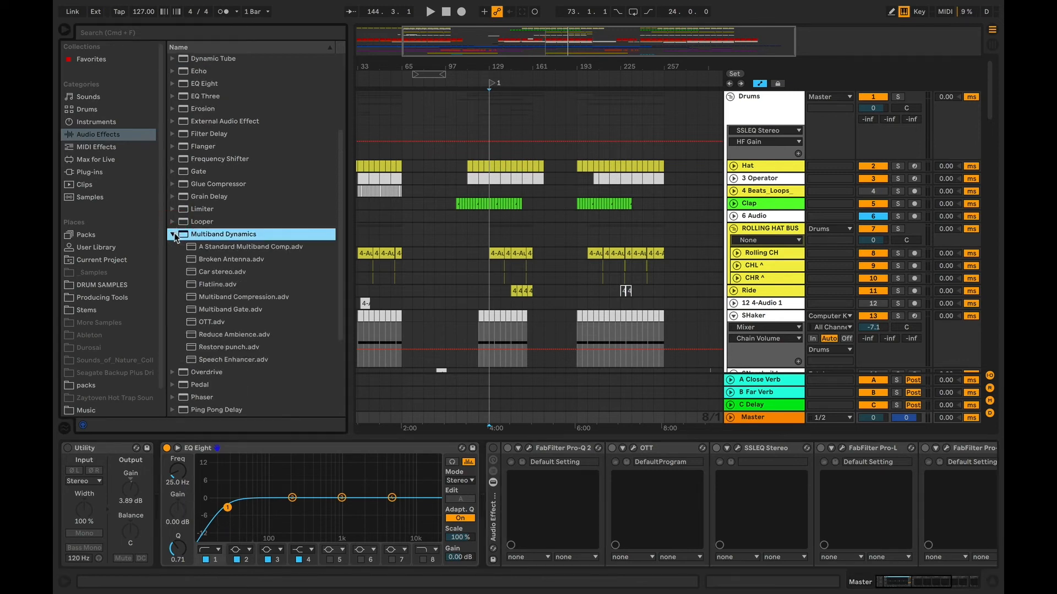
{"action": "left_click", "coordinate": [207, 324]}
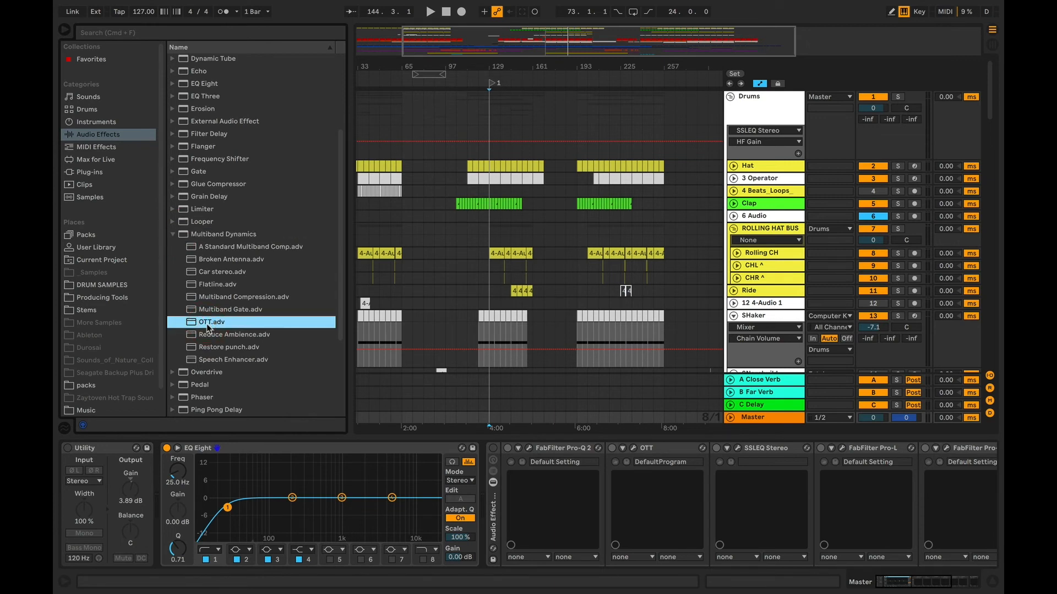
{"action": "left_click", "coordinate": [176, 236]}
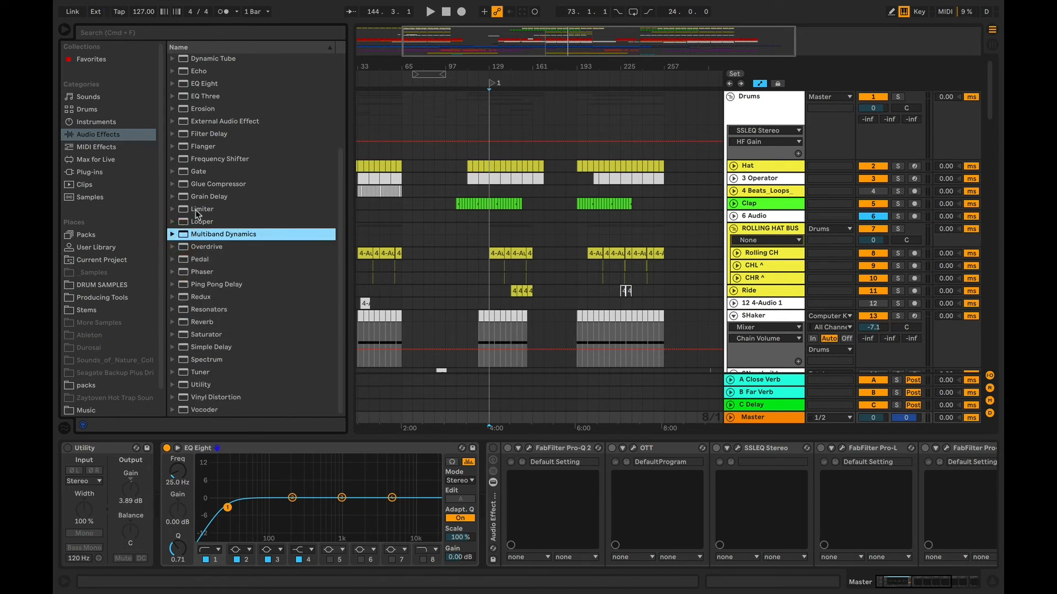
- Insert a Drum Buss between the EQ Eight and the mastering rack, and set its Drive to 4.0 %
{"action": "scroll", "coordinate": [193, 213], "scroll_direction": "up", "scroll_amount": 5}
{"action": "left_click_drag", "start_coordinate": [206, 172], "coordinate": [490, 509]}
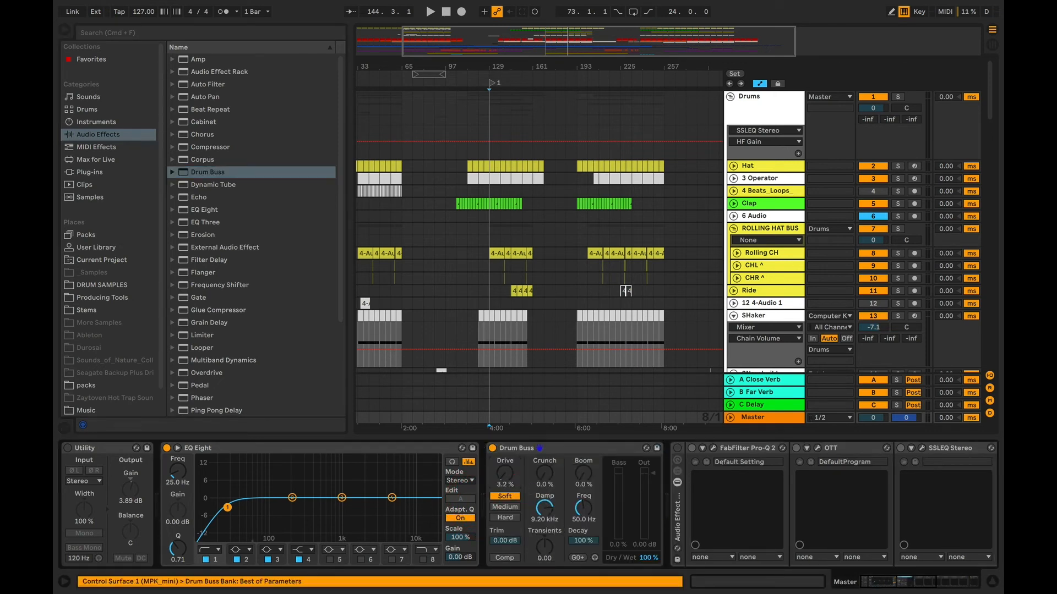
{"action": "left_click_drag", "start_coordinate": [504, 472], "coordinate": [504, 469]}
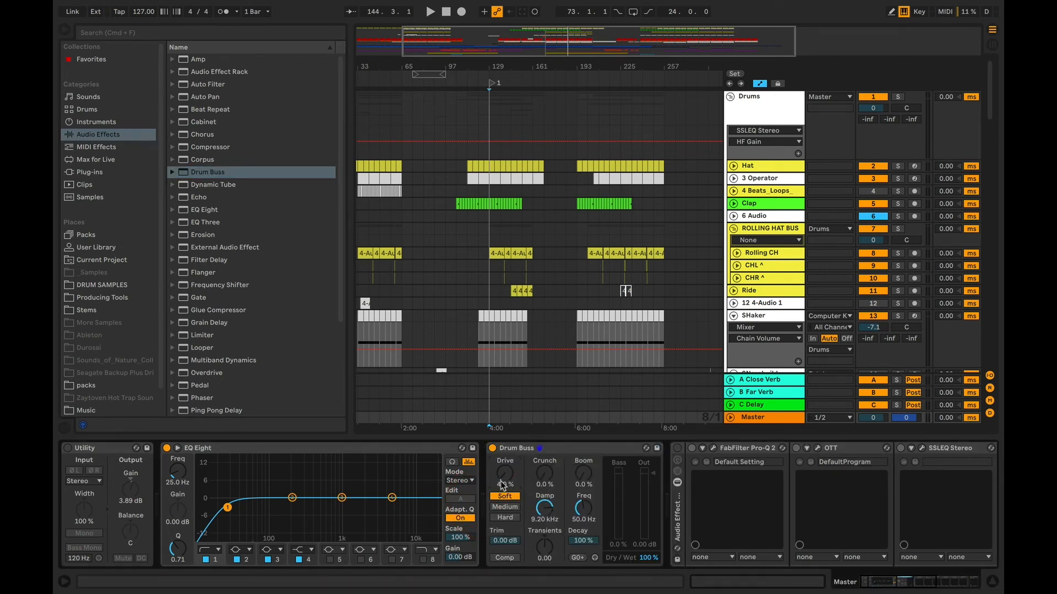
- Set the Drum Buss Damp to 20 kHz and Dry/Wet to 7 %, auditioning the mix during the adjustment
{"action": "left_click_drag", "start_coordinate": [550, 526], "coordinate": [550, 498]}
{"action": "left_click_drag", "start_coordinate": [647, 558], "coordinate": [647, 567]}
{"action": "key", "text": "space"}
{"action": "left_click_drag", "start_coordinate": [628, 560], "coordinate": [648, 555]}
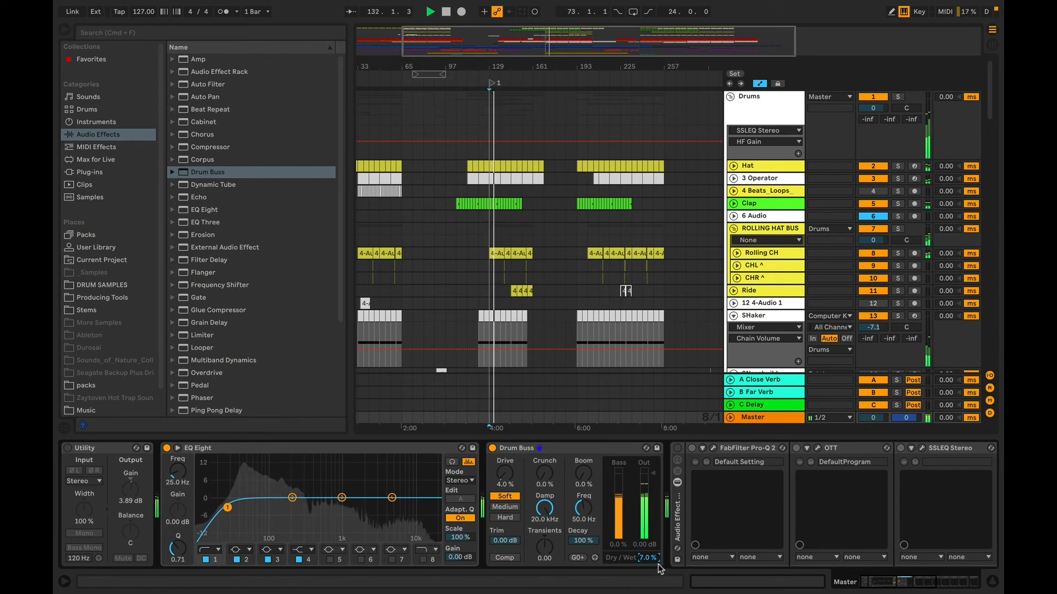
{"action": "left_click_drag", "start_coordinate": [905, 581], "coordinate": [929, 583]}
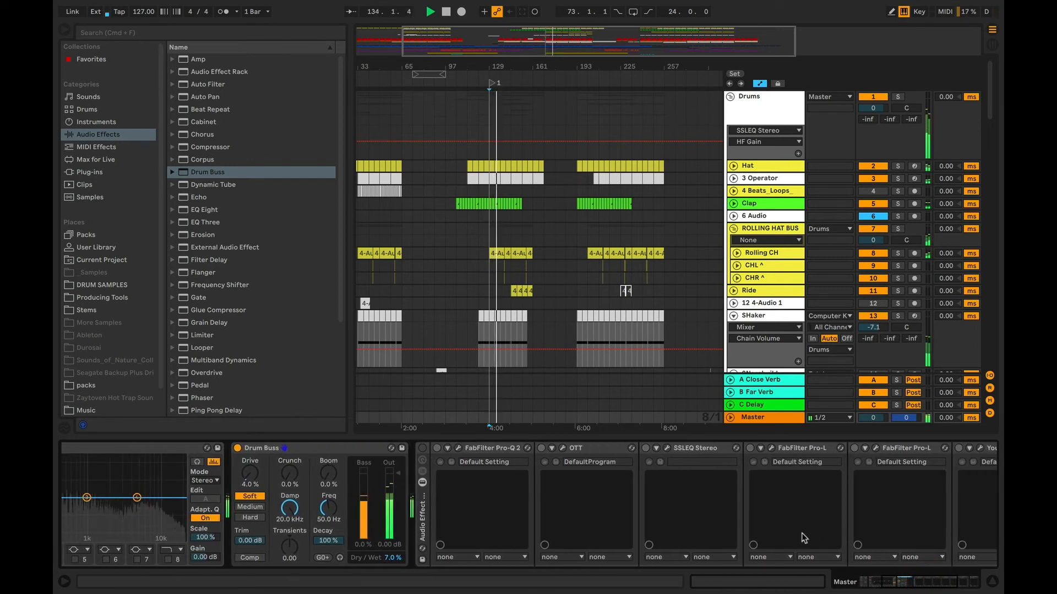
{"action": "key", "text": "space"}
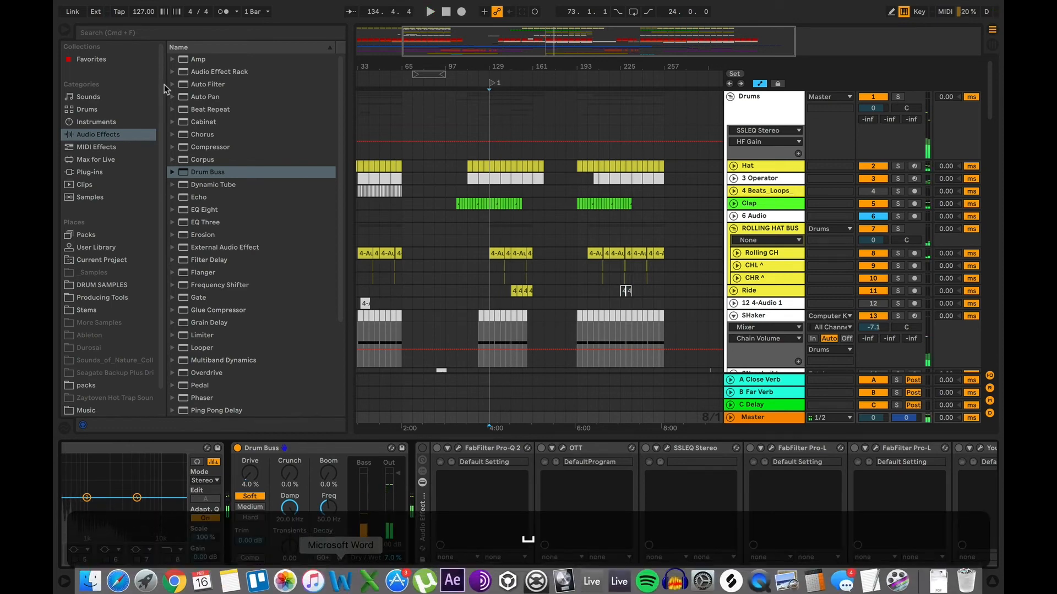
- Insert a second EQ Eight after the Drum Buss and enable its oversampling
{"action": "left_click", "coordinate": [237, 212]}
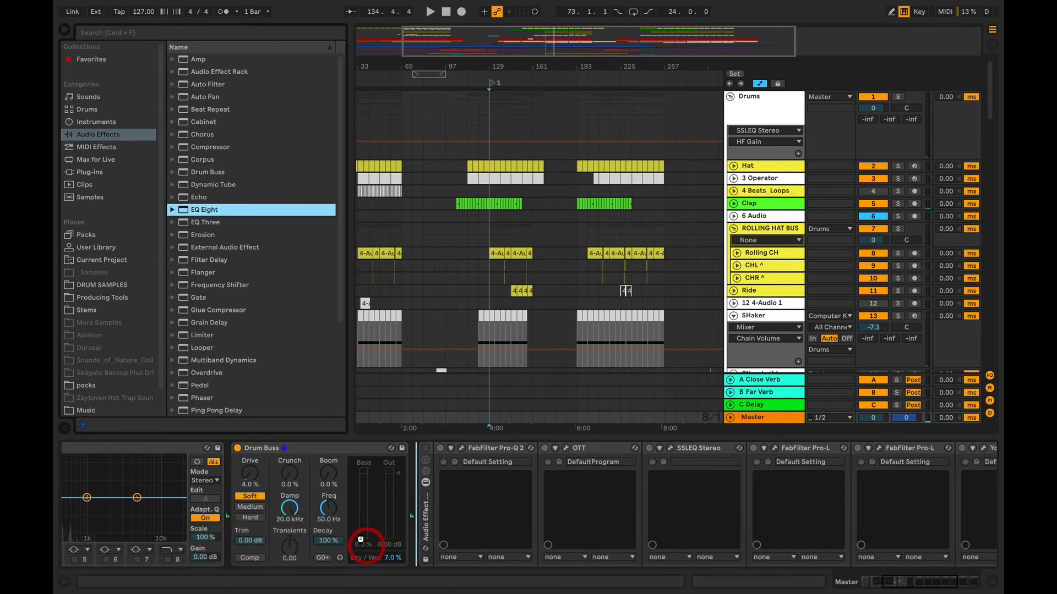
{"action": "left_click_drag", "start_coordinate": [360, 540], "coordinate": [363, 536]}
{"action": "left_click", "coordinate": [493, 448]}
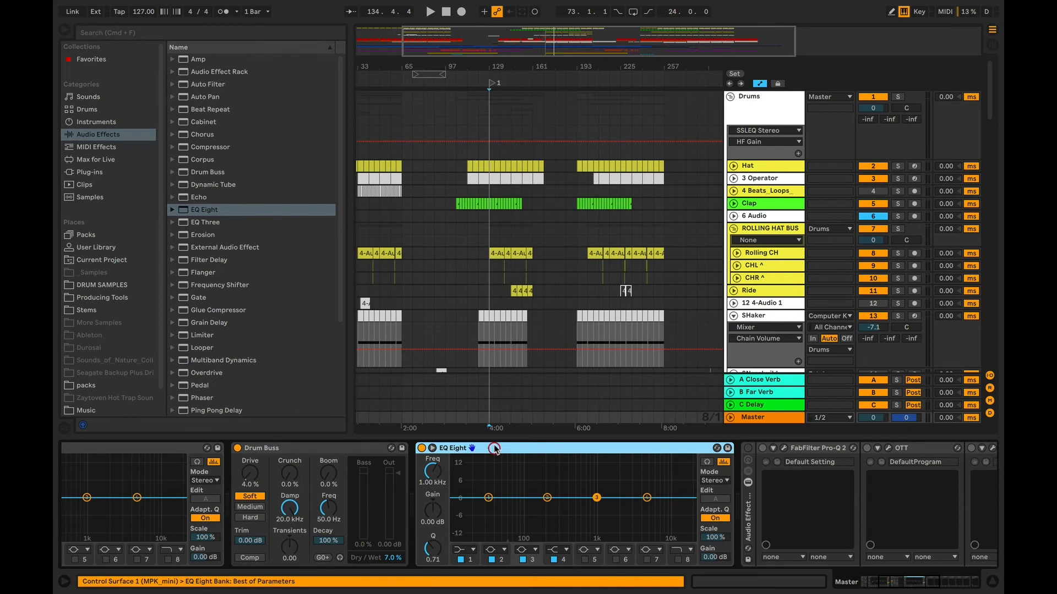
{"action": "right_click", "coordinate": [585, 453]}
{"action": "left_click", "coordinate": [679, 439]}
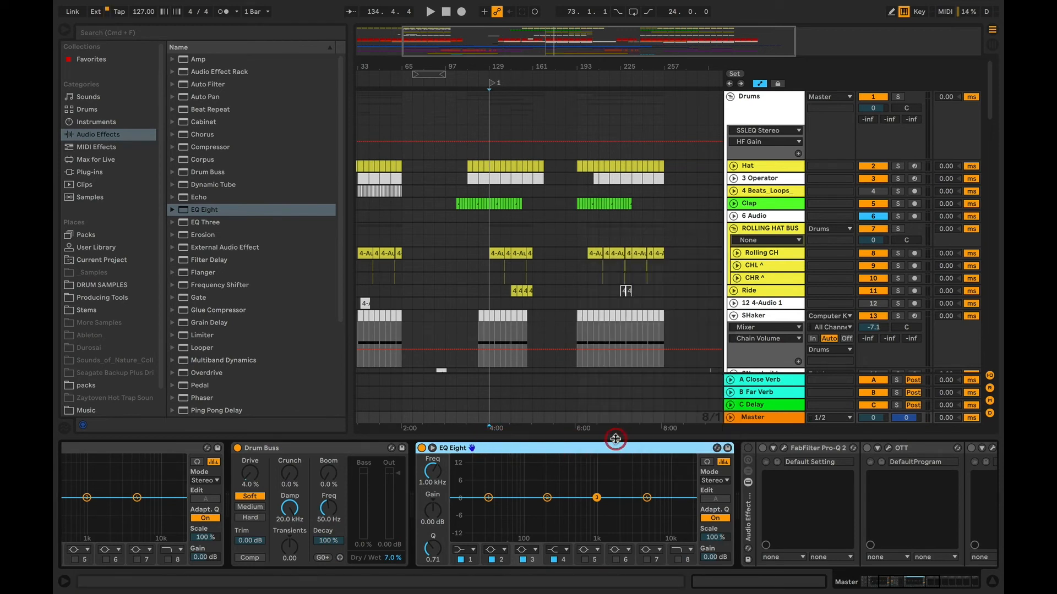
- Set band 4 of the second EQ Eight to 8 kHz with a gain of 2 dB, keeping the Q at 0.71
{"action": "left_click", "coordinate": [645, 496]}
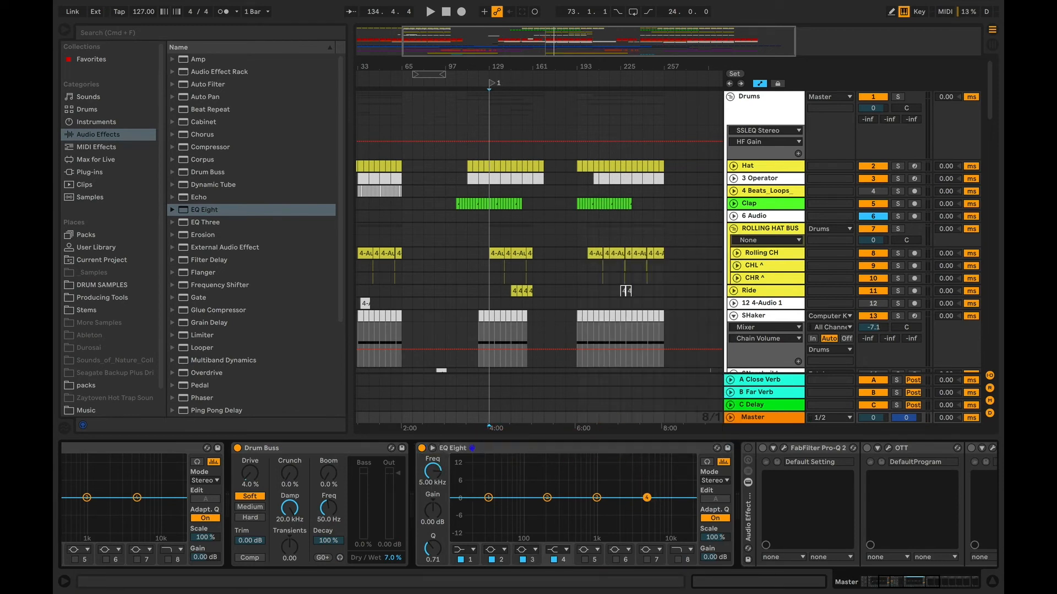
{"action": "left_click", "coordinate": [435, 483]}
{"action": "type", "text": "8000"}
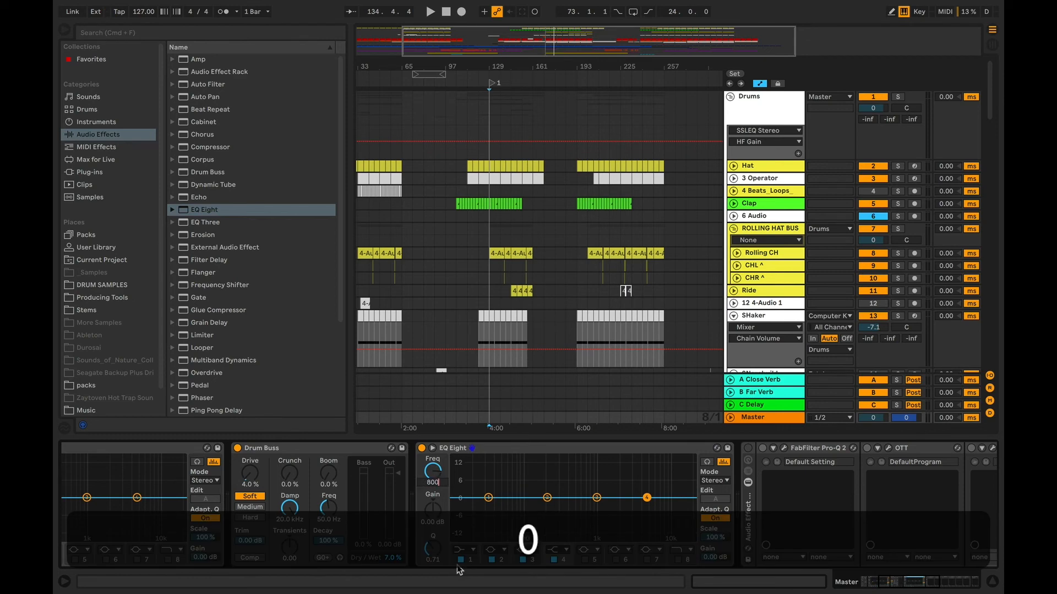
{"action": "key", "text": "Return"}
{"action": "left_click_drag", "start_coordinate": [427, 558], "coordinate": [425, 561]}
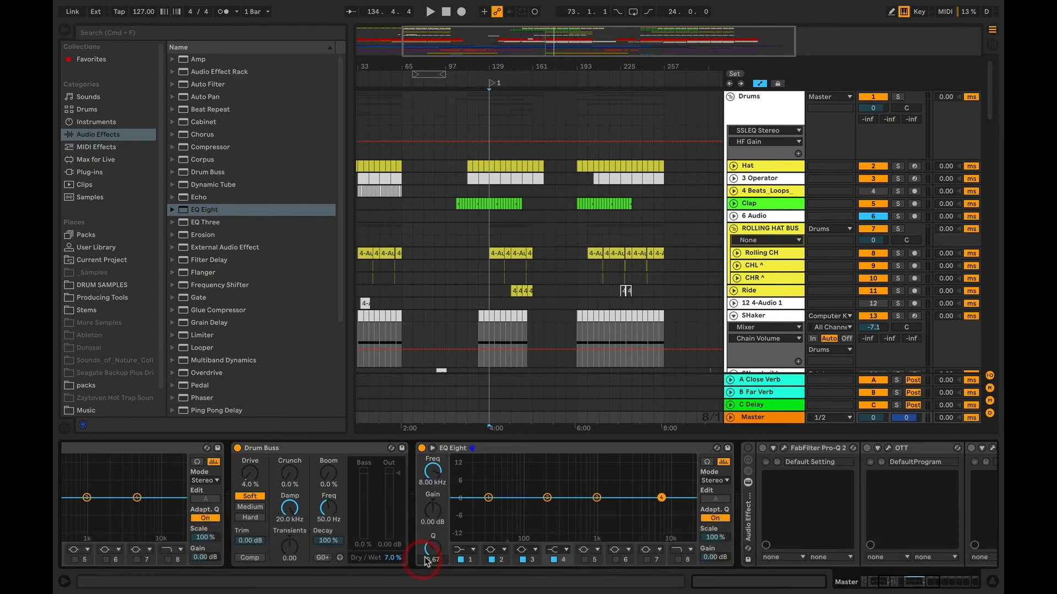
{"action": "key", "text": "super+z"}
{"action": "type", "text": "2"}
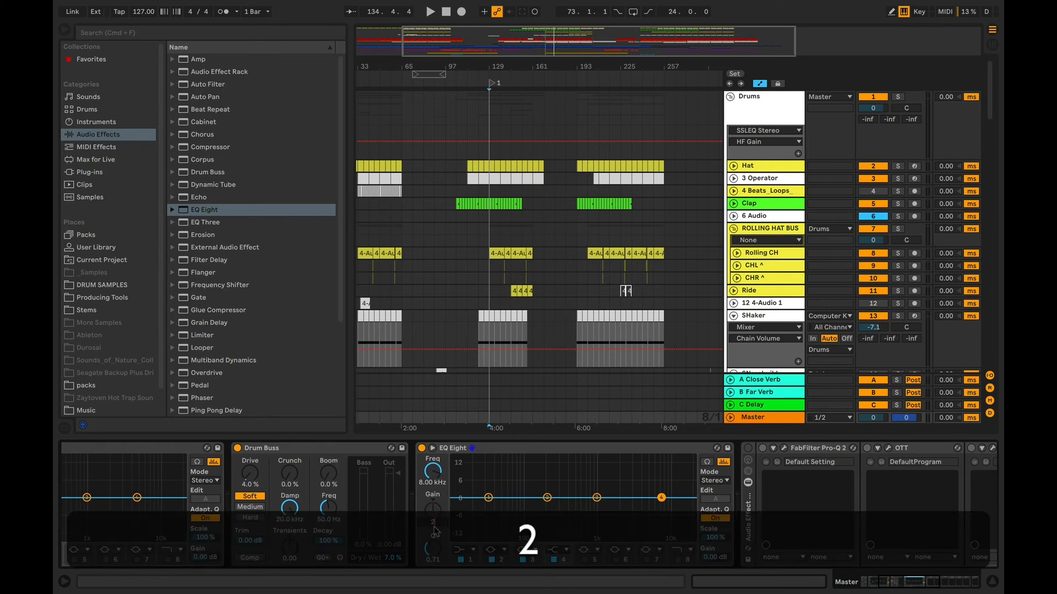
{"action": "key", "text": "Return"}
- Play the track and compare the sound with the second EQ Eight bypassed and active
{"action": "key", "text": "space"}
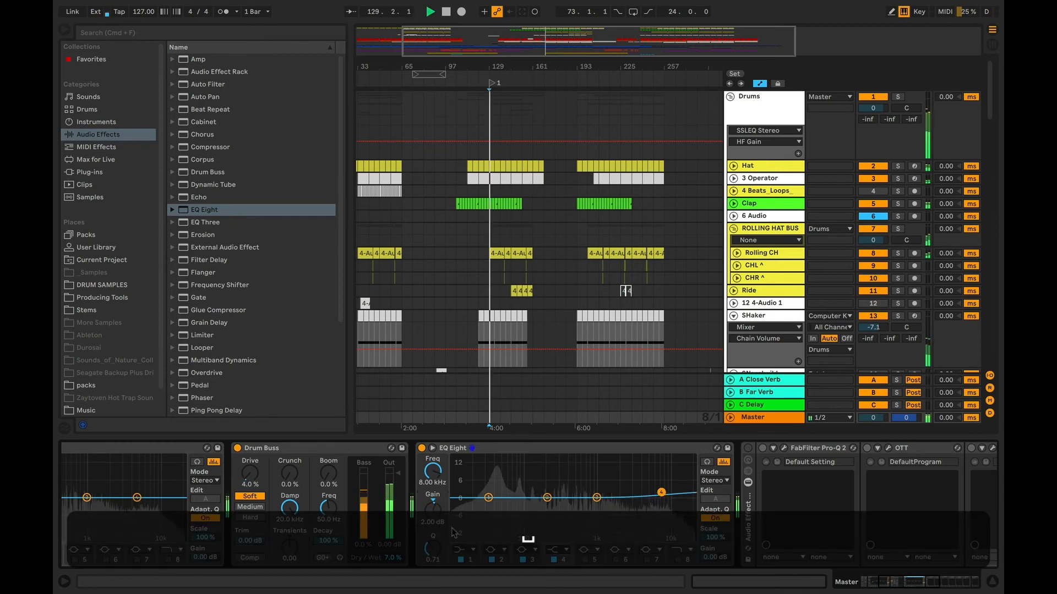
{"action": "left_click", "coordinate": [915, 584]}
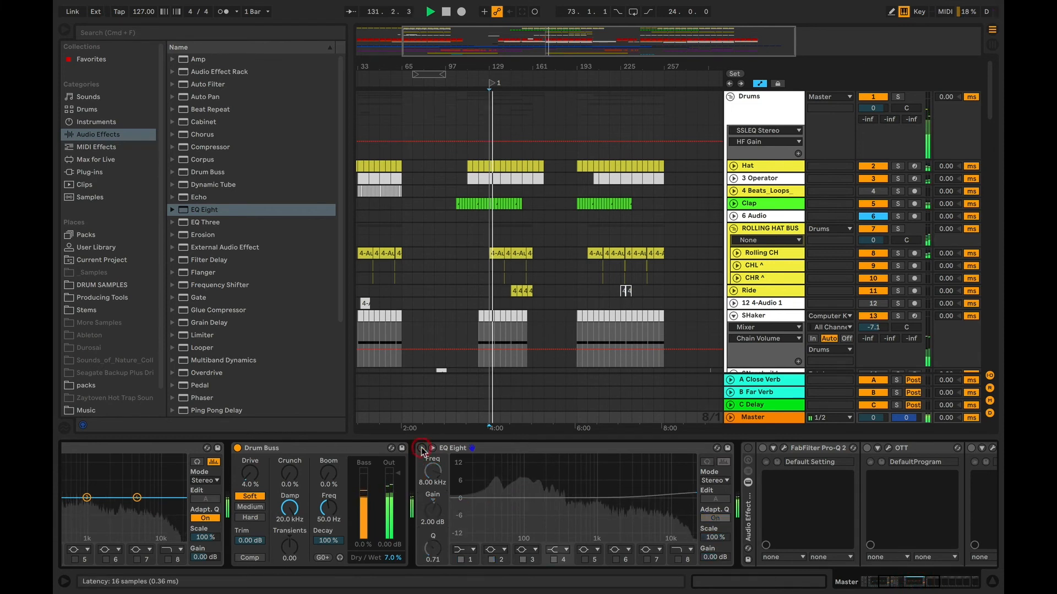
{"action": "left_click", "coordinate": [422, 448]}
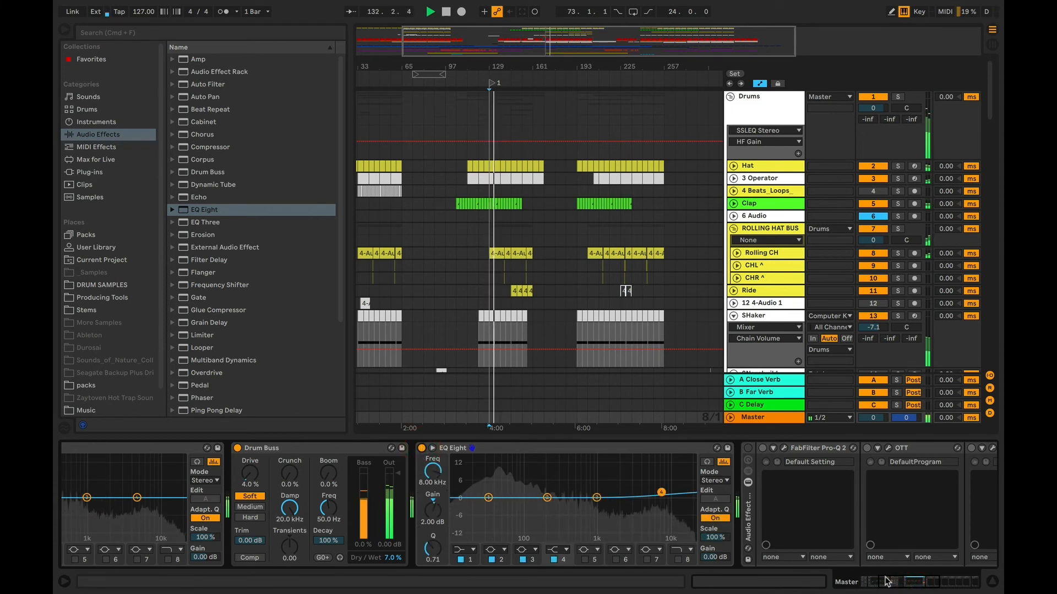
- Insert a Limiter between the second EQ Eight and the mastering rack, and set its gain to 9 dB
{"action": "left_click", "coordinate": [908, 582]}
{"action": "scroll", "coordinate": [223, 331], "scroll_direction": "down", "scroll_amount": 2}
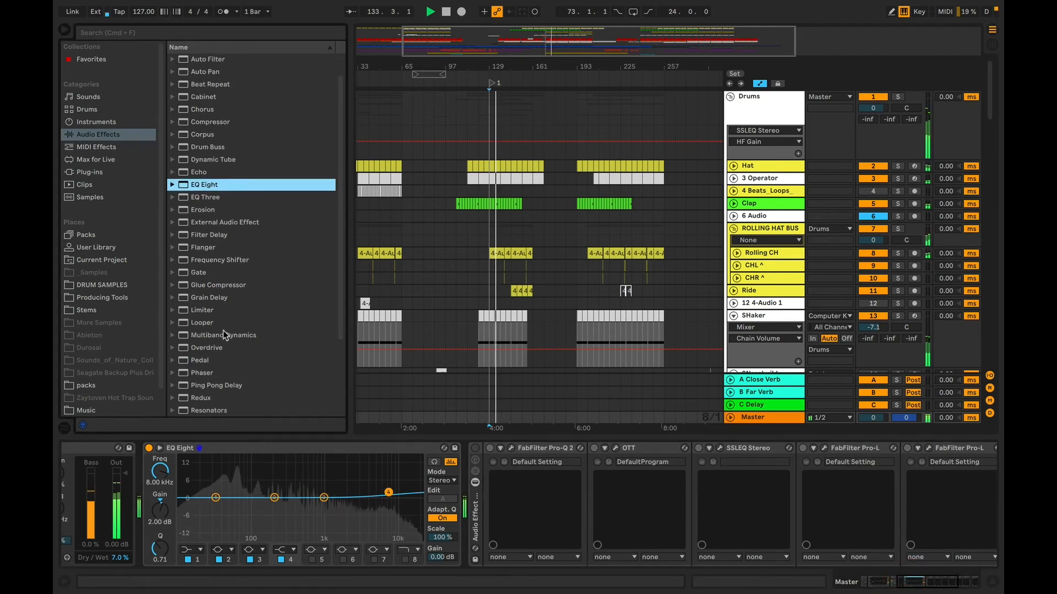
{"action": "left_click_drag", "start_coordinate": [193, 308], "coordinate": [458, 544]}
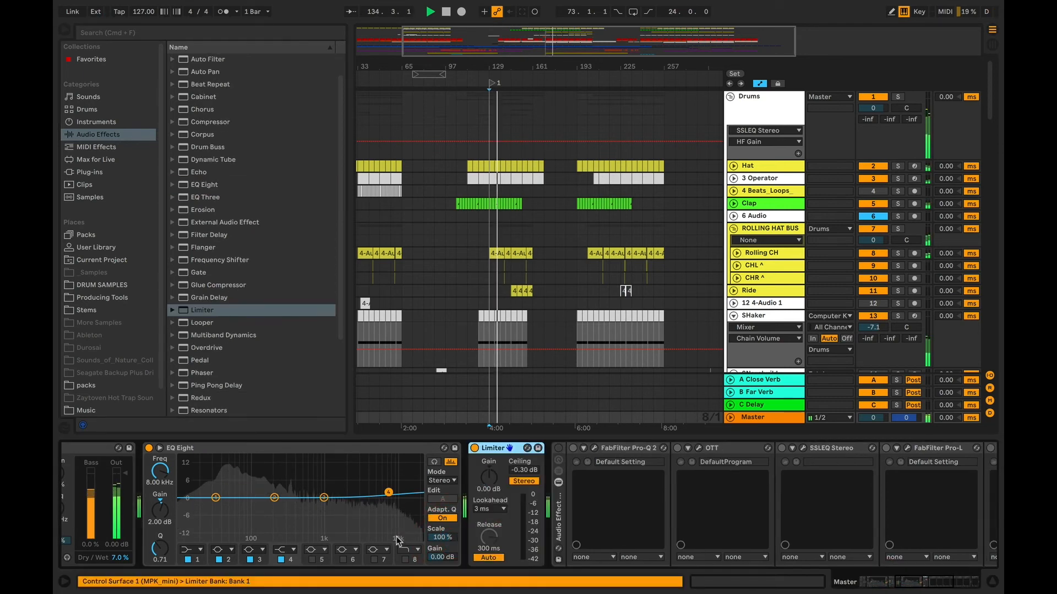
{"action": "left_click_drag", "start_coordinate": [481, 479], "coordinate": [487, 485]}
{"action": "type", "text": "9"}
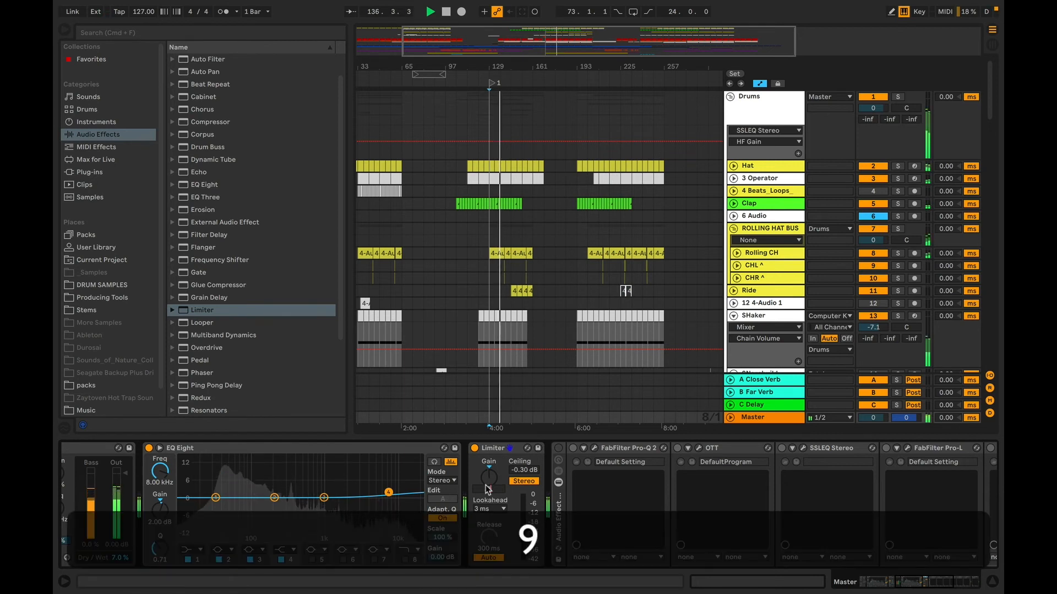
{"action": "key", "text": "Return"}
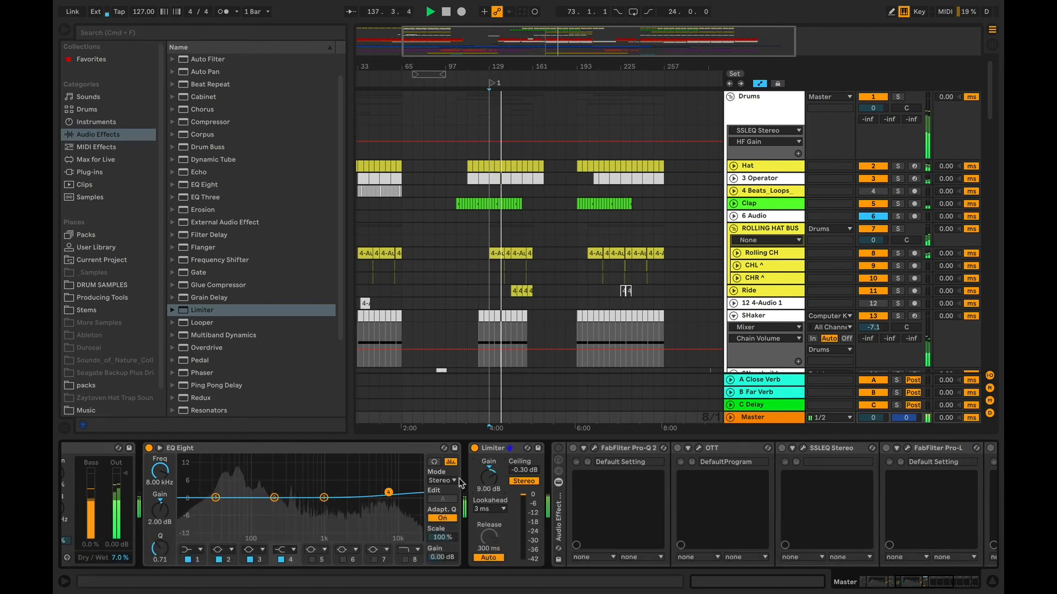
- Stop playback and group the first EQ Eight, Drum Buss, second EQ Eight and Limiter into one Audio Effect Rack
{"action": "left_click", "coordinate": [491, 450]}
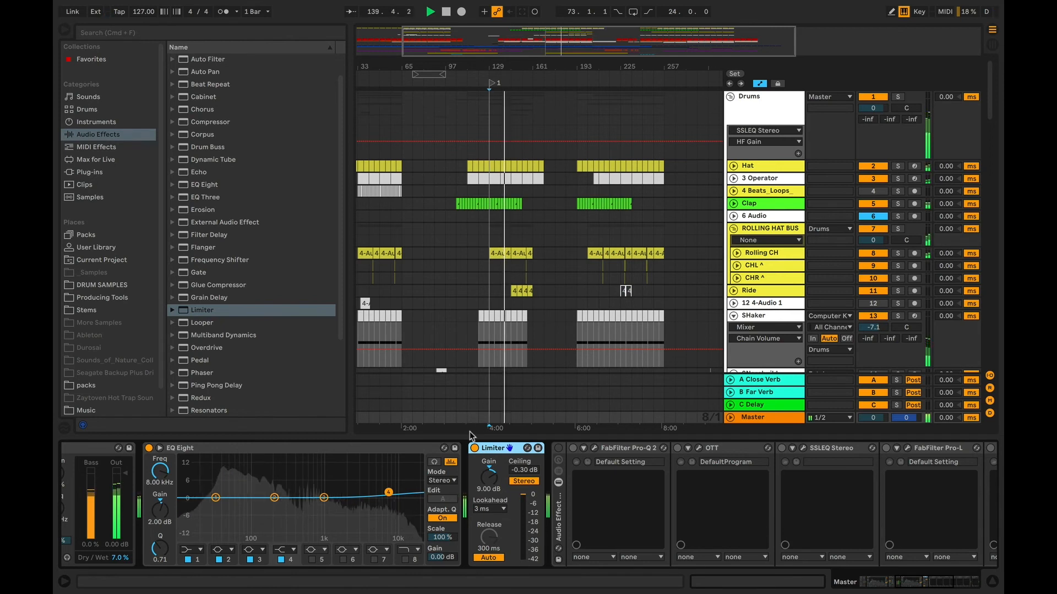
{"action": "key", "text": "space"}
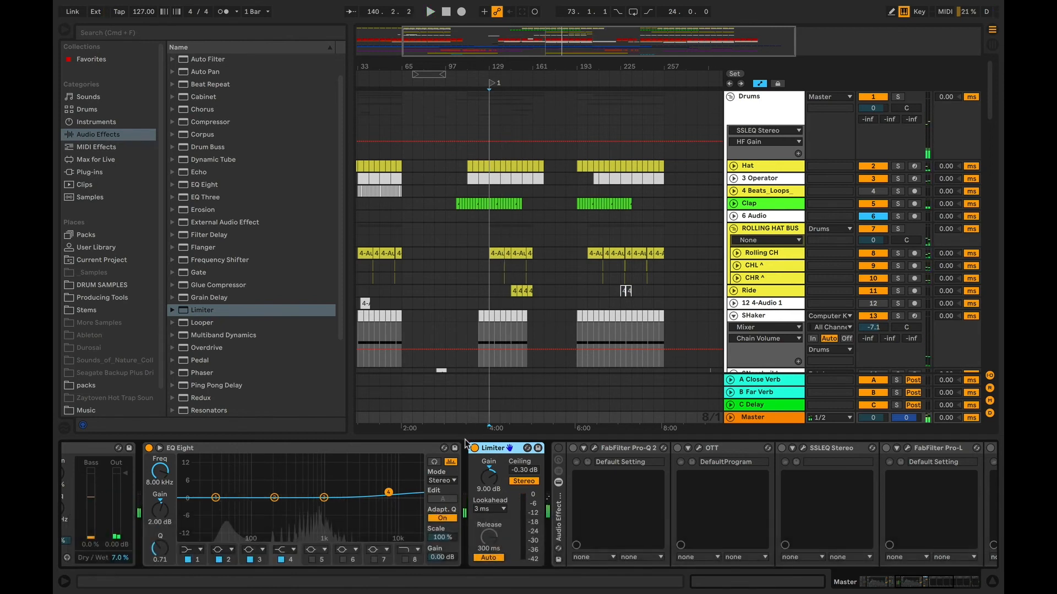
{"action": "left_click_drag", "start_coordinate": [940, 582], "coordinate": [868, 581]}
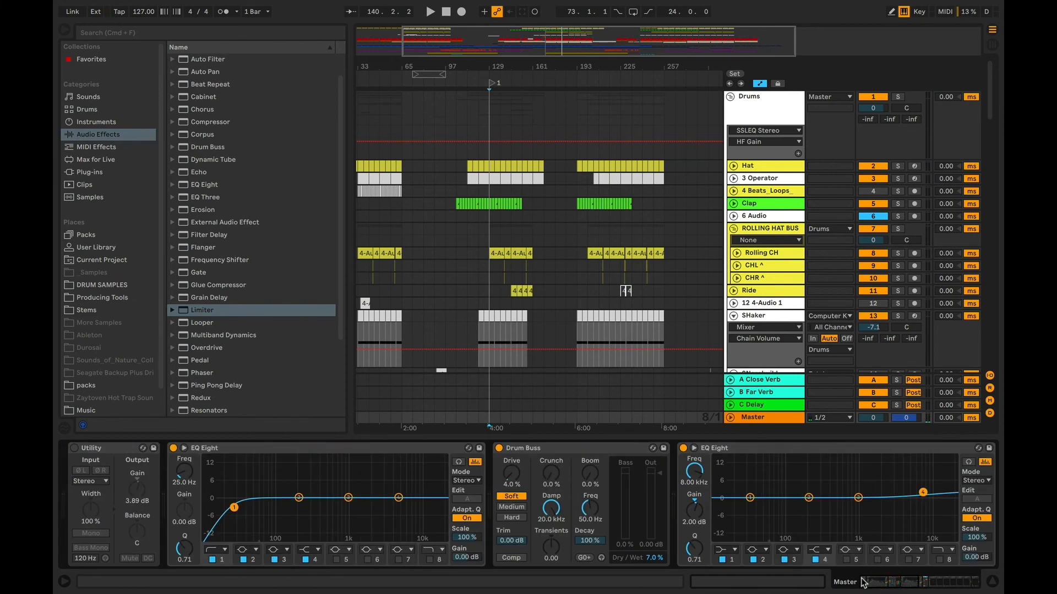
{"action": "key", "text": "shift"}
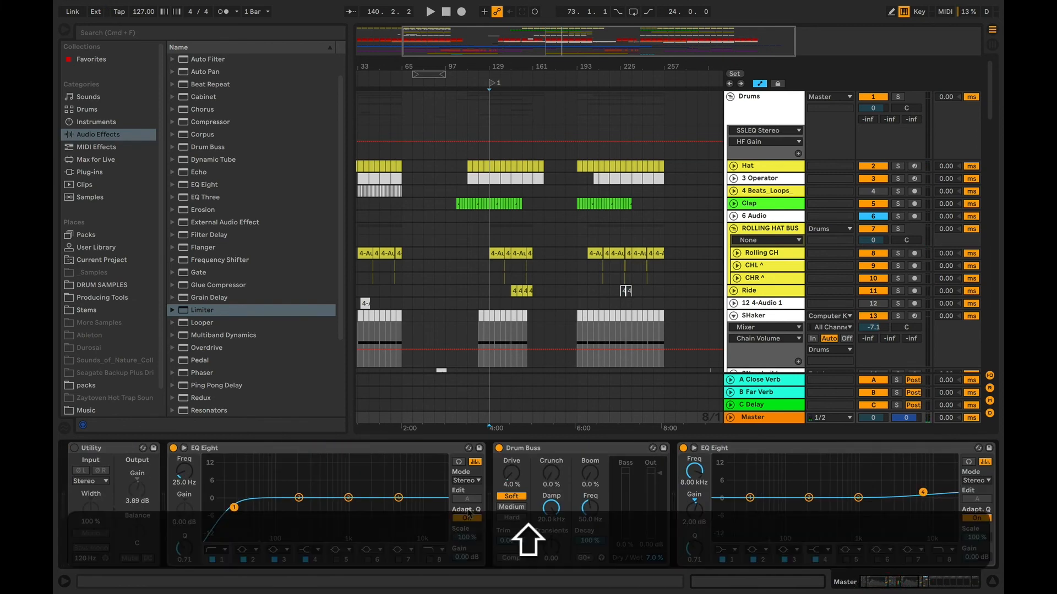
{"action": "scroll", "coordinate": [468, 512], "scroll_direction": "right", "scroll_amount": 1}
{"action": "left_click", "coordinate": [268, 453]}
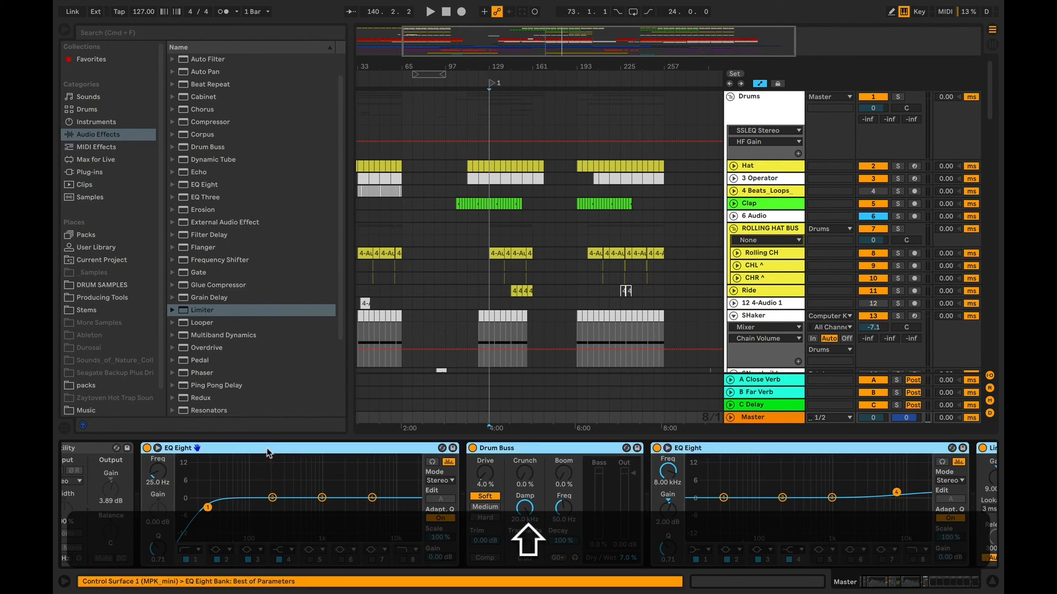
{"action": "key", "text": "super+g"}
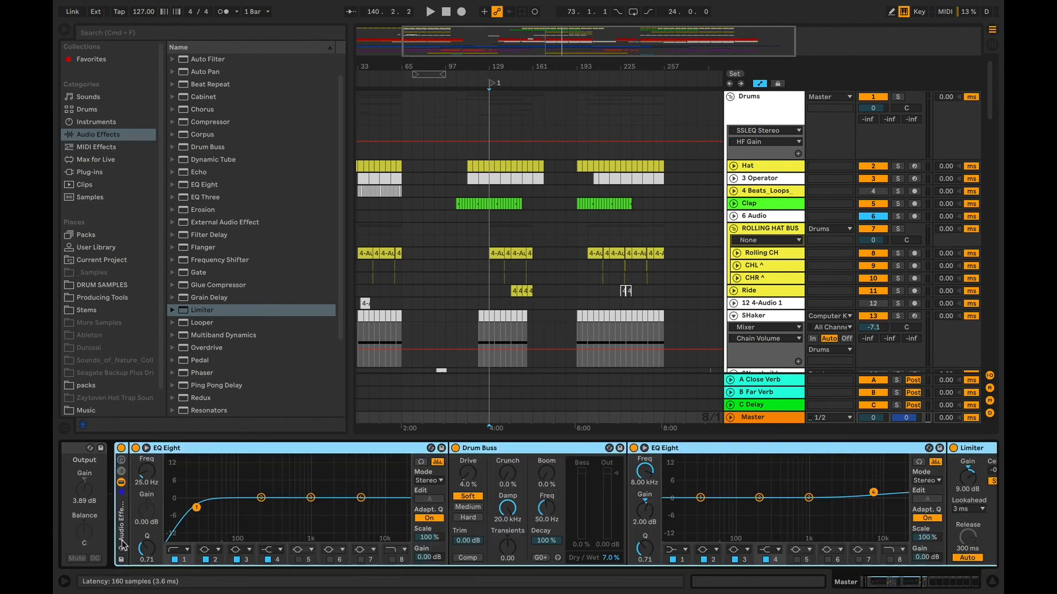
- Map the N key to the on/off switches of both the stock-effects rack and the plug-in mastering rack
{"action": "left_click", "coordinate": [918, 11]}
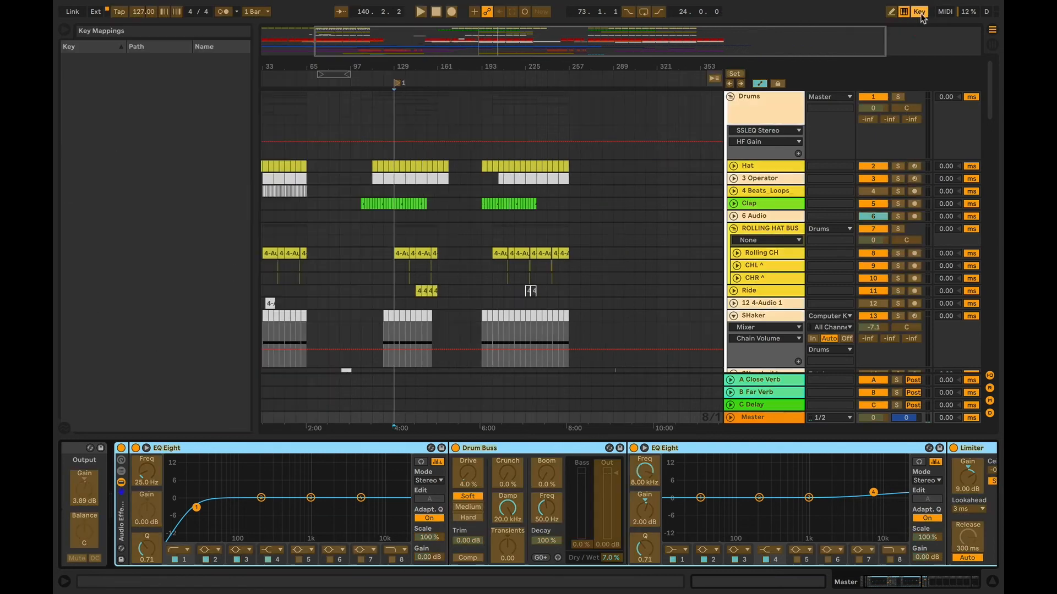
{"action": "left_click", "coordinate": [122, 449]}
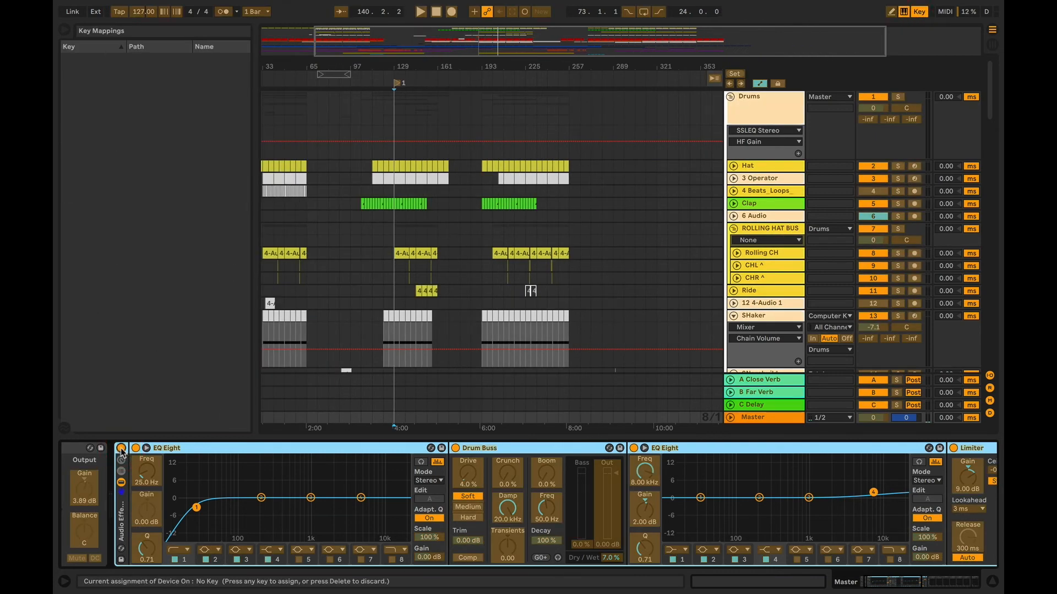
{"action": "key", "text": "n"}
{"action": "scroll", "coordinate": [245, 492], "scroll_direction": "right", "scroll_amount": 5}
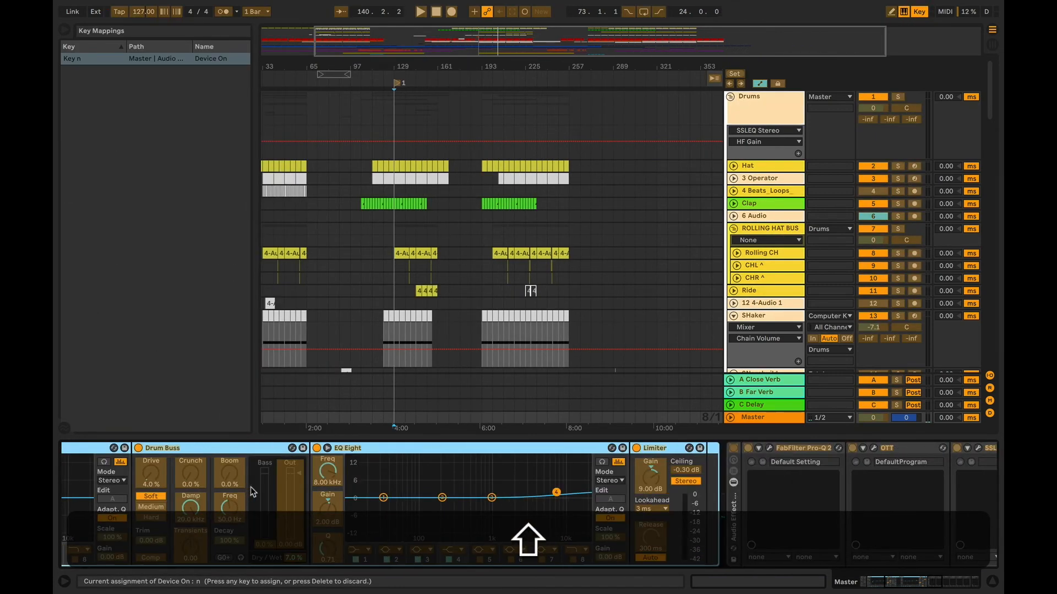
{"action": "left_click", "coordinate": [731, 449]}
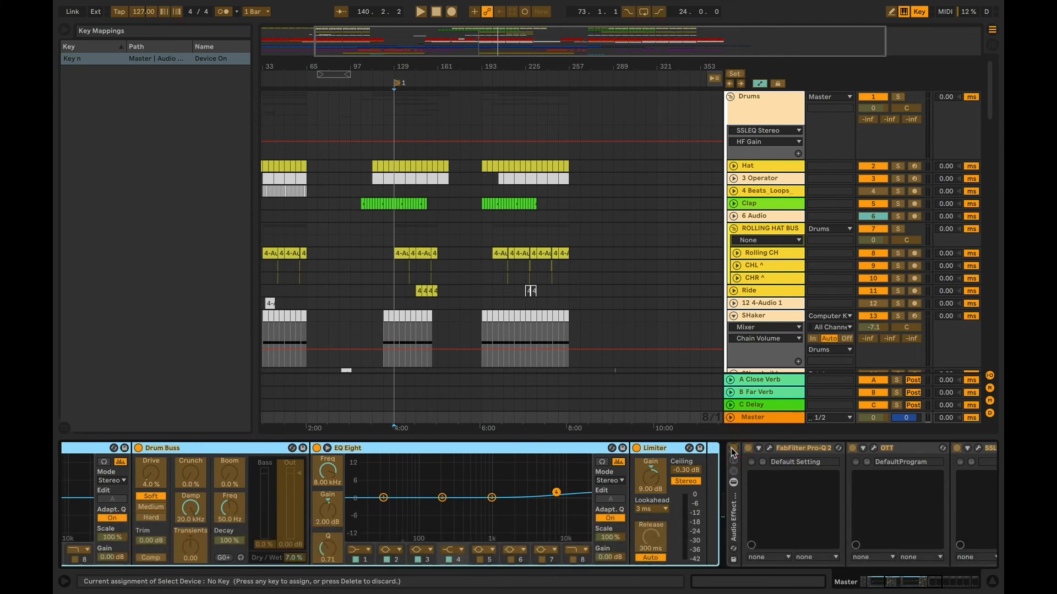
{"action": "key", "text": "n"}
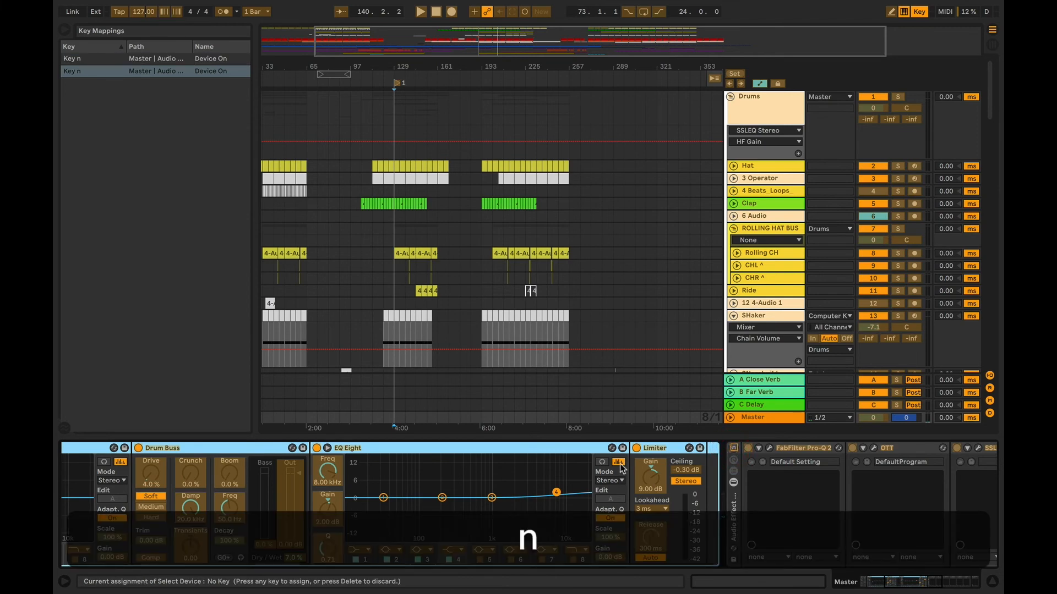
{"action": "left_click", "coordinate": [918, 12]}
- Play the track while switching between the stock-effects rack and the plug-in mastering rack with the mapped key to compare their sound
{"action": "key", "text": "n"}
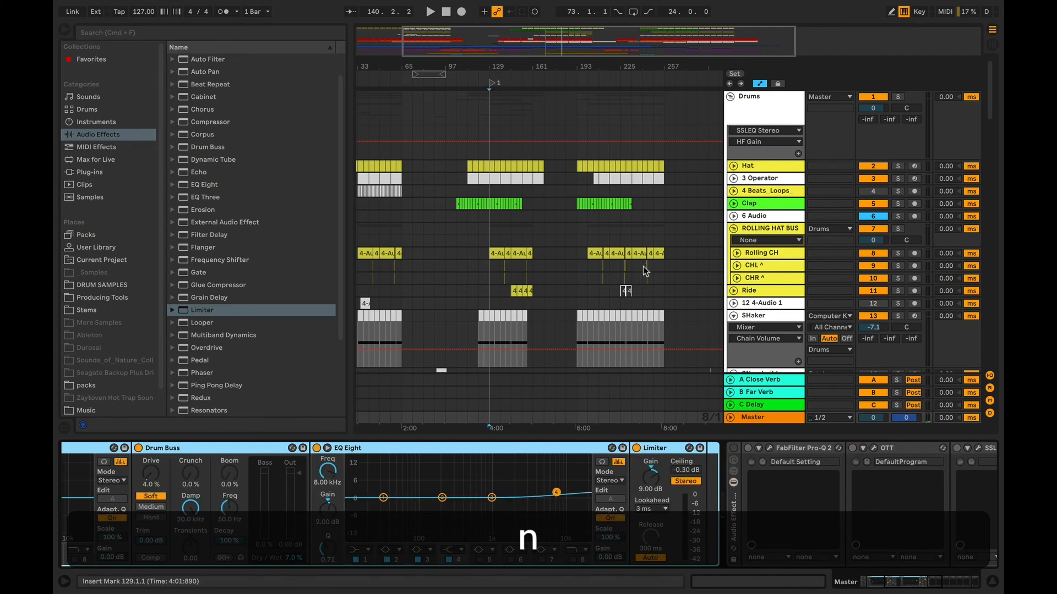
{"action": "key", "text": "space"}
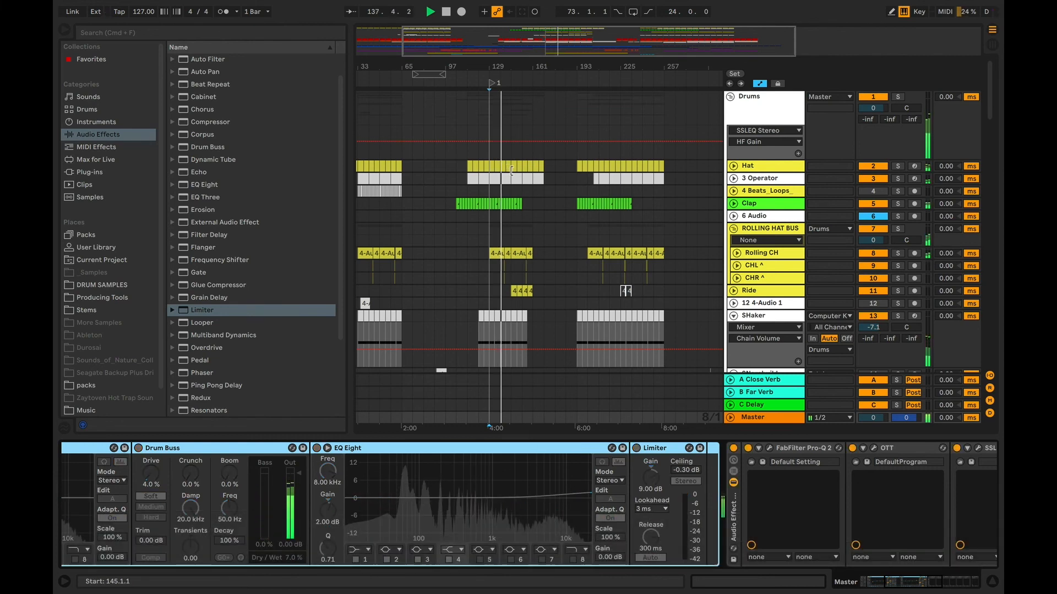
{"action": "key", "text": "n"}
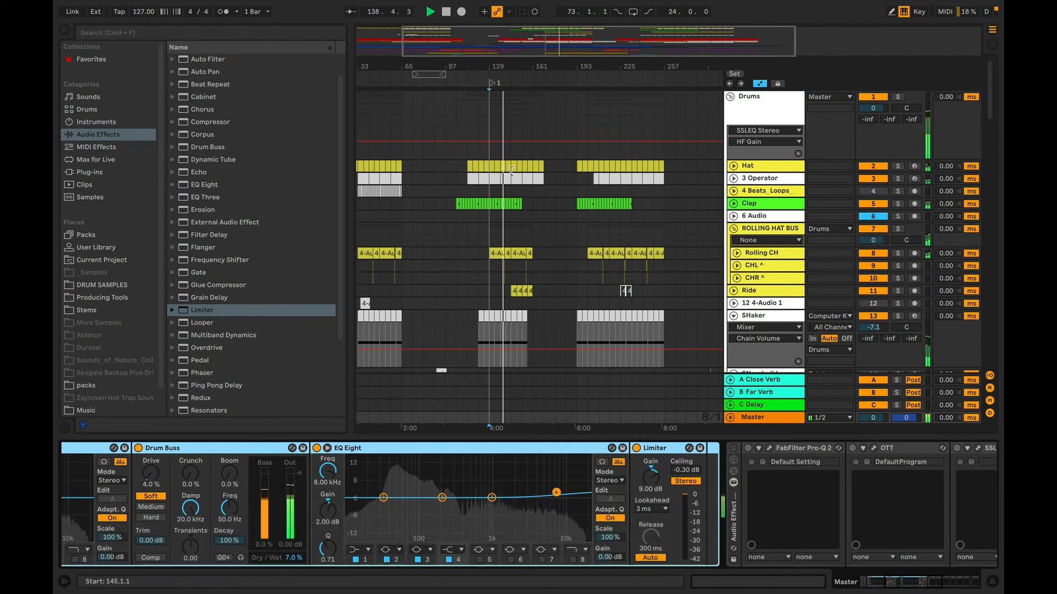
{"action": "key", "text": "space"}
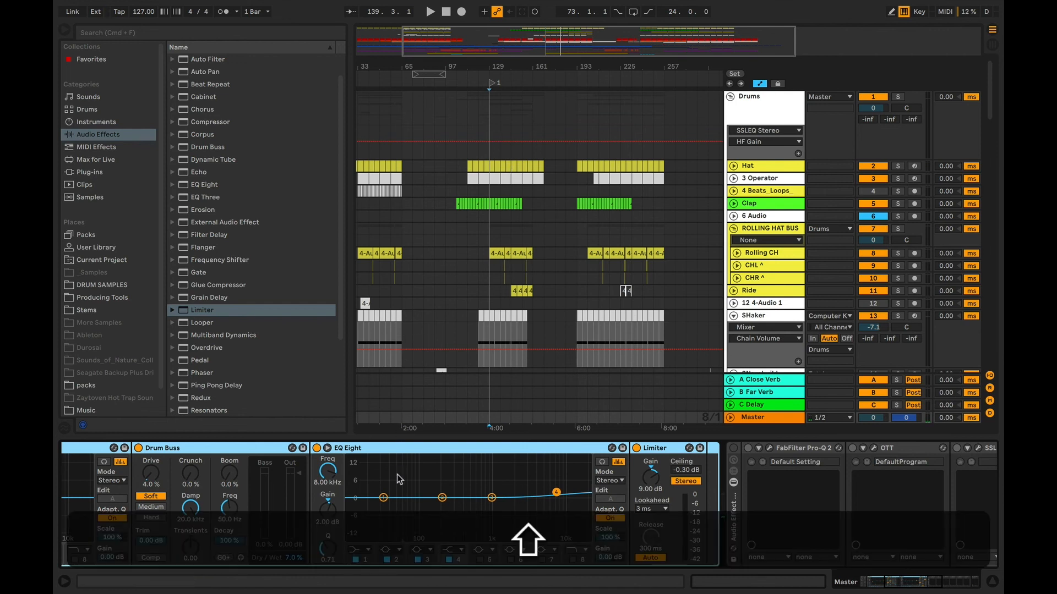
- Review the devices in the stock-effects rack, from the first EQ Eight and Drum Buss to the Limiter, alongside the plug-in mastering rack
{"action": "scroll", "coordinate": [396, 477], "scroll_direction": "left", "scroll_amount": 10}
{"action": "scroll", "coordinate": [397, 477], "scroll_direction": "right", "scroll_amount": 5}
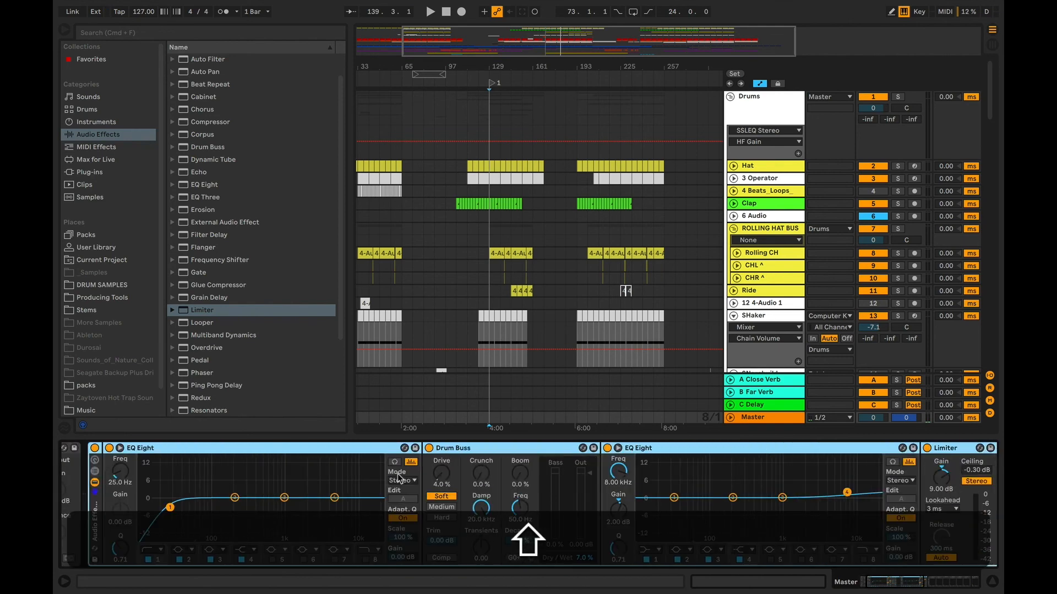
{"action": "scroll", "coordinate": [397, 477], "scroll_direction": "left", "scroll_amount": 5}
{"action": "left_click", "coordinate": [337, 456]}
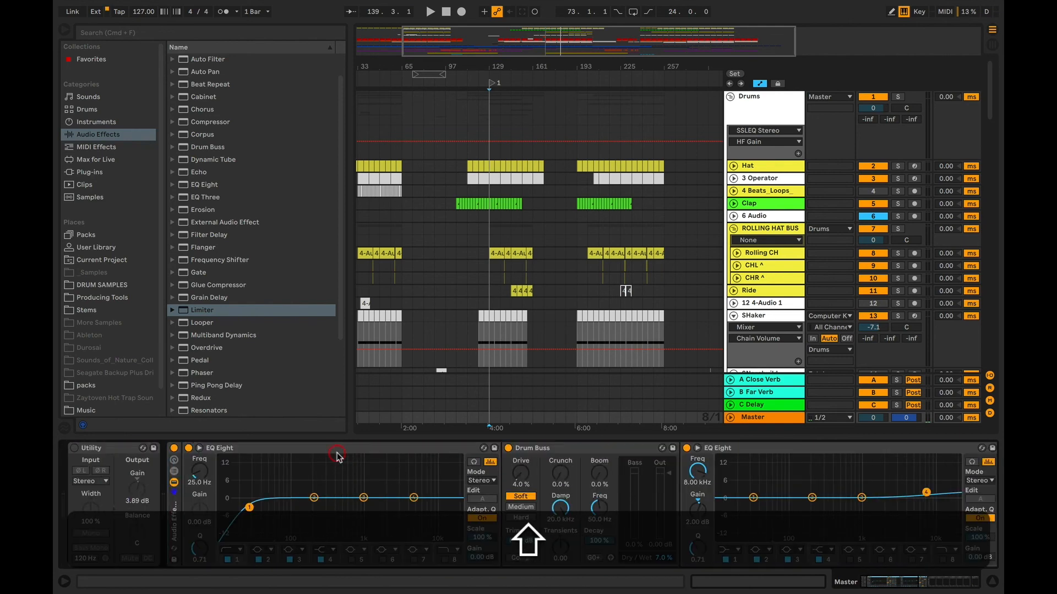
{"action": "left_click", "coordinate": [293, 455]}
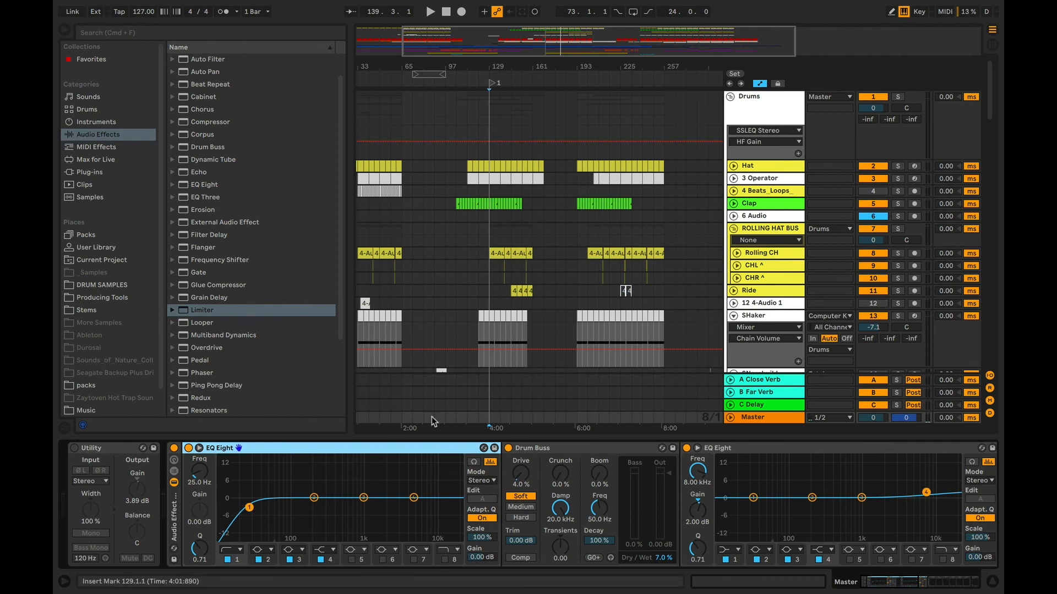
{"action": "left_click", "coordinate": [531, 447]}
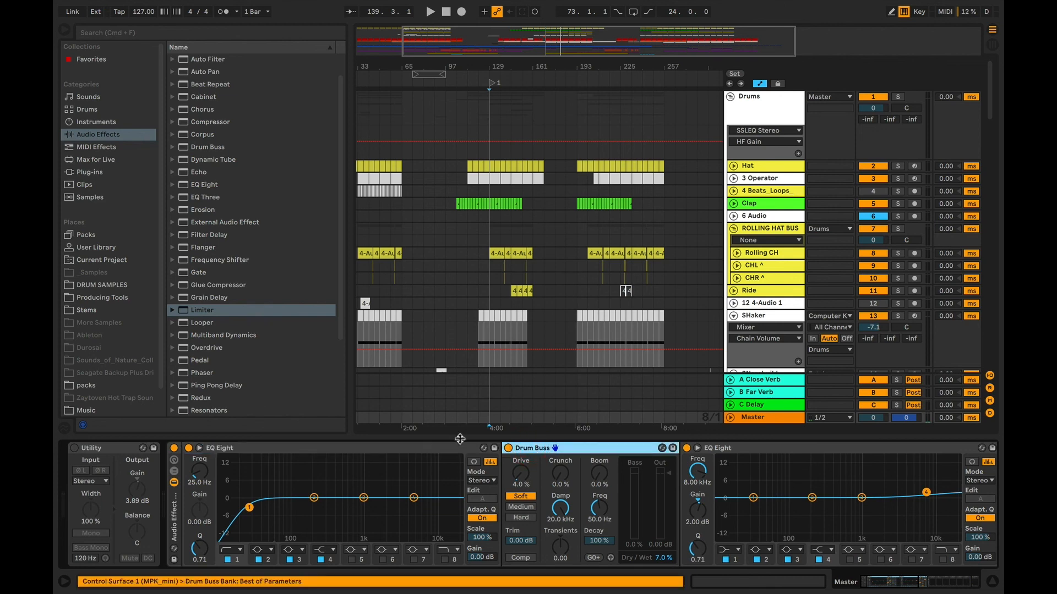
{"action": "left_click", "coordinate": [455, 449]}
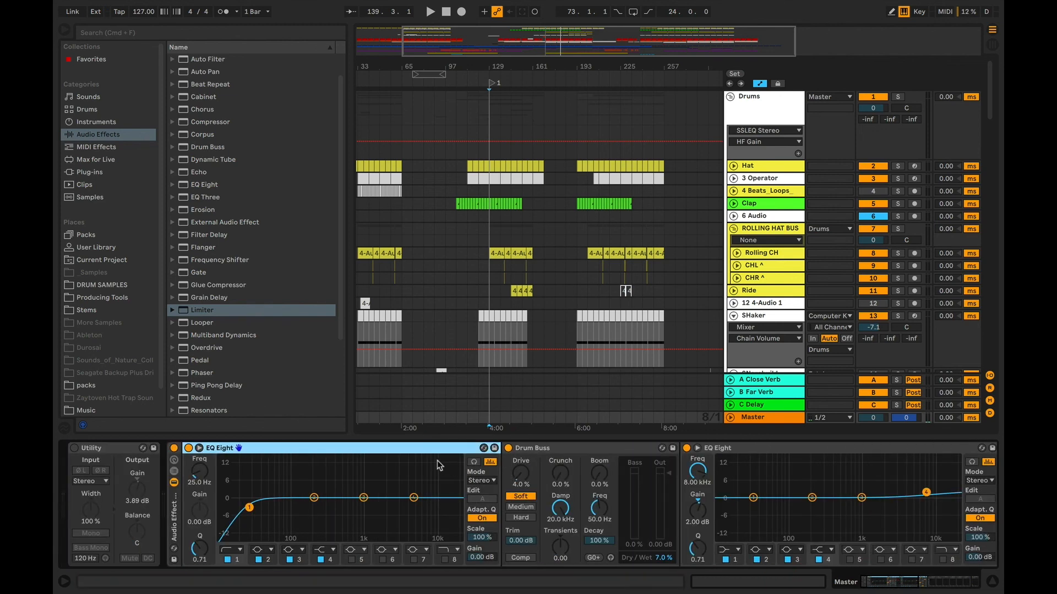
{"action": "left_click_drag", "start_coordinate": [881, 585], "coordinate": [948, 580]}
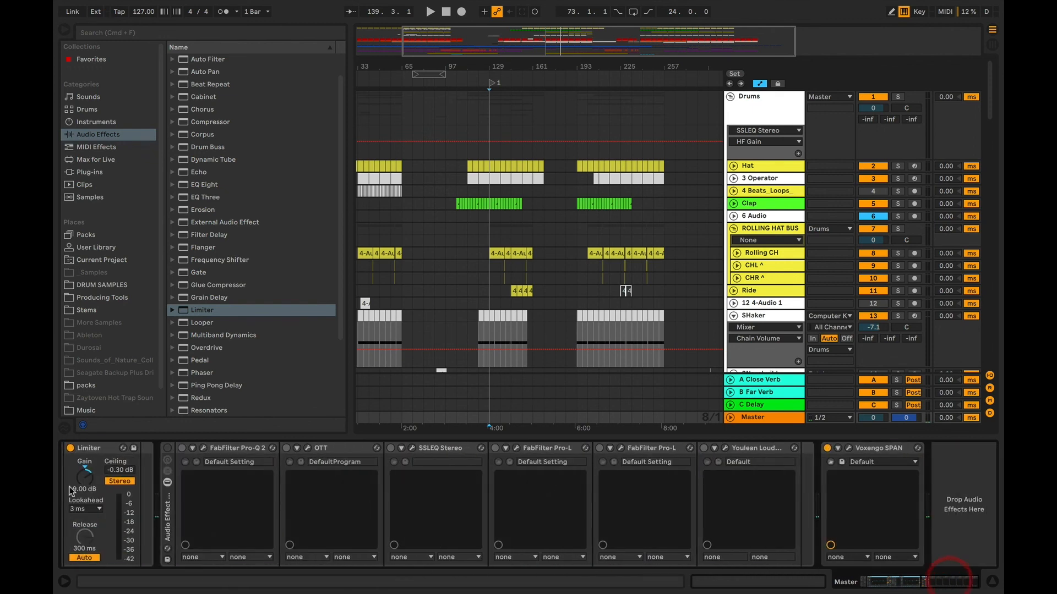
{"action": "left_click", "coordinate": [167, 517]}
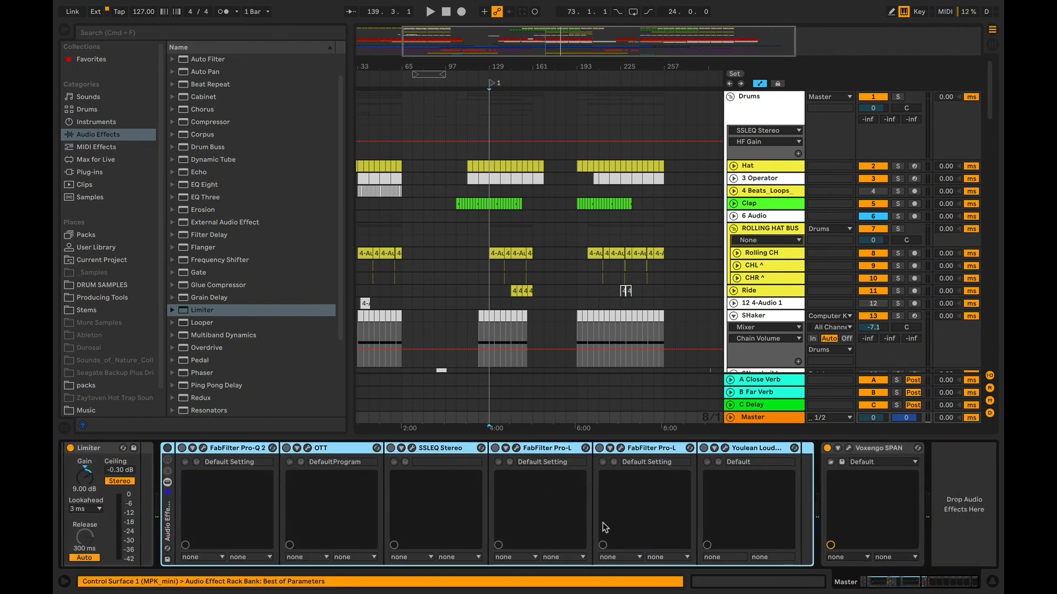
{"action": "left_click_drag", "start_coordinate": [905, 586], "coordinate": [834, 592]}
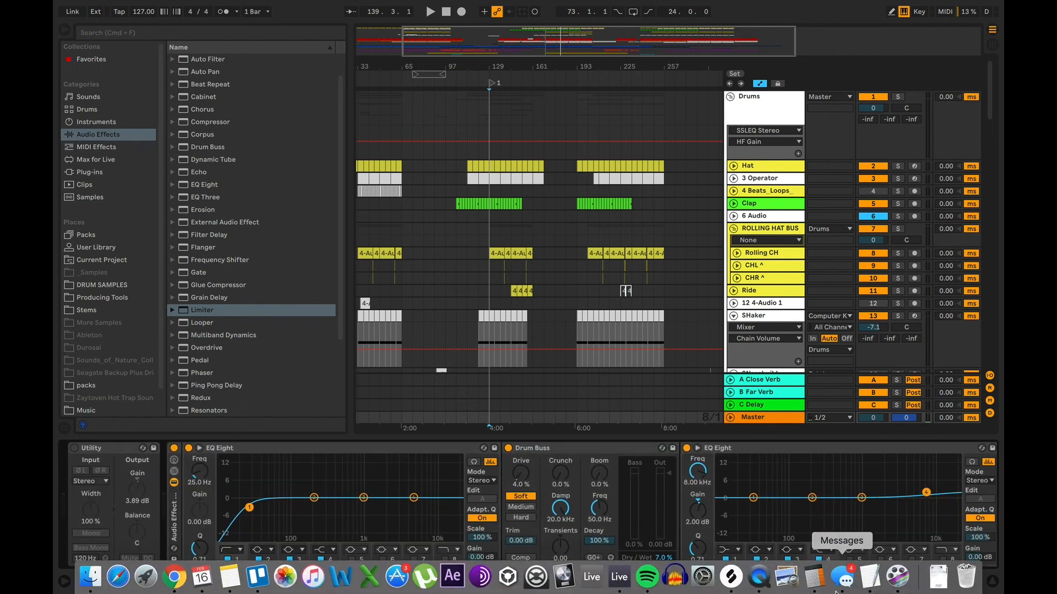
{"action": "left_click", "coordinate": [242, 448]}
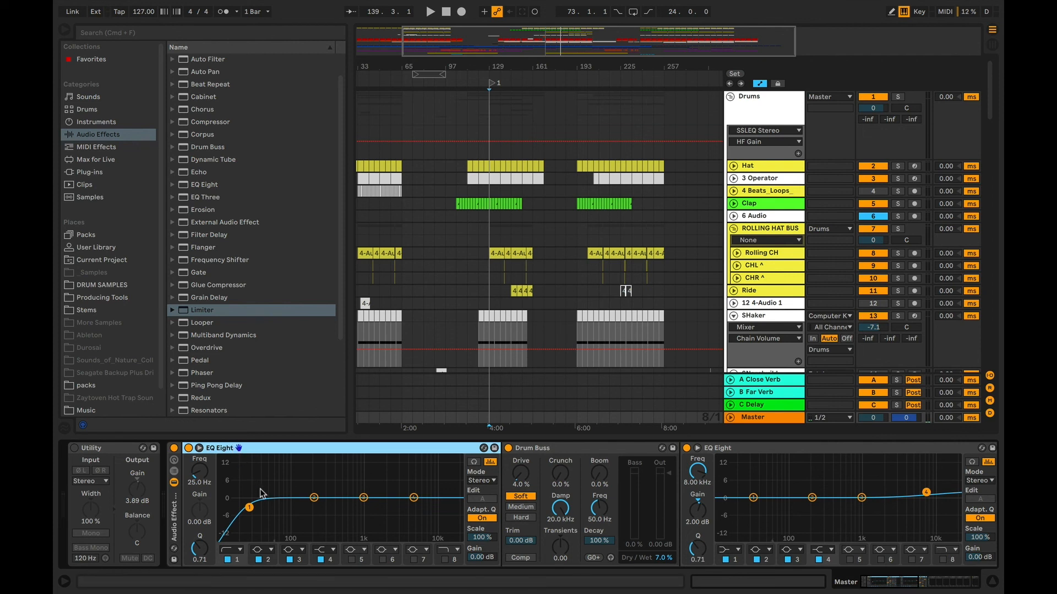
{"action": "left_click", "coordinate": [588, 456]}
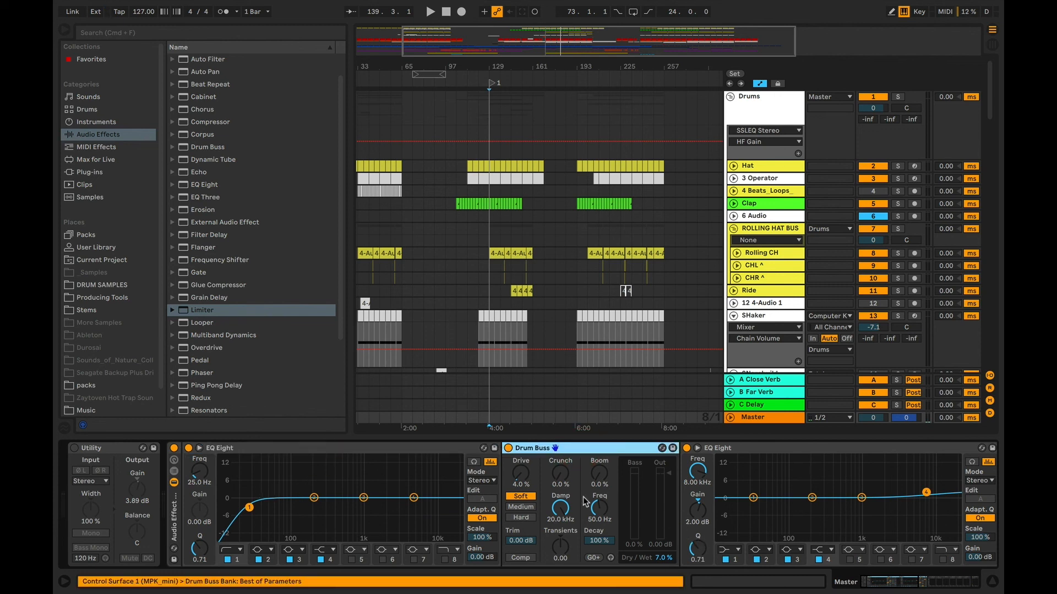
{"action": "left_click_drag", "start_coordinate": [918, 589], "coordinate": [881, 577]}
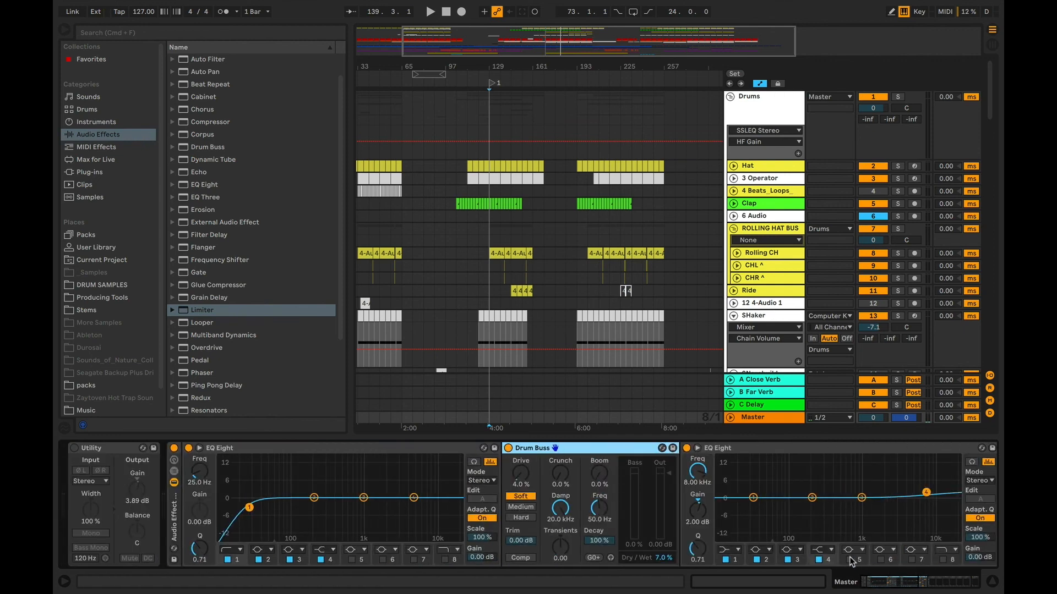